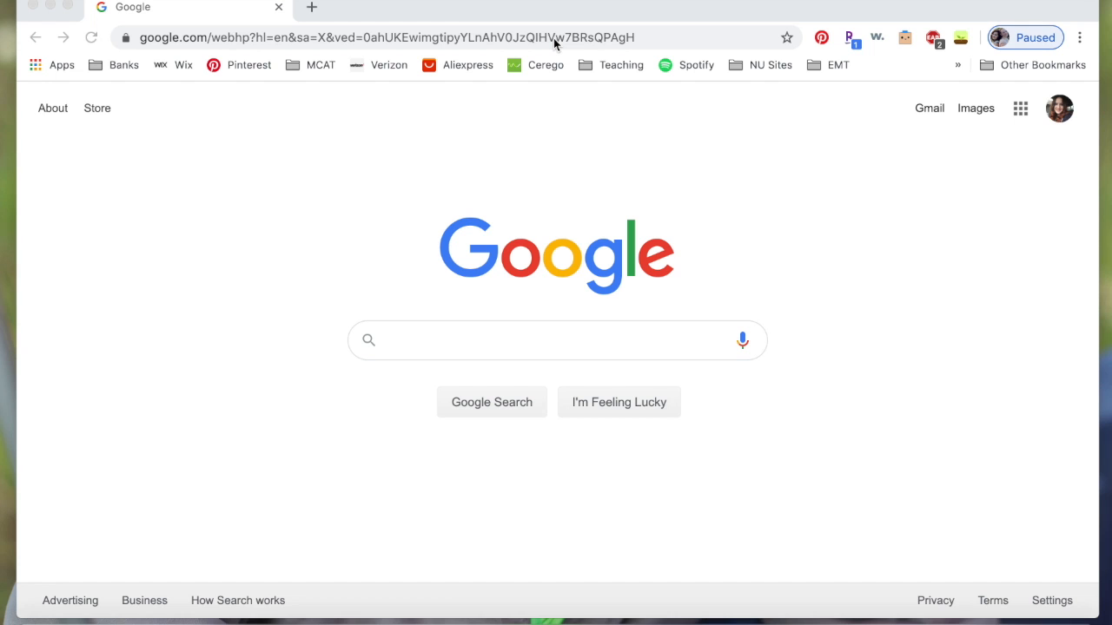
- Search the web for "zoho expense" and open the Online Expense Report Software page of Zoho Expense
left_click(554, 37)
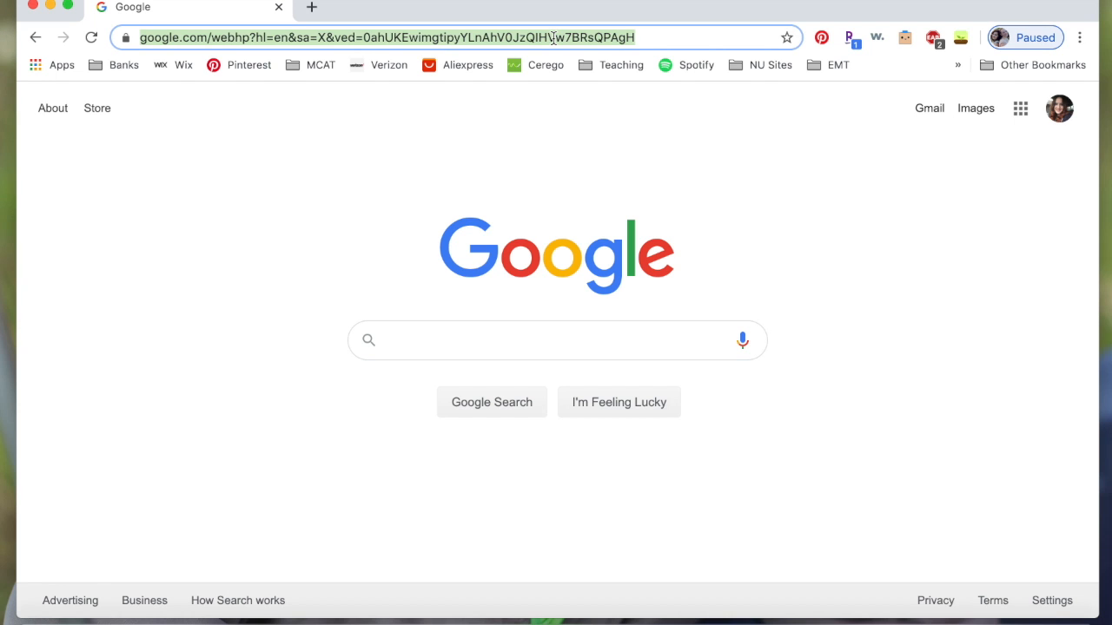
type("zoho exp")
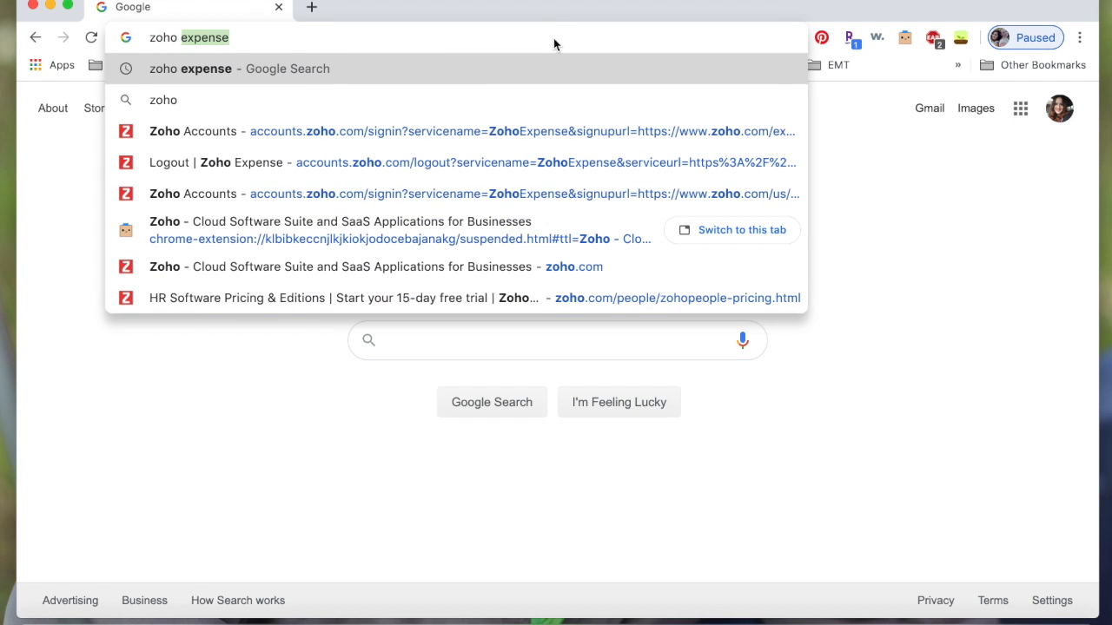
type("ense")
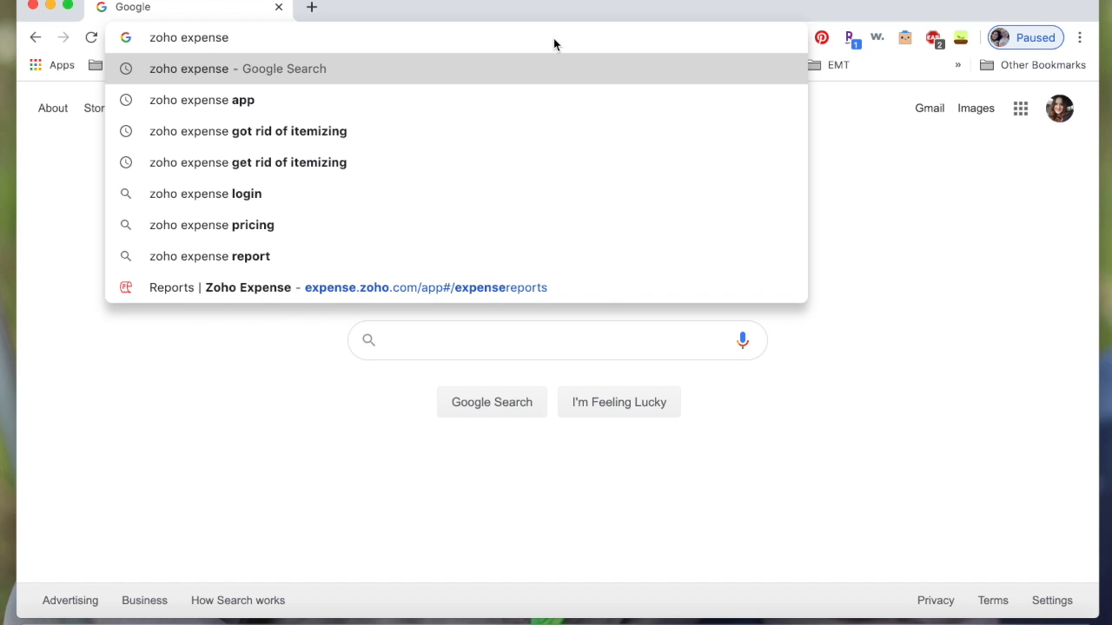
key("Return")
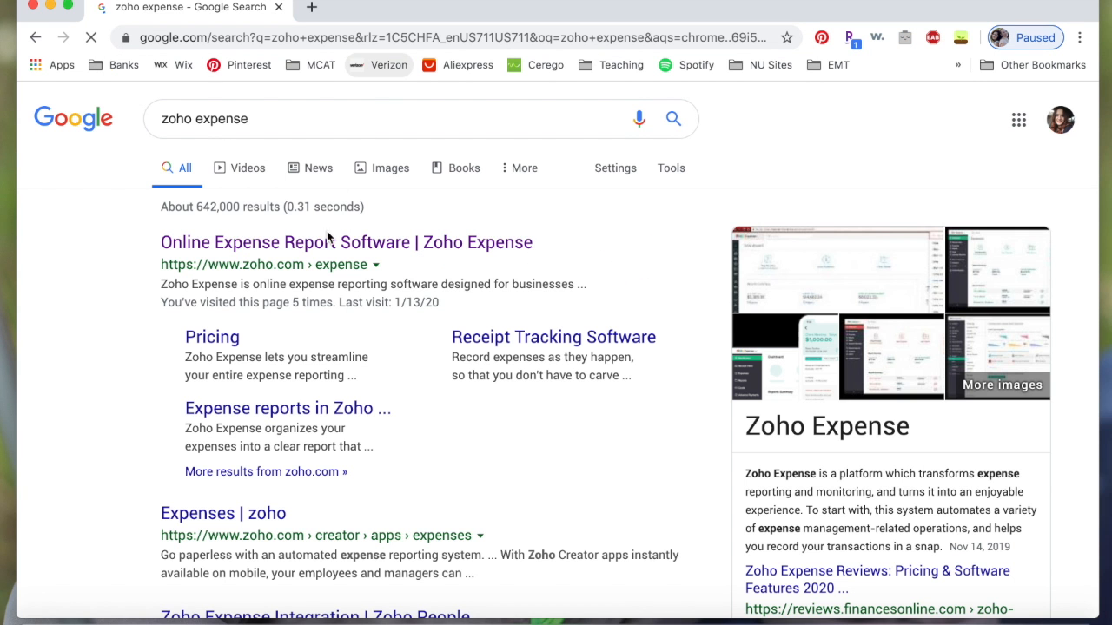
left_click(330, 248)
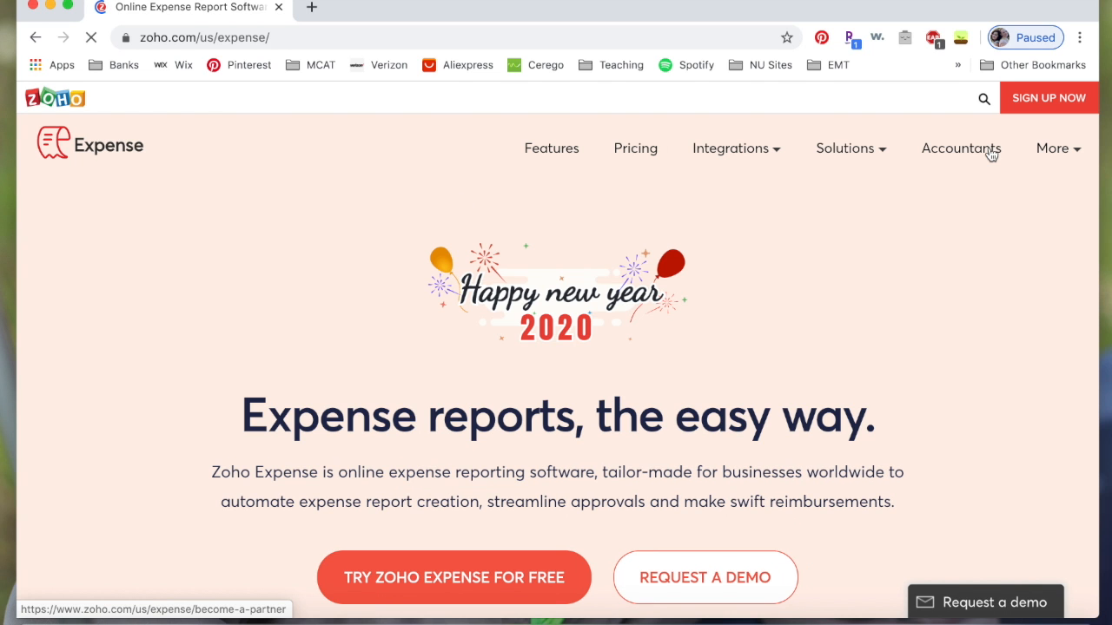
- Sign in to Zoho Expense with the prefilled account e-mail and password
left_click(964, 104)
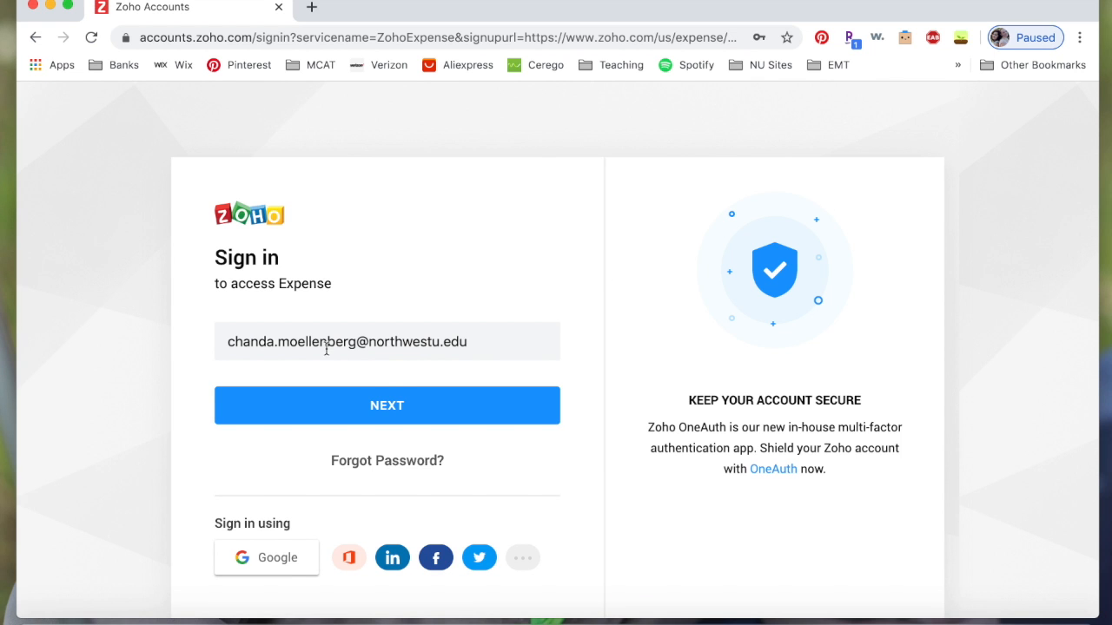
left_click(400, 401)
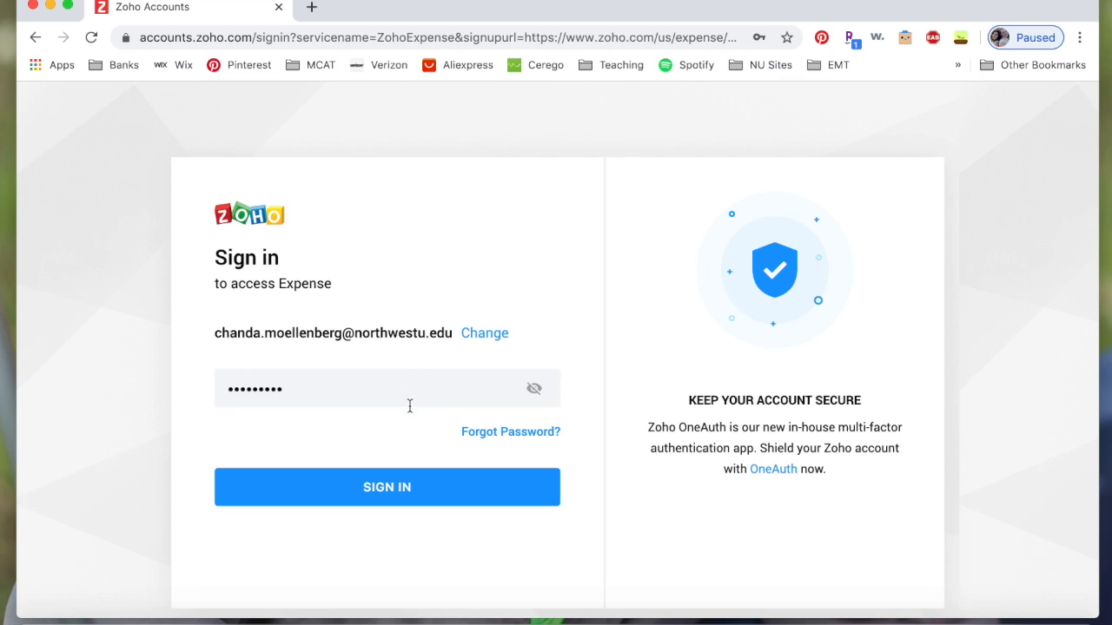
left_click(437, 502)
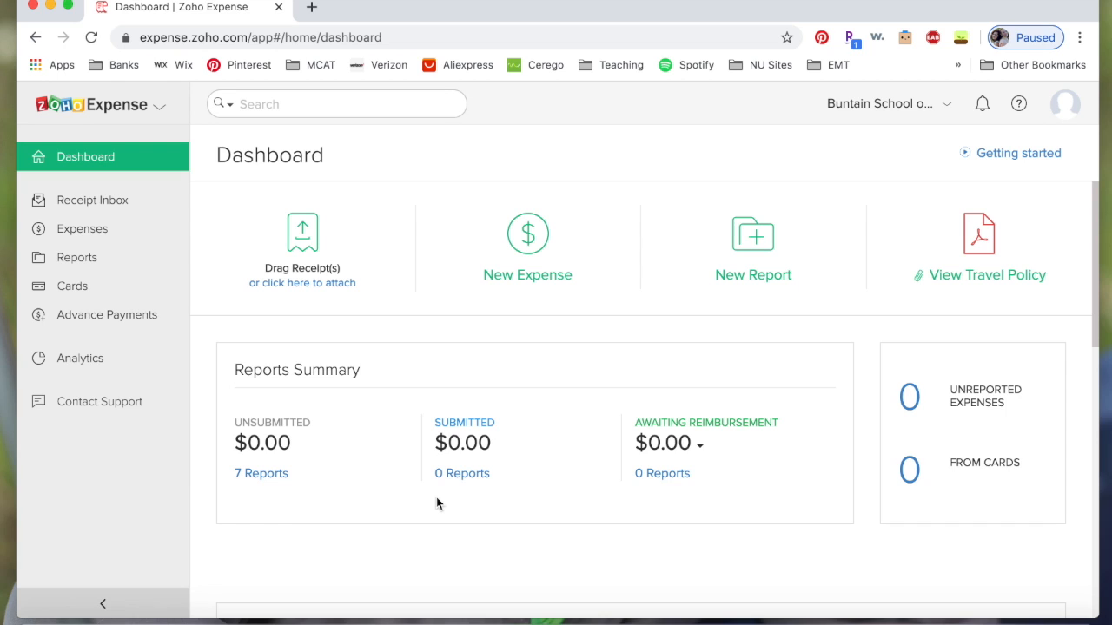
- View the travel policy document from the dashboard, look through it and close it
left_click(976, 237)
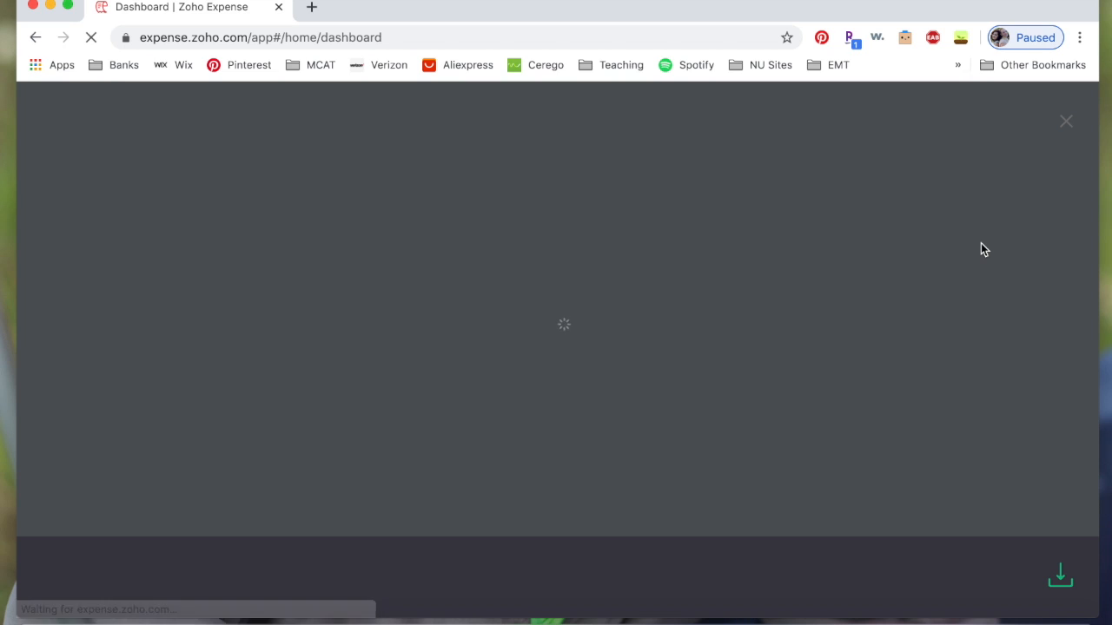
scroll(607, 343, "down", 5)
scroll(608, 343, "up", 5)
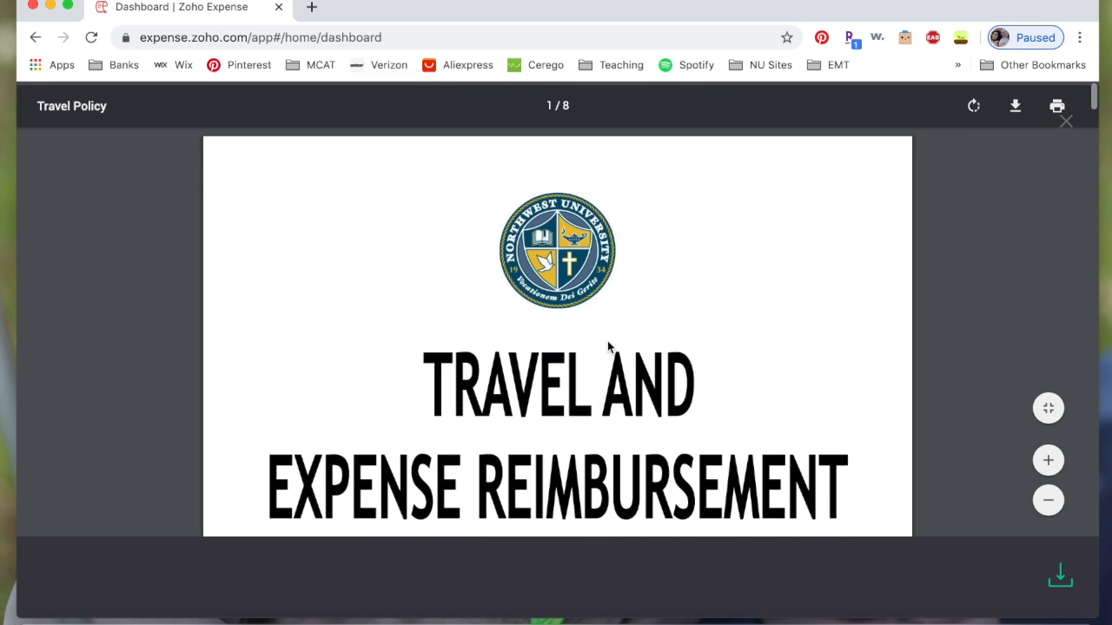
left_click(1067, 123)
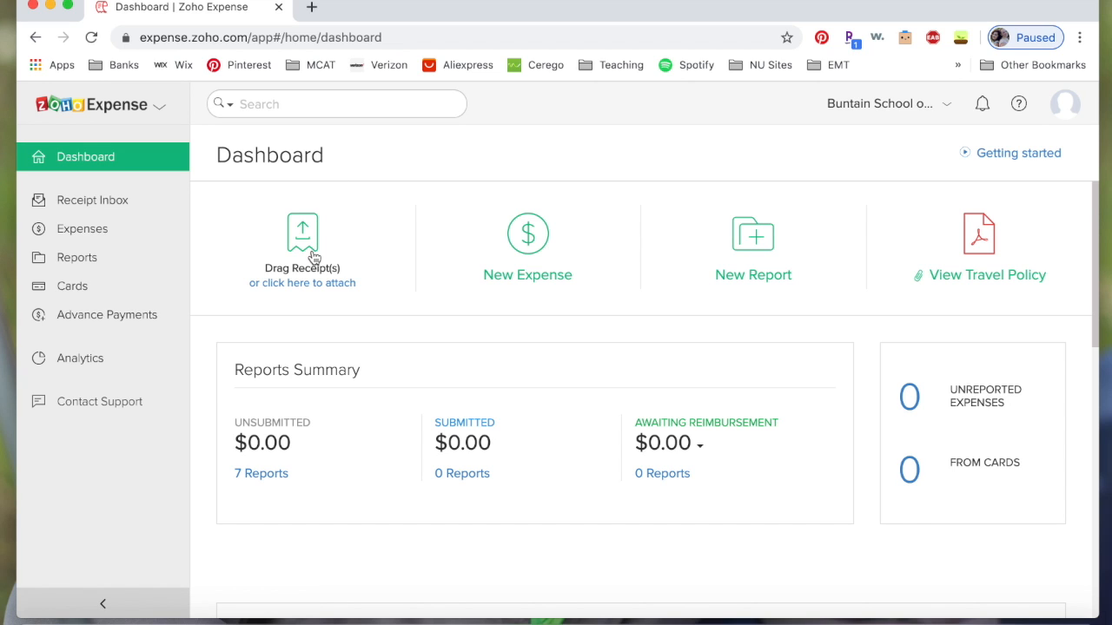
- Upload the receipt photo to the Receipt Inbox from the dashboard, and open and close its expense form without saving
mouse_move(0, 0)
left_click_drag(630, 33, 304, 248)
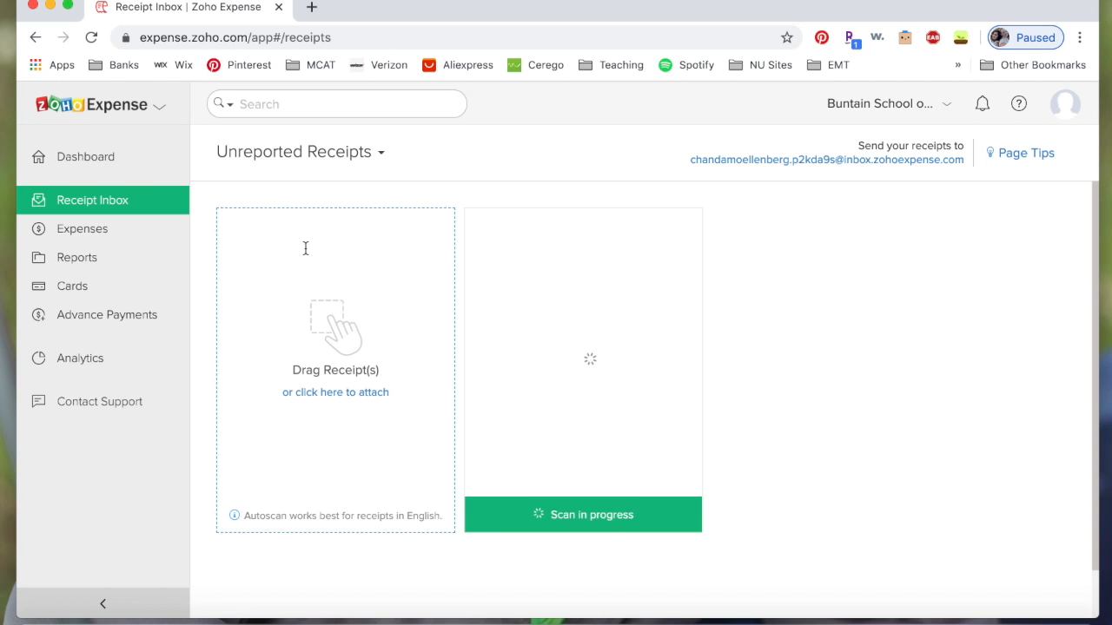
left_click(645, 344)
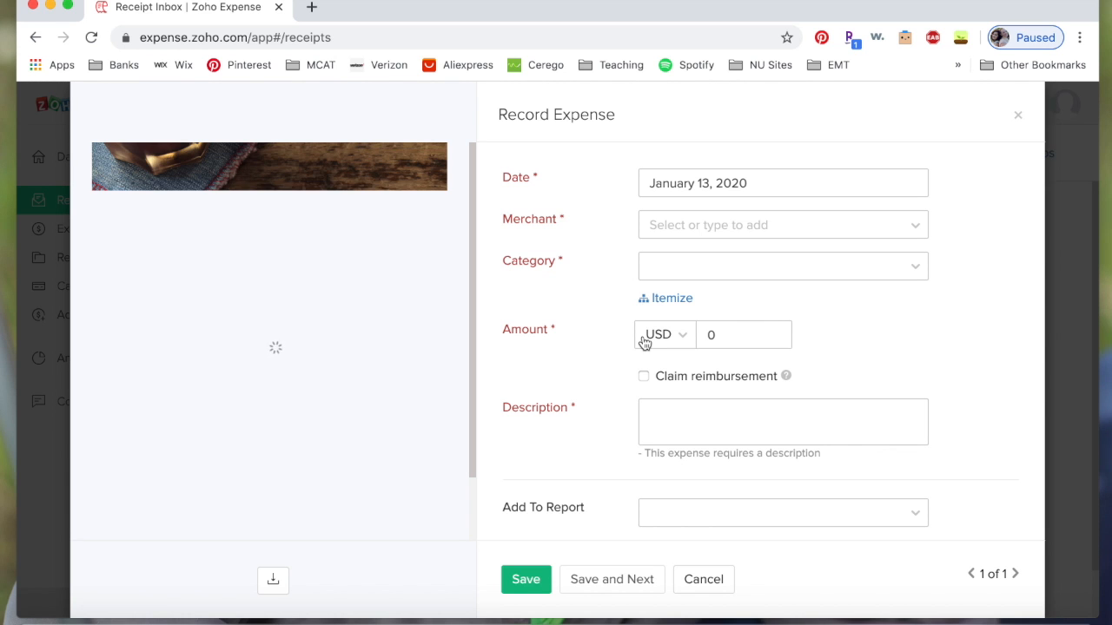
left_click(1018, 117)
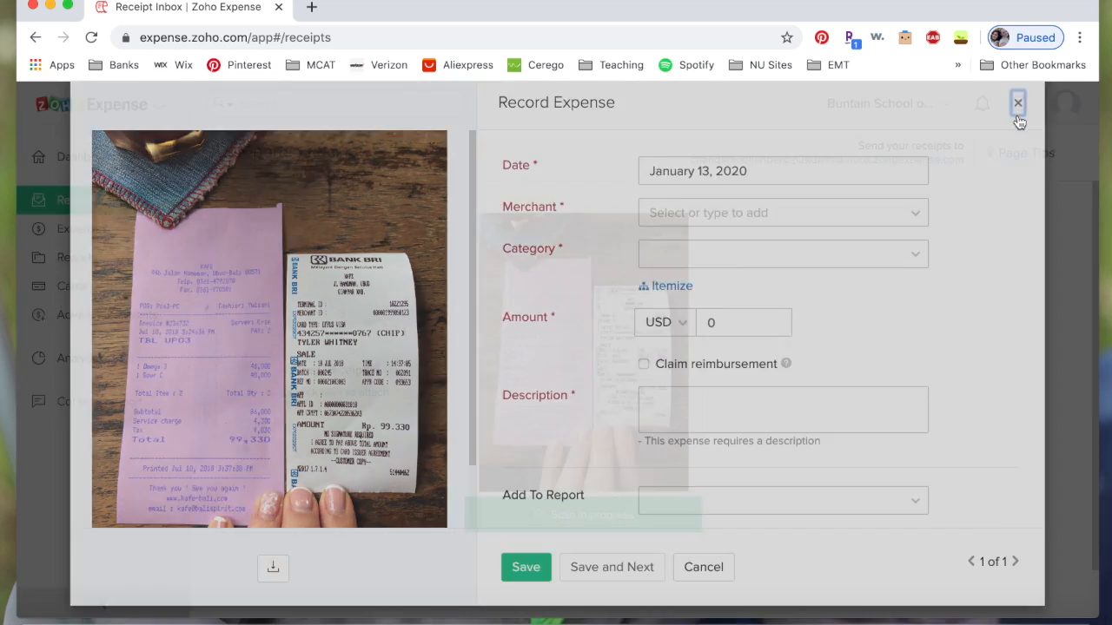
- Return to the dashboard and review the reports summary, unreported expenses and recent reports
left_click(78, 159)
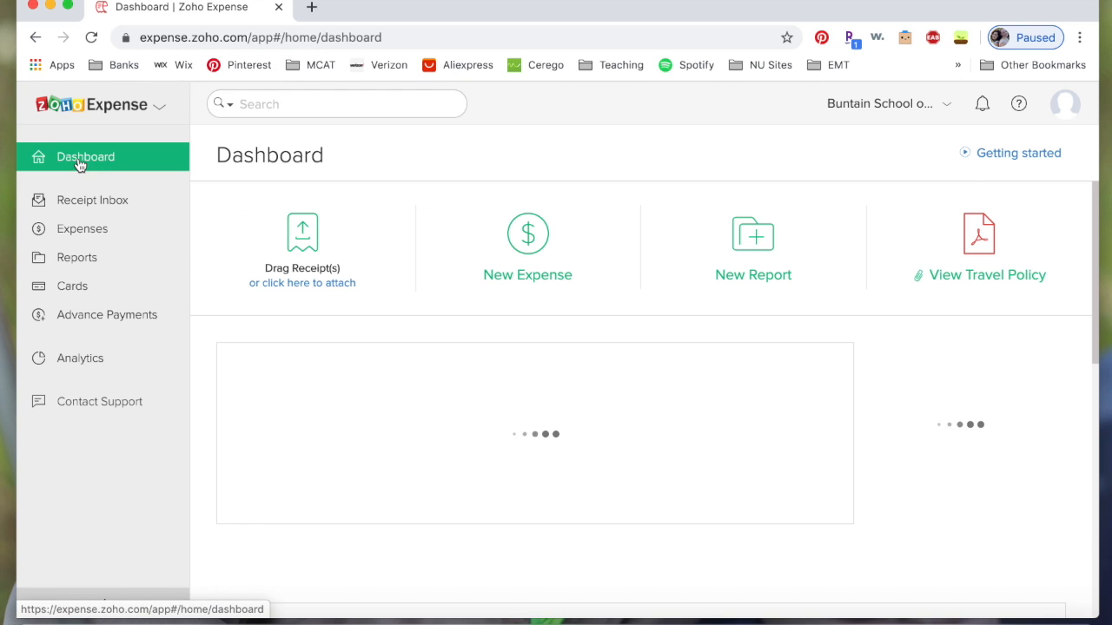
scroll(605, 295, "down", 2)
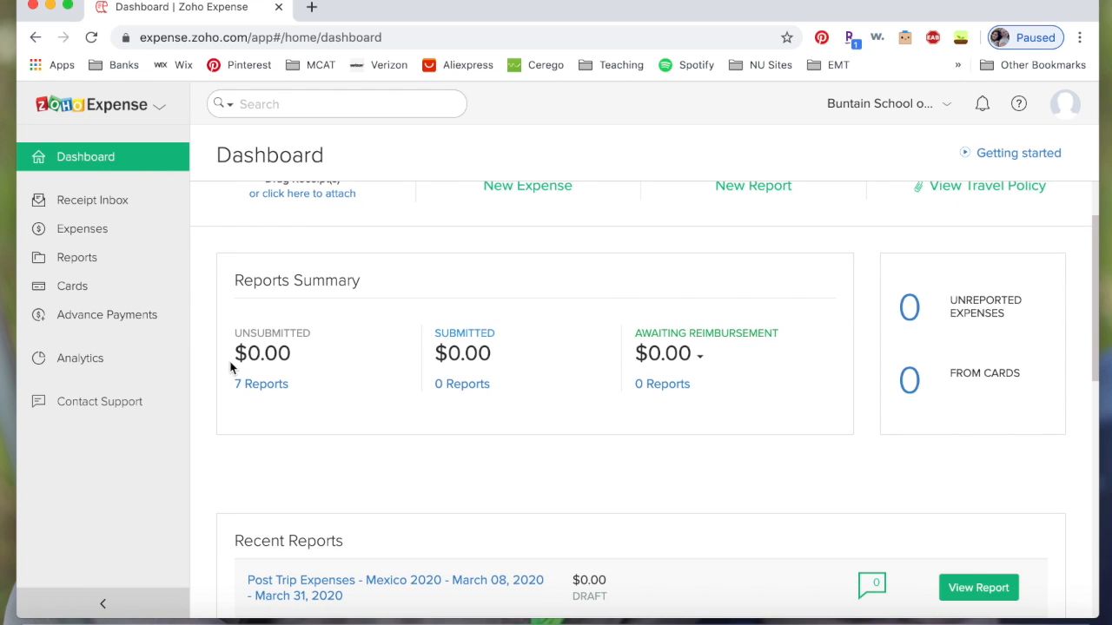
scroll(331, 371, "down", 1)
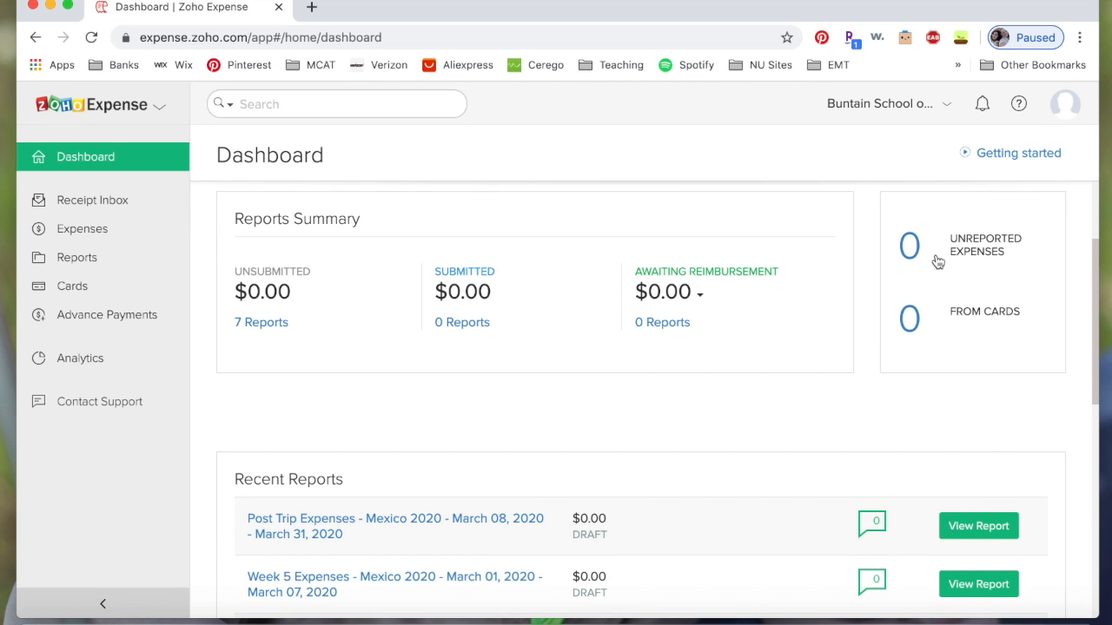
scroll(929, 259, "down", 1)
scroll(956, 308, "down", 3)
scroll(642, 371, "up", 6)
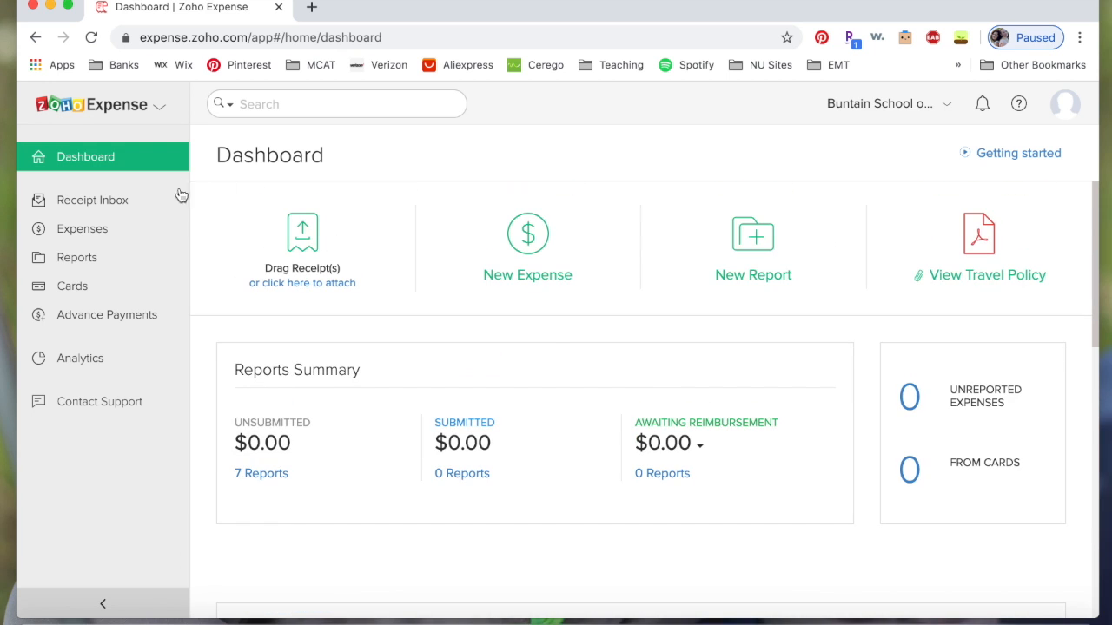
- Open the list of all expenses and look through the entries
left_click(117, 232)
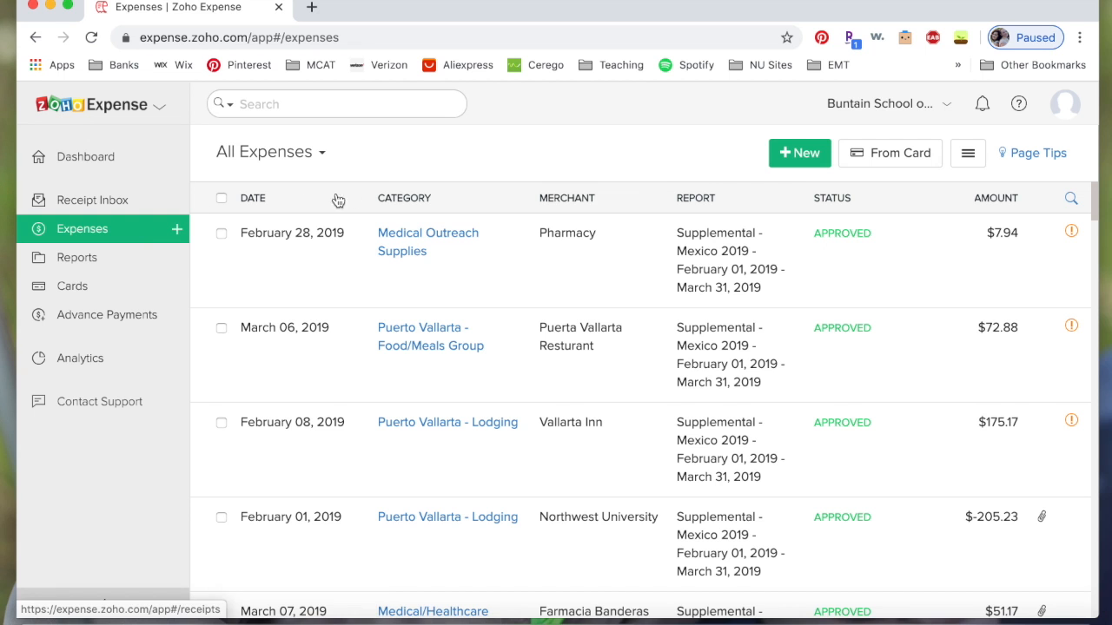
scroll(542, 301, "down", 7)
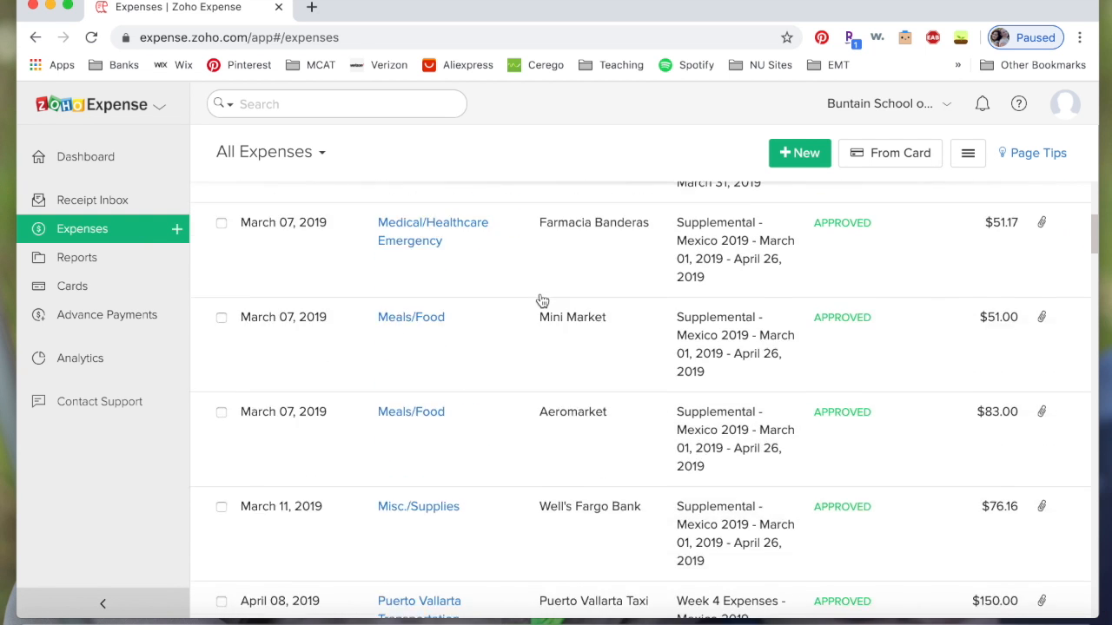
scroll(542, 301, "up", 10)
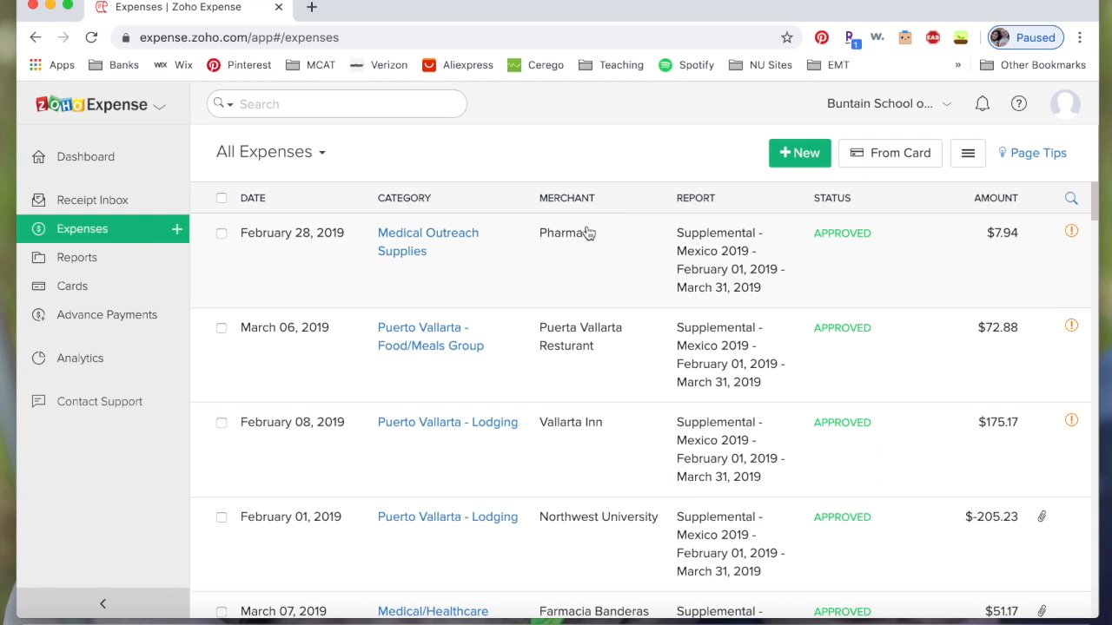
- Start a new expense and attach the receipt image IMG_2132.jpg from the computer's Desktop
left_click(803, 154)
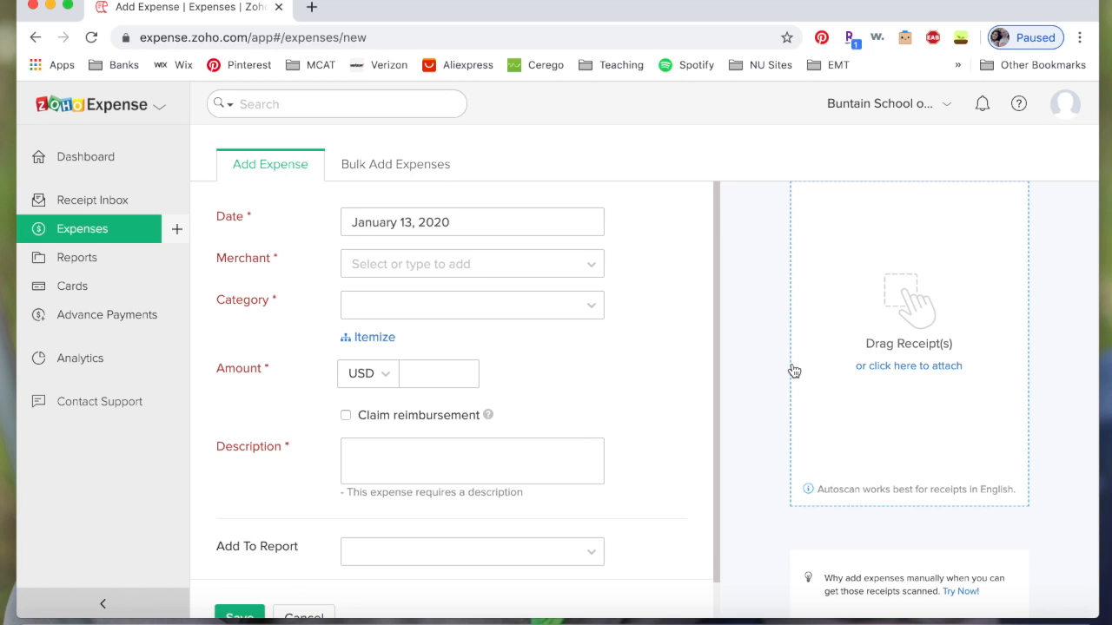
left_click(851, 339)
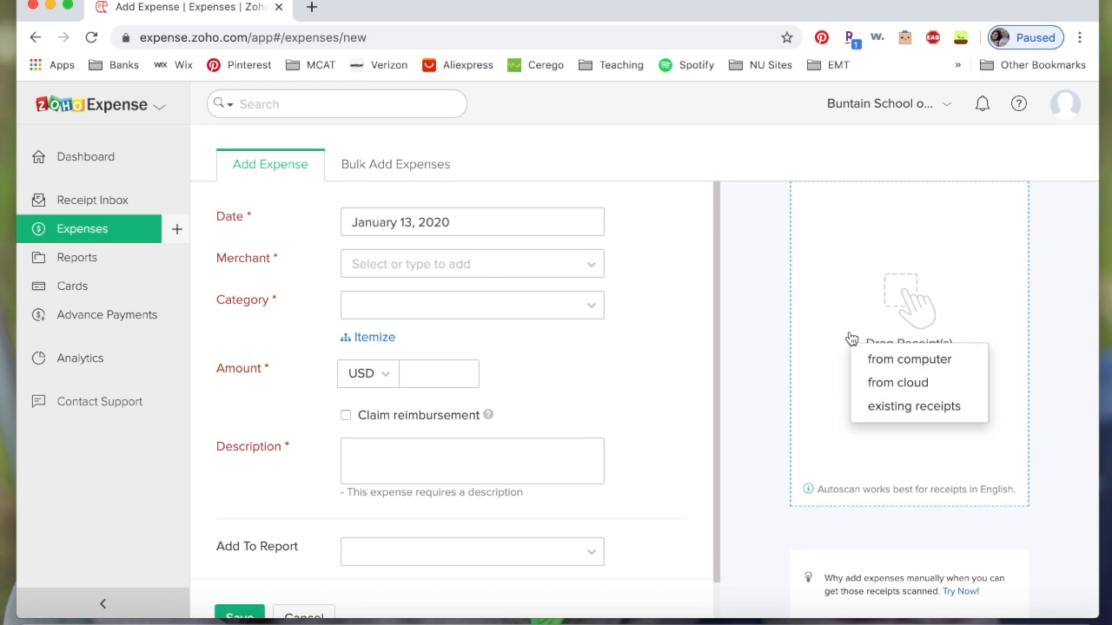
left_click(886, 360)
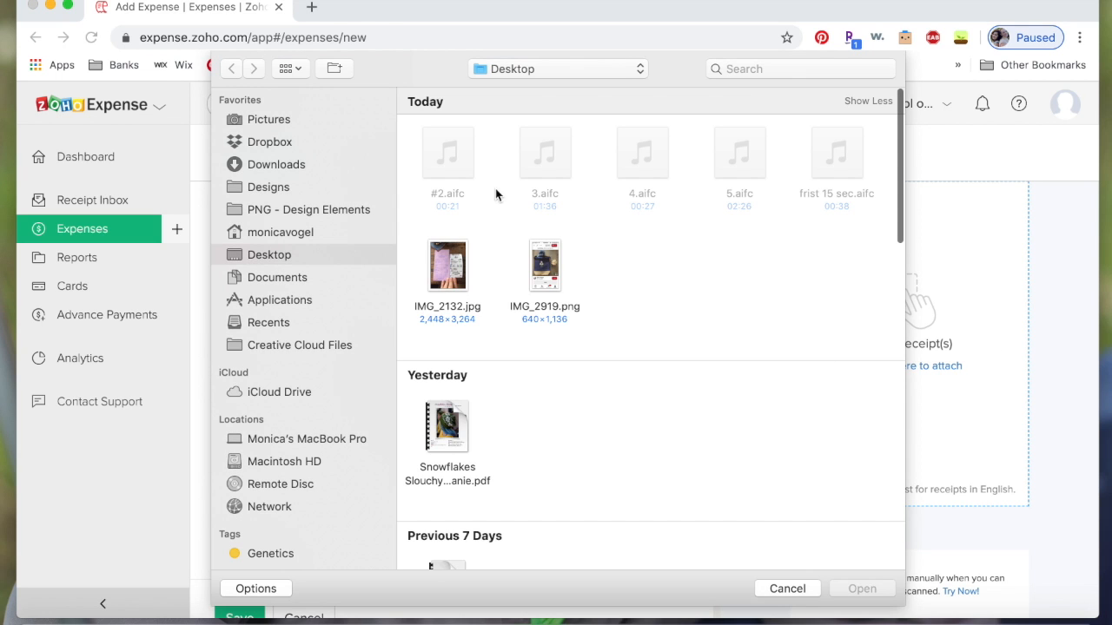
double_click(456, 265)
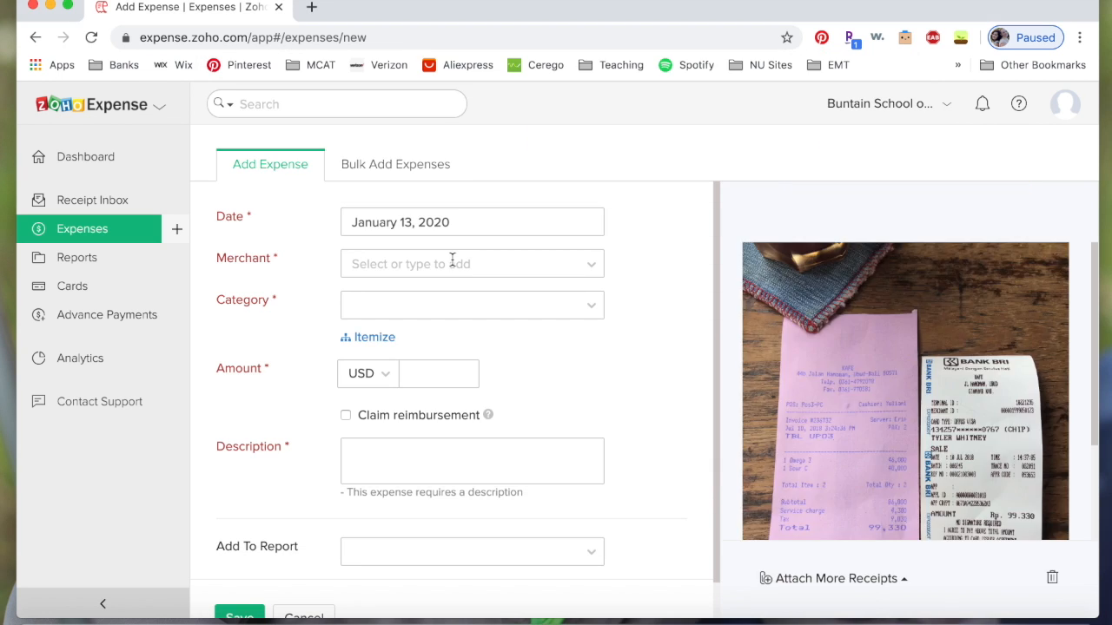
- Check the date on the attached receipt and set the expense date to July 10, 2020
scroll(881, 371, "down", 2)
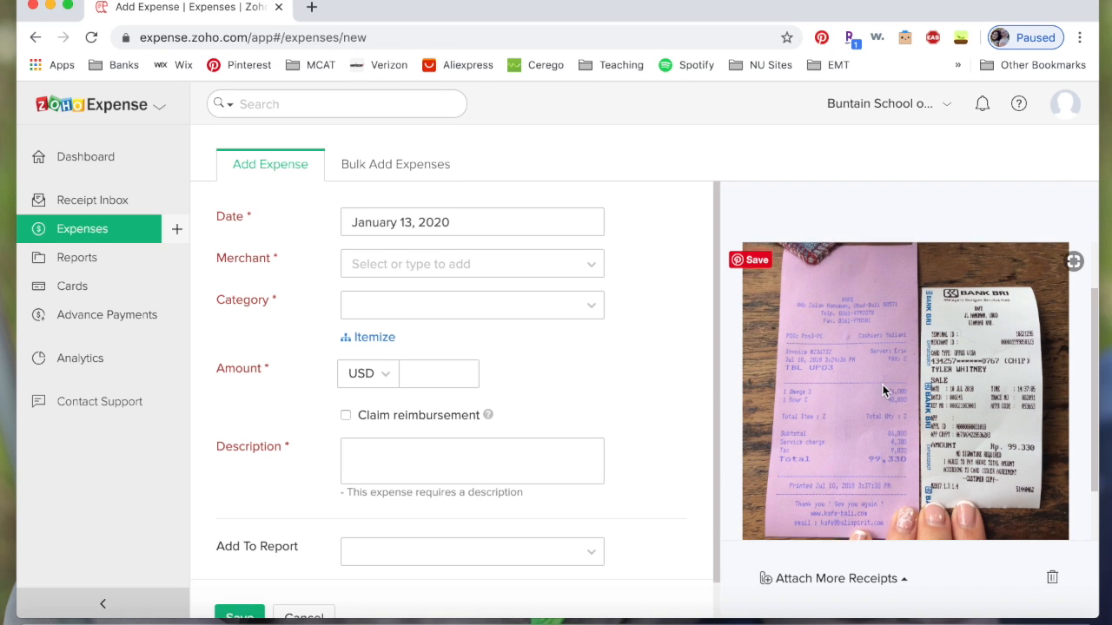
left_click(486, 227)
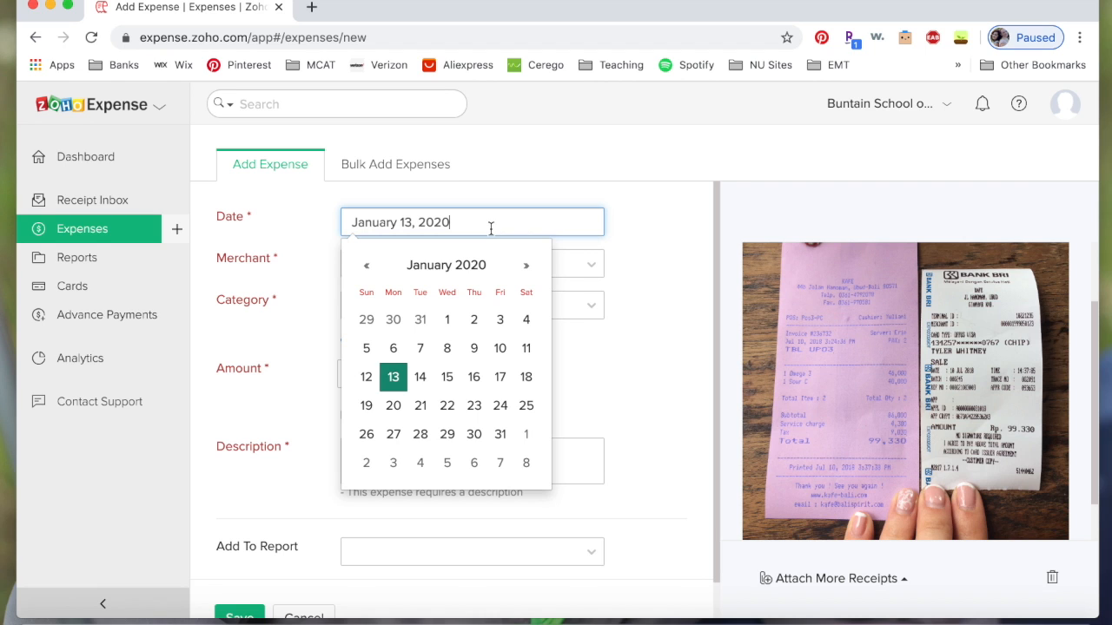
left_click(527, 265)
left_click(526, 266)
left_click(527, 265)
left_click(526, 266)
left_click(527, 265)
left_click(526, 266)
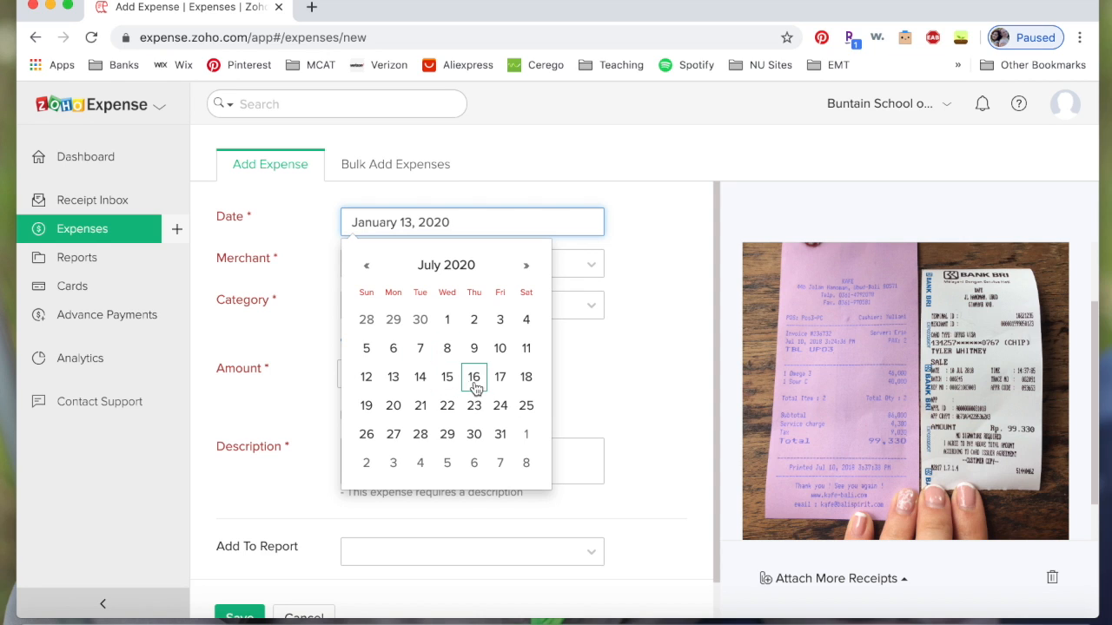
left_click(500, 348)
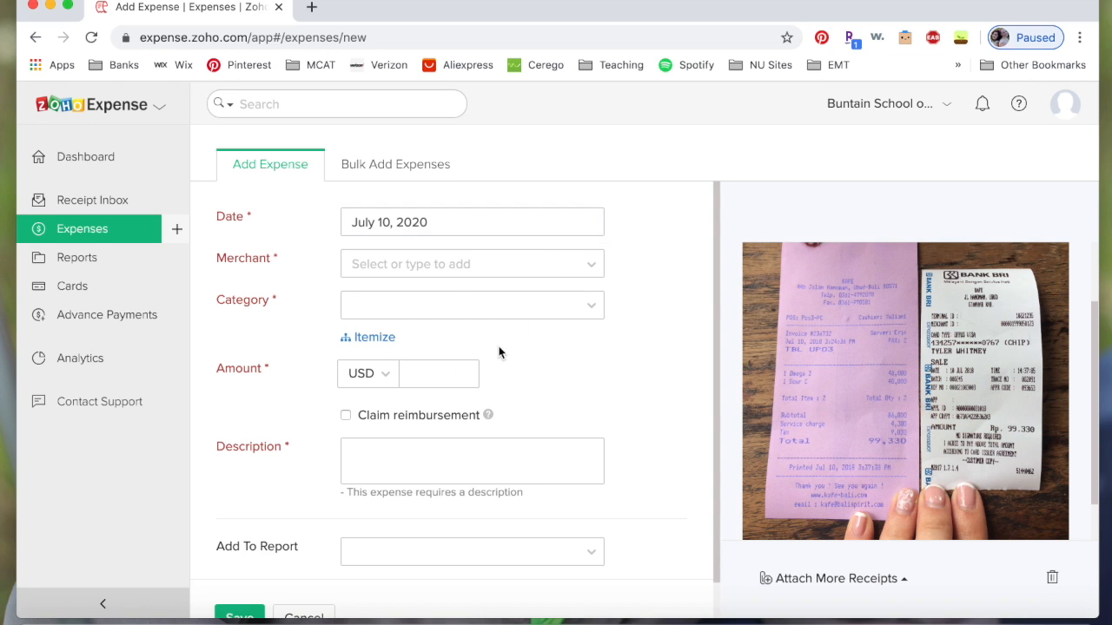
- Set the expense's merchant to Kafe
left_click(448, 265)
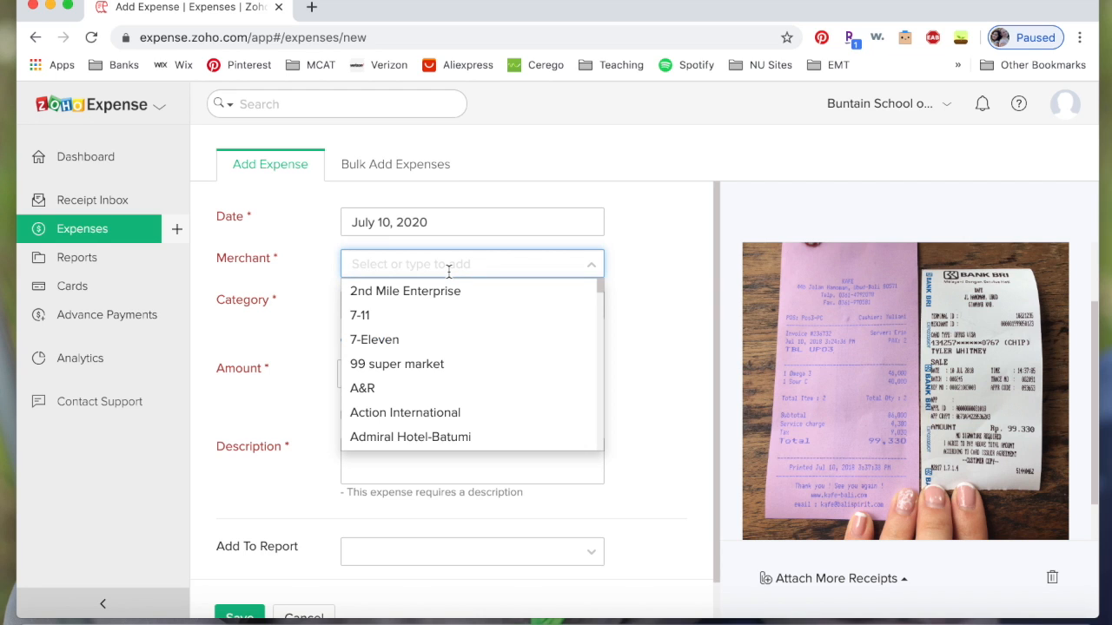
type("K")
left_click(637, 298)
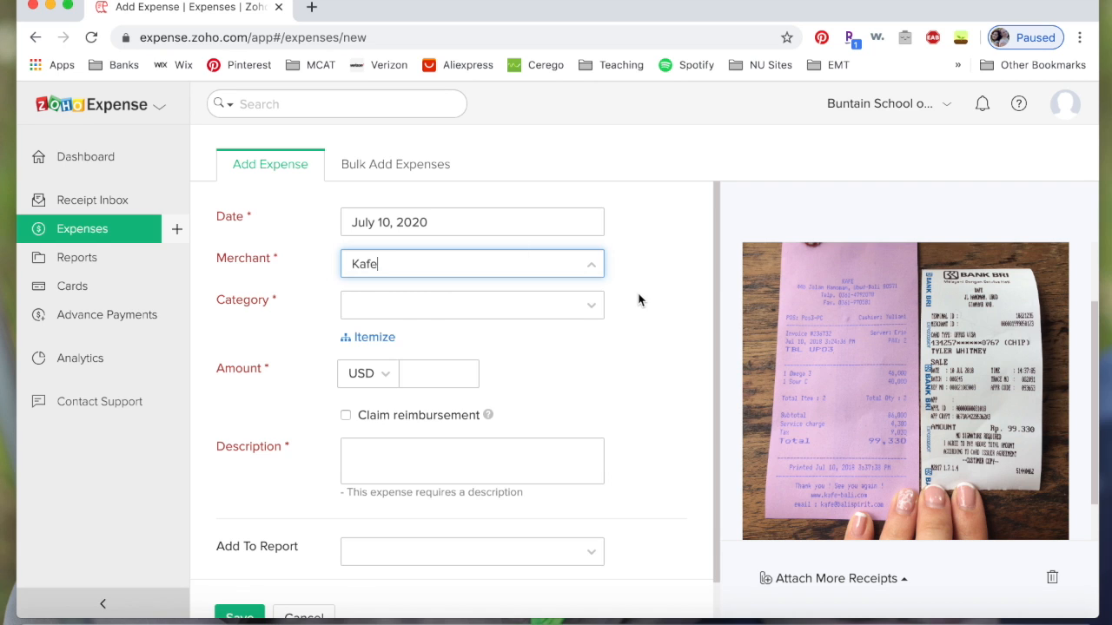
- Look through the expense categories and set the expense's category to Meals/Food
left_click(566, 307)
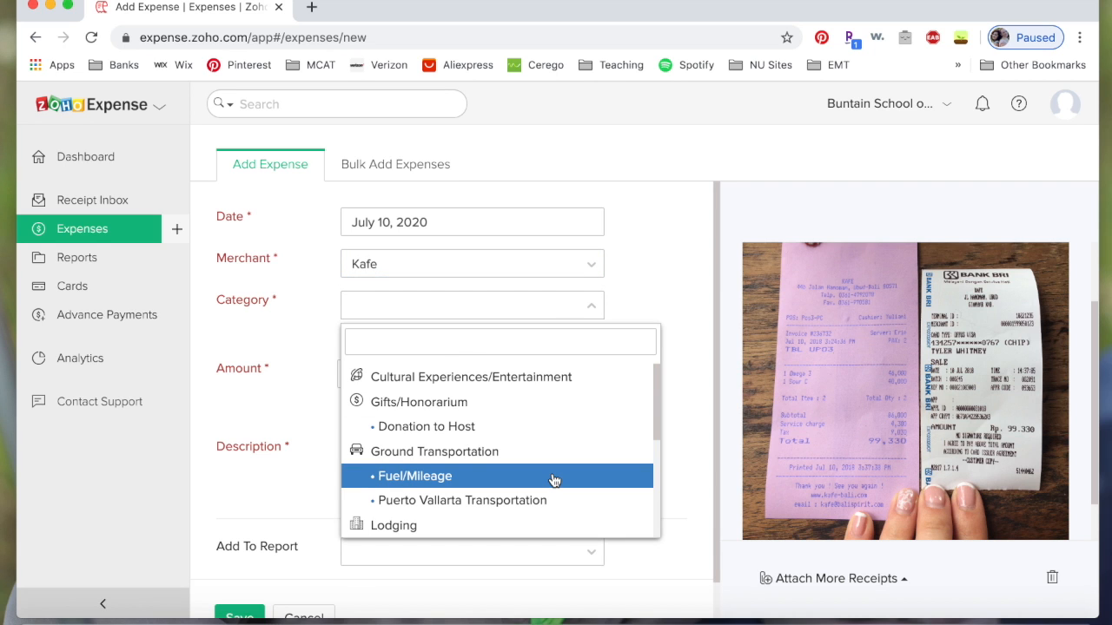
scroll(554, 480, "down", 3)
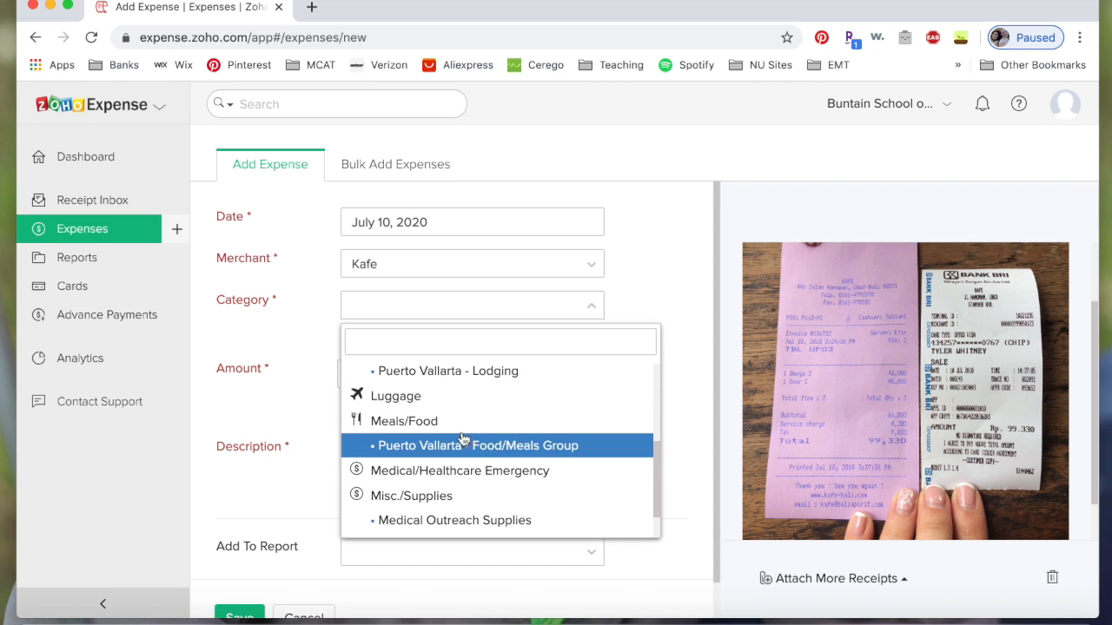
scroll(460, 430, "down", 1)
scroll(463, 435, "up", 3)
scroll(464, 436, "up", 1)
scroll(465, 436, "up", 2)
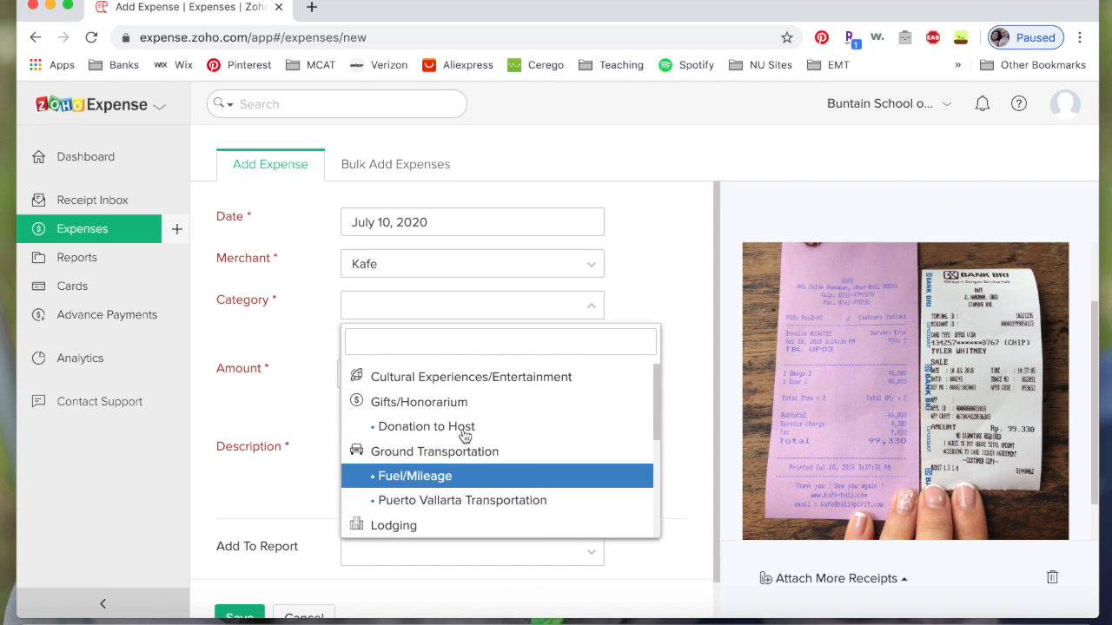
scroll(463, 435, "down", 5)
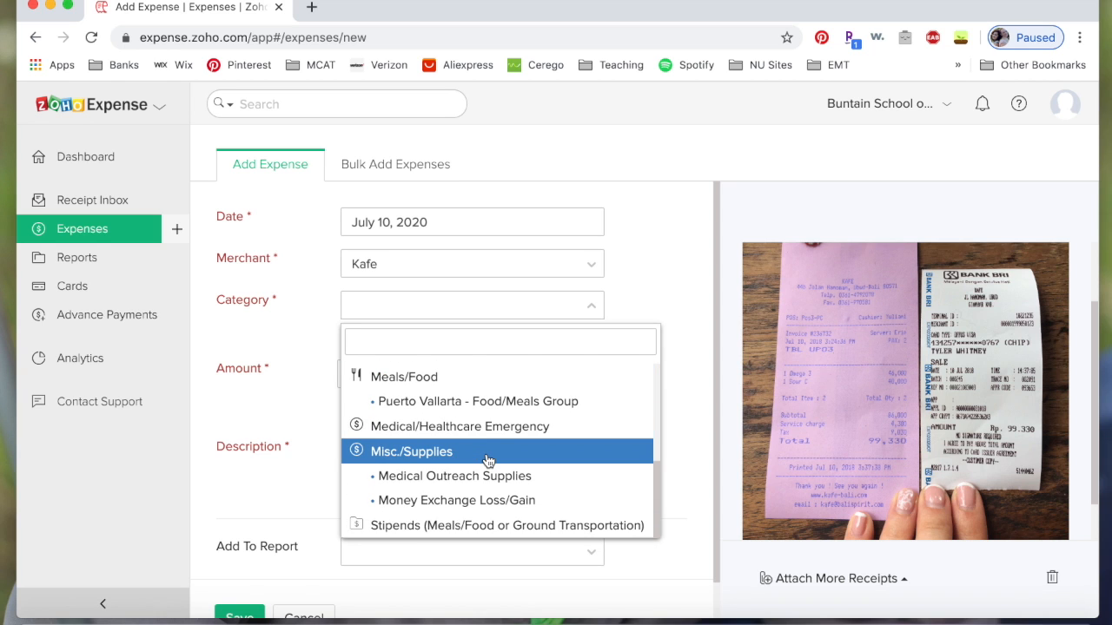
left_click(511, 389)
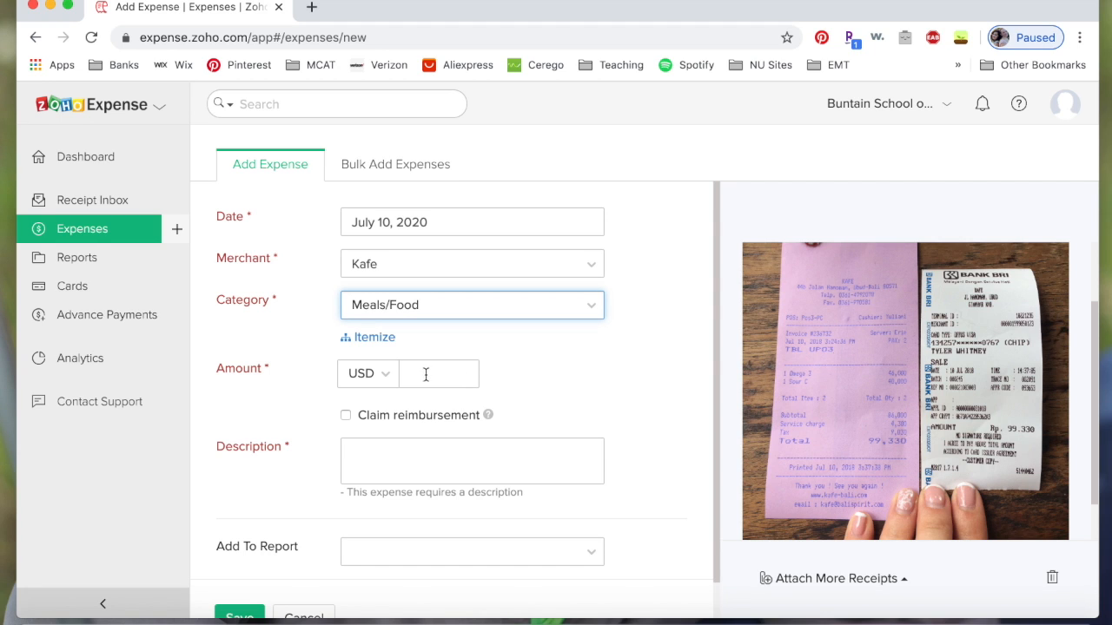
- Set the expense's currency to BZD- Belize Dollar and enter 99330 as the amount
left_click(385, 383)
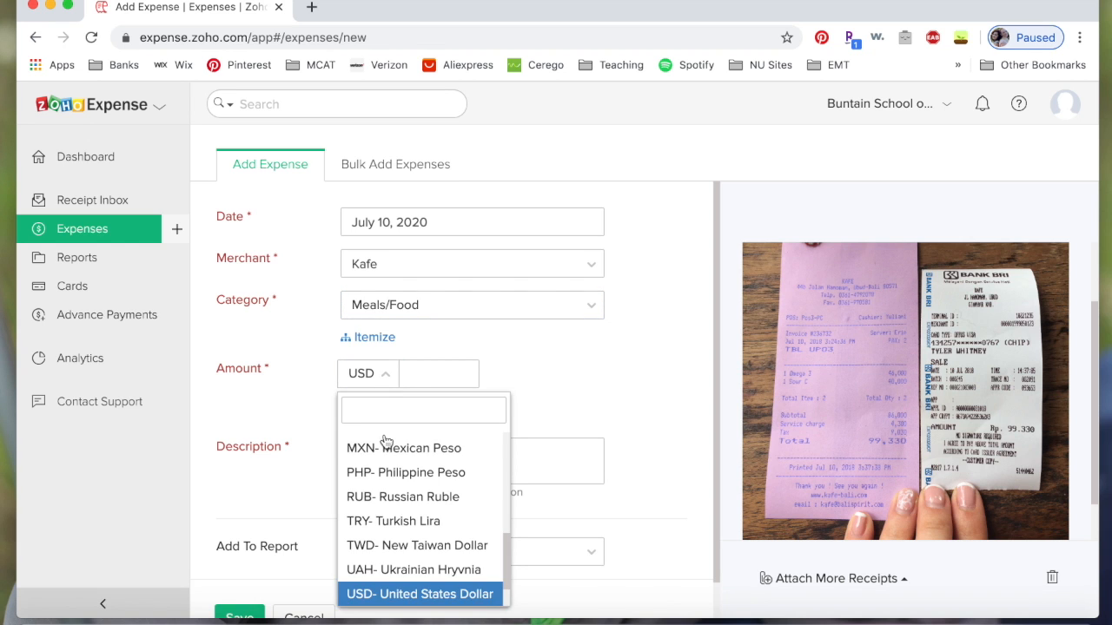
scroll(396, 463, "down", 1)
scroll(397, 463, "up", 5)
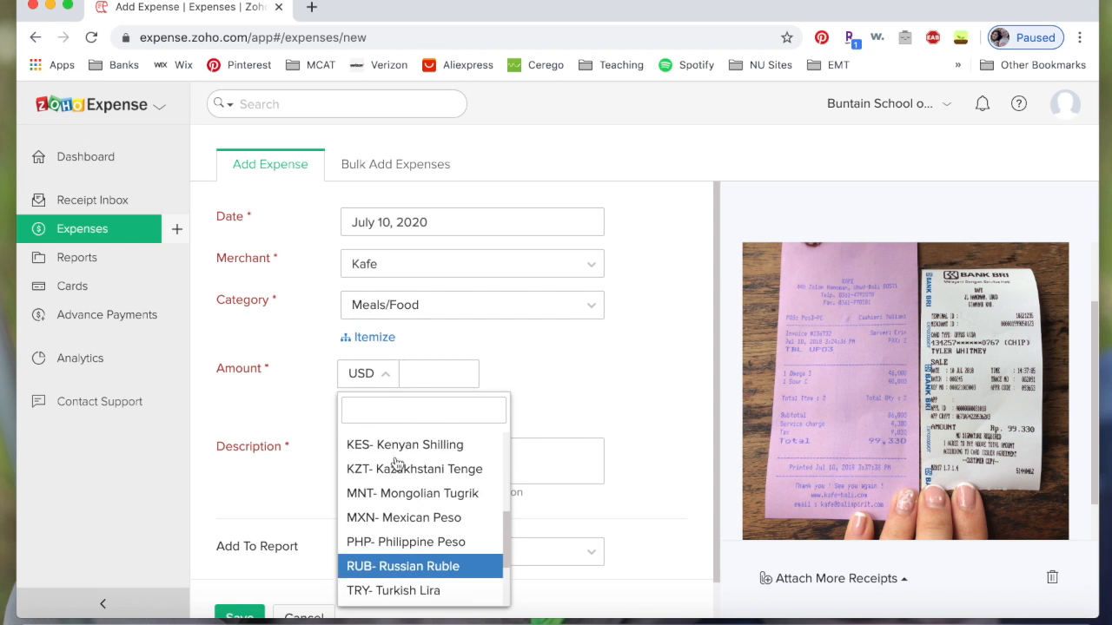
scroll(397, 463, "up", 4)
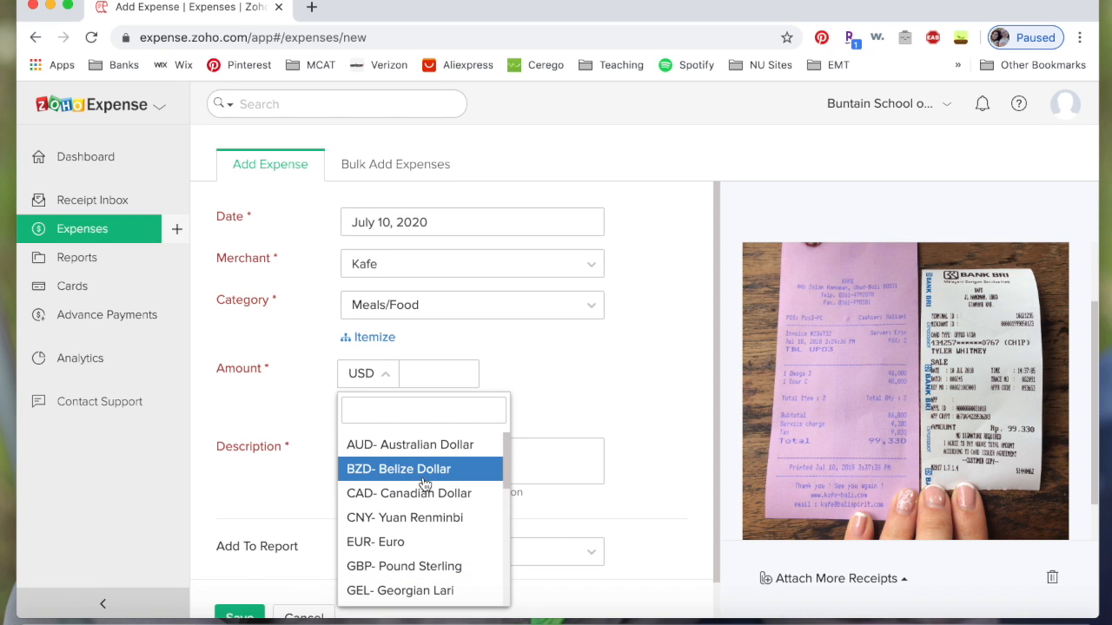
left_click(421, 474)
left_click(465, 375)
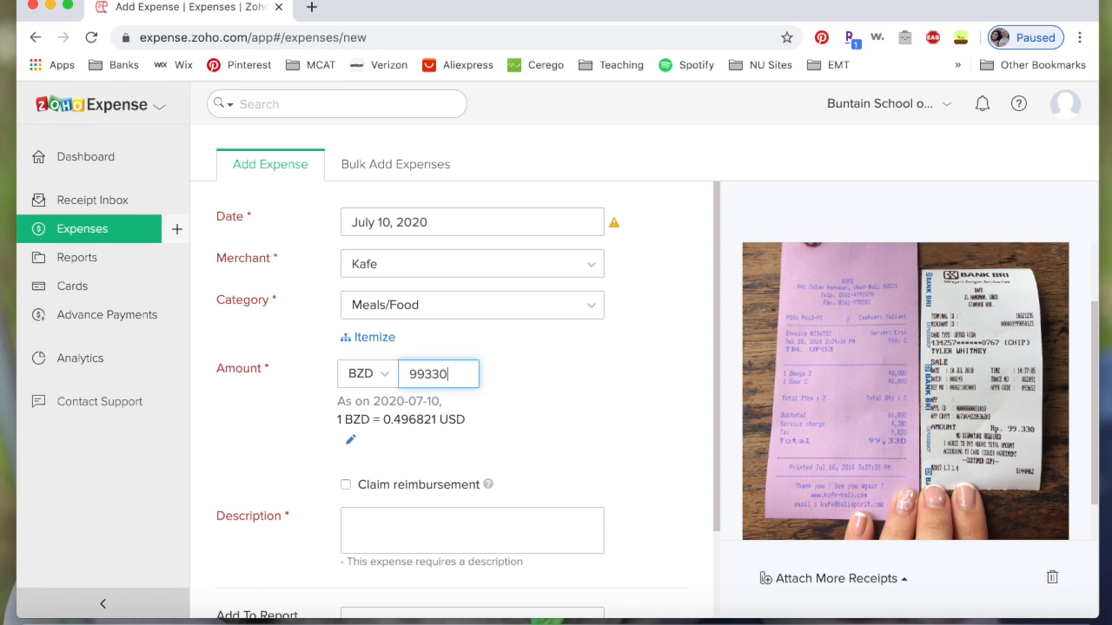
left_click(553, 396)
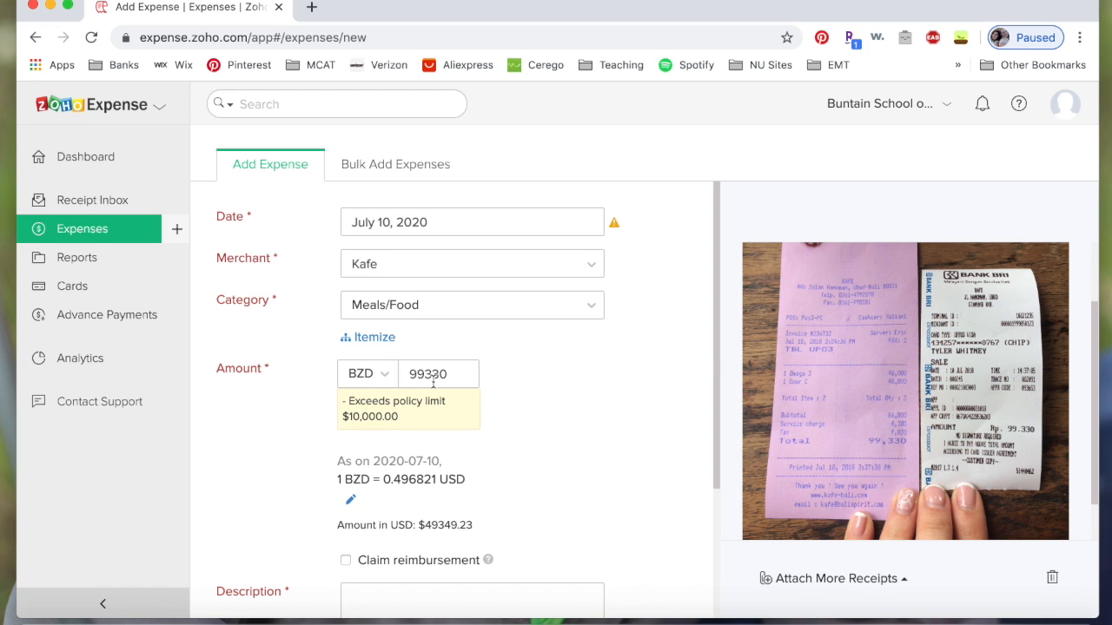
- Set the expense's exchange rate to 0.10 USD and save it
left_click(350, 505)
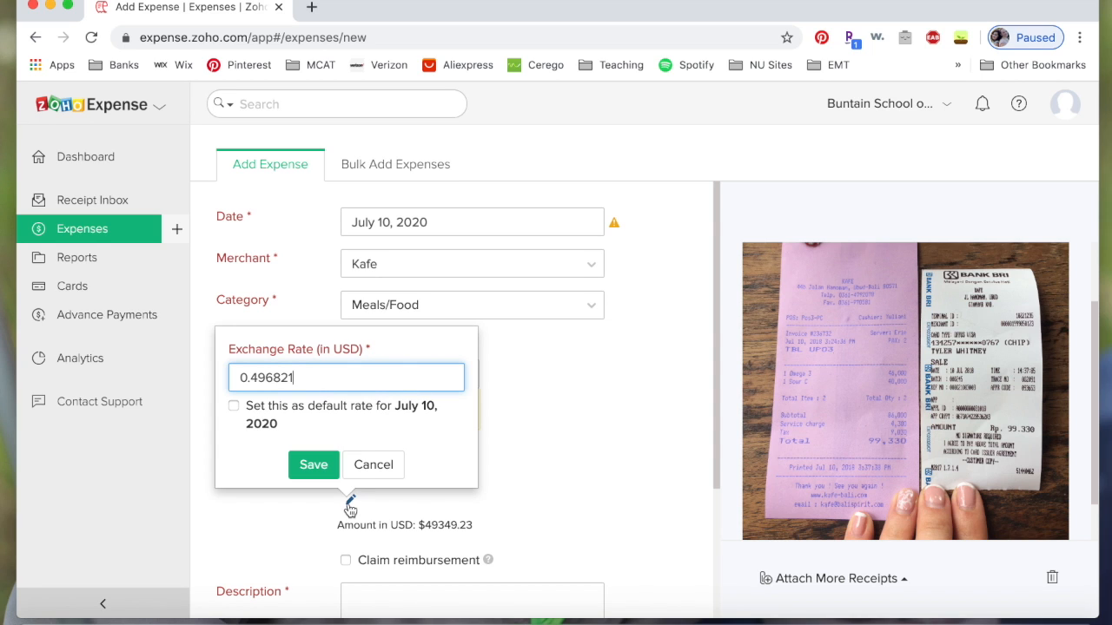
double_click(360, 384)
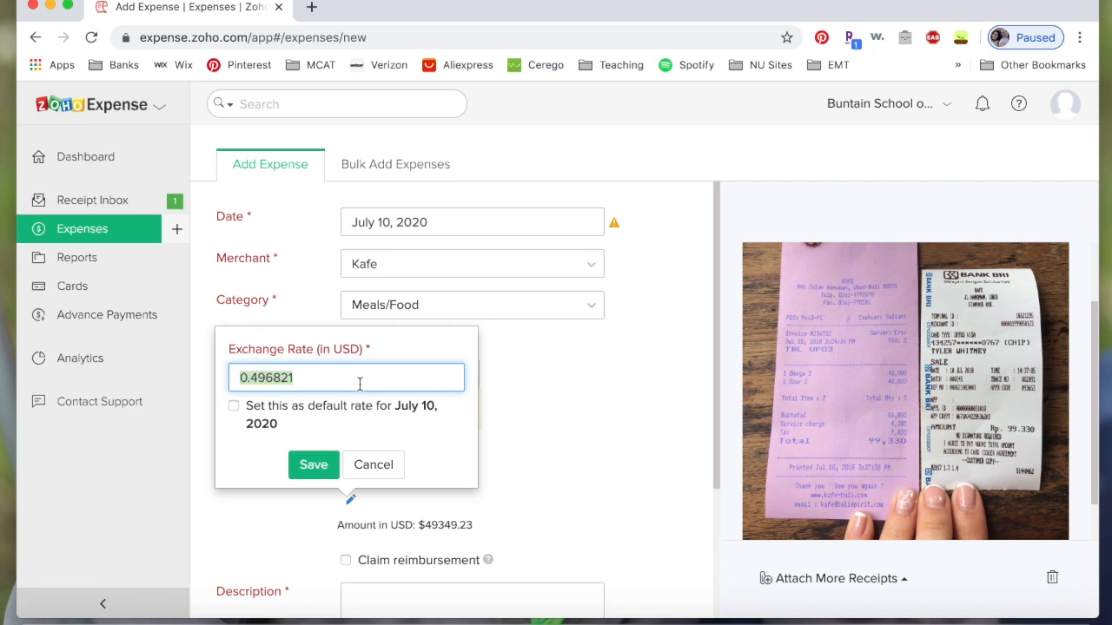
type("0")
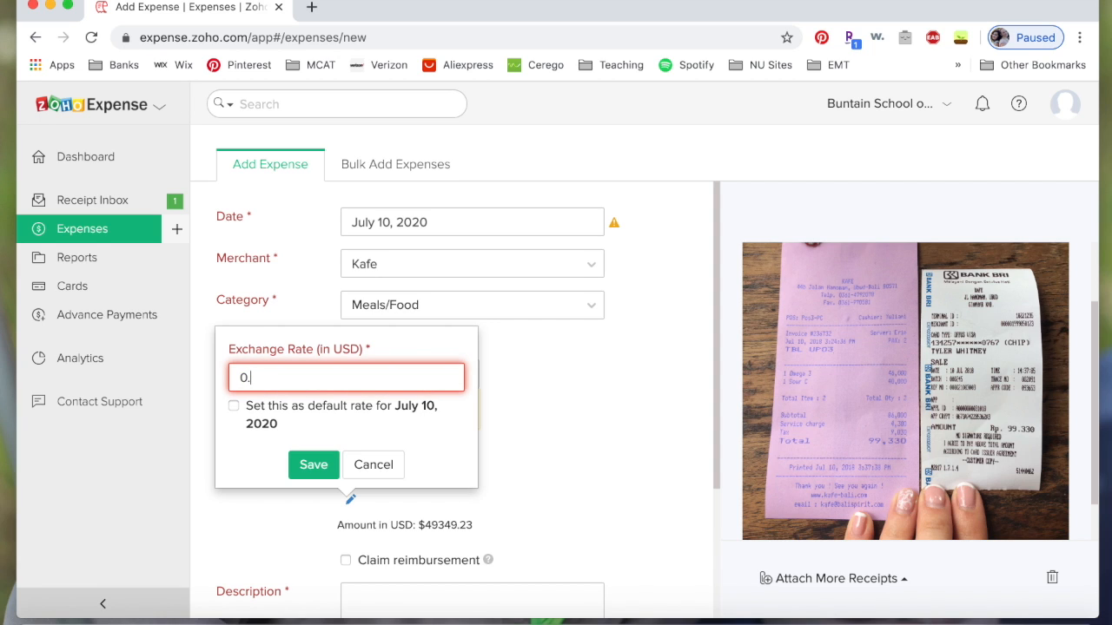
type(".10")
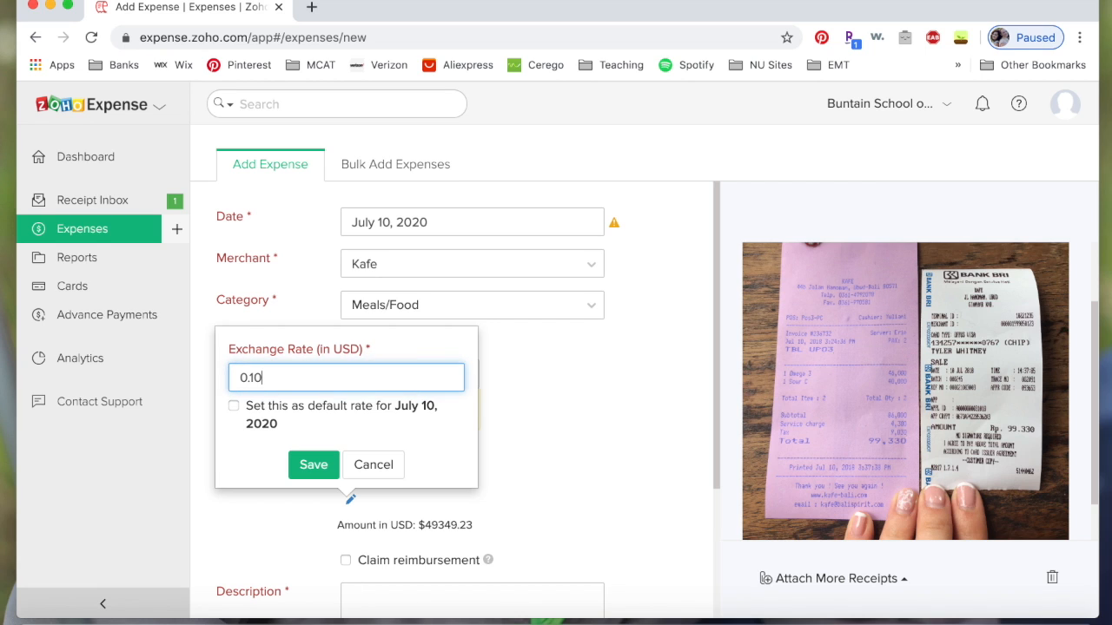
left_click(314, 465)
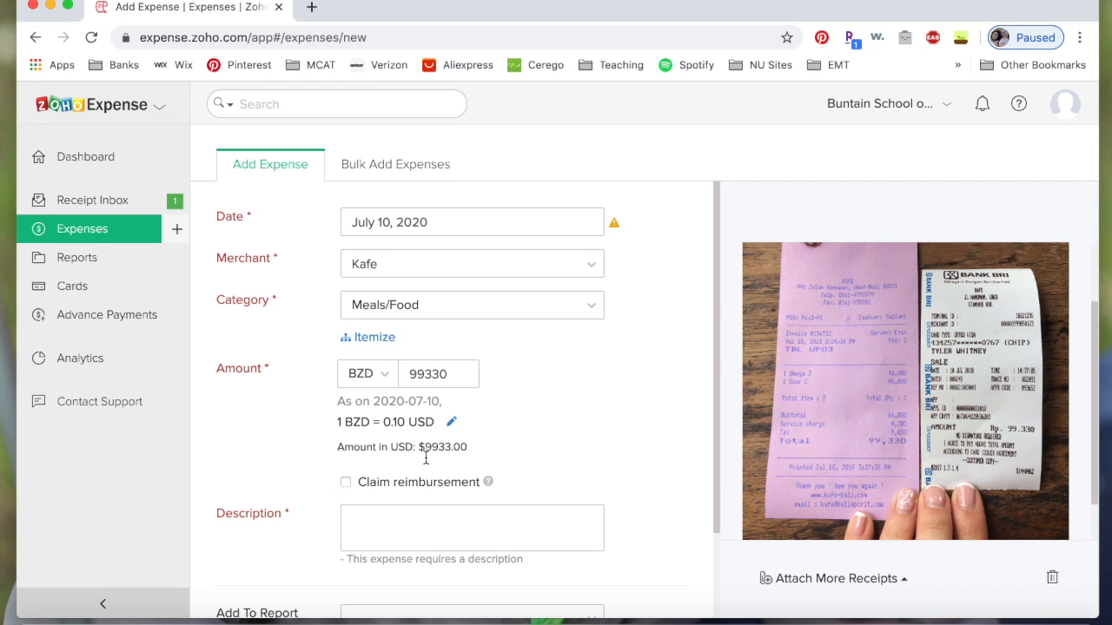
- Enter the description "Lunch for team." and add the expense to the Week 1 Expenses - Mexico 2020 report
left_click(448, 524)
scroll(449, 525, "down", 2)
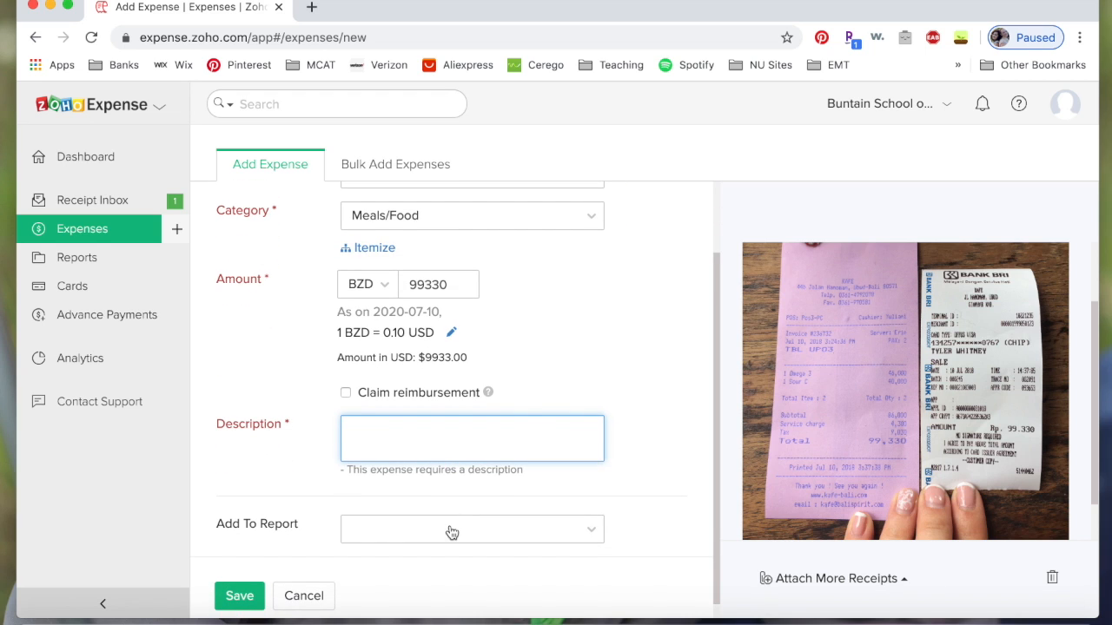
type("Lunch for team.")
left_click(460, 519)
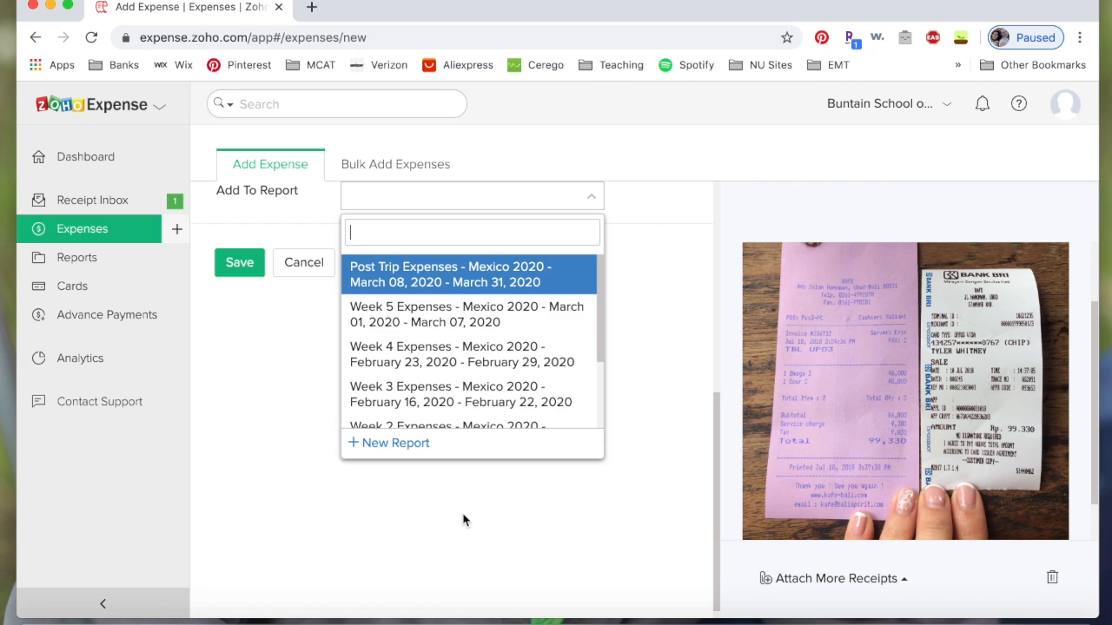
scroll(488, 321, "down", 3)
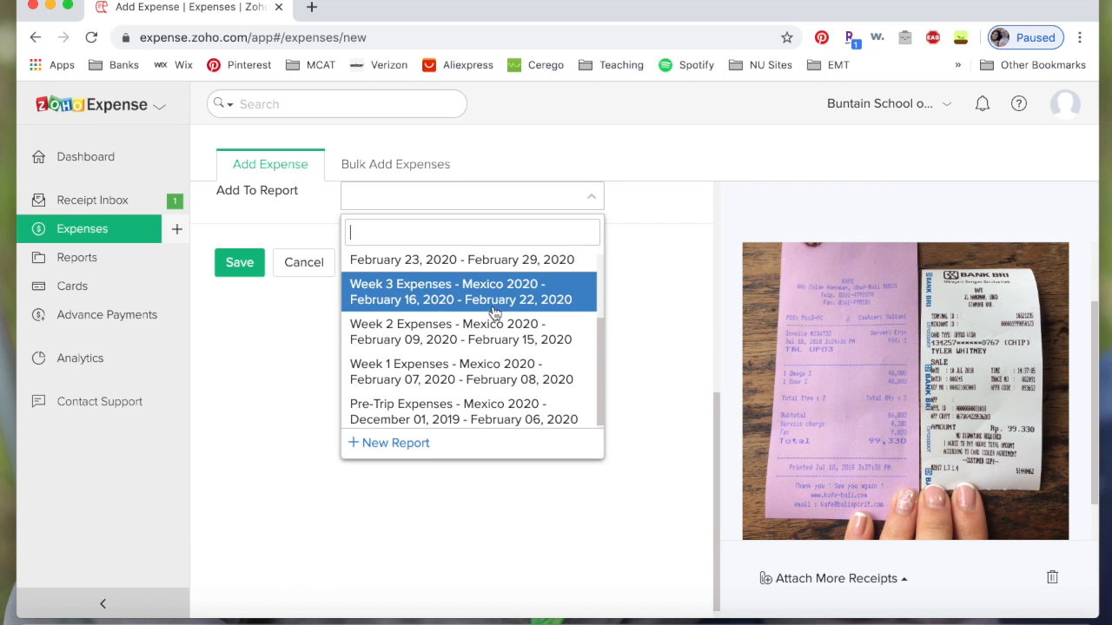
left_click(482, 370)
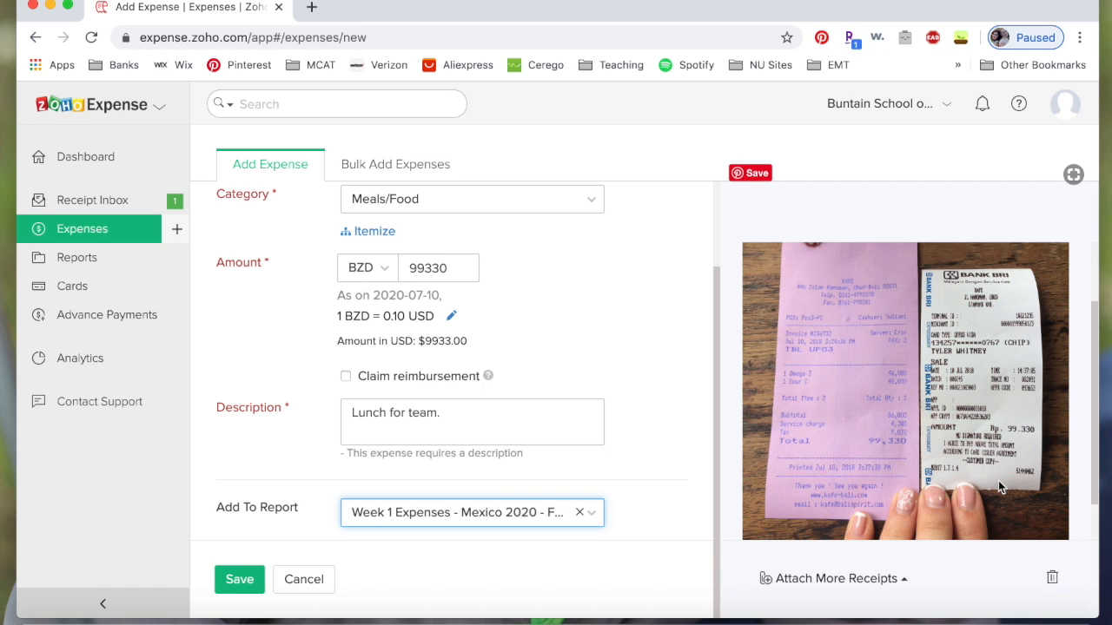
- Check the available sources for attaching more receipts to the expense
left_click(838, 578)
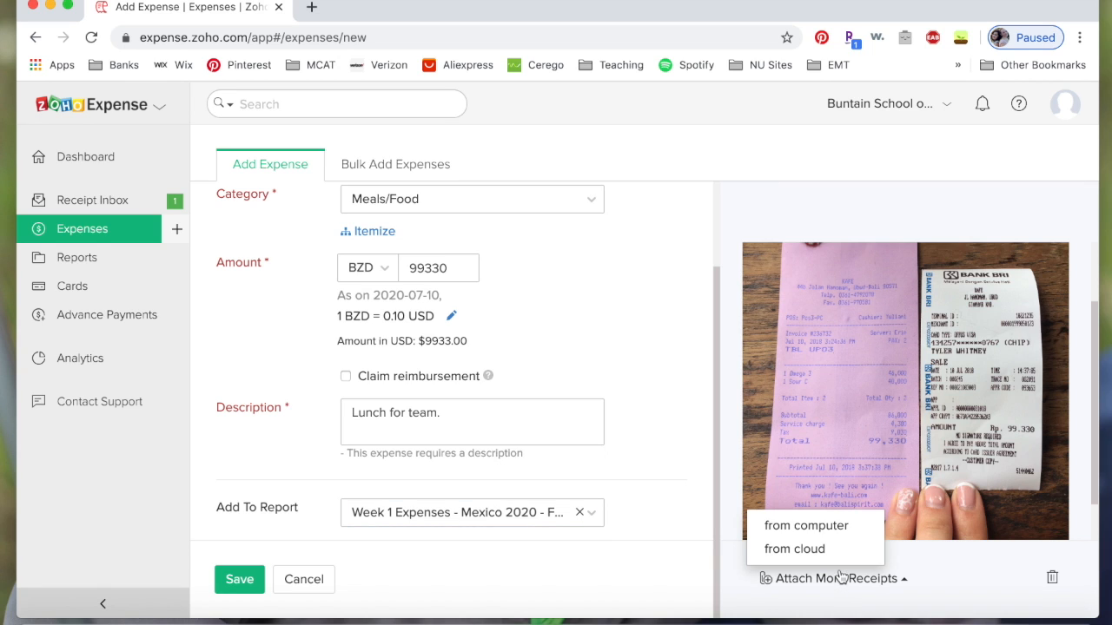
left_click(574, 322)
- Itemize the expense and add a second expense line below the Meals/Food line
scroll(395, 241, "up", 3)
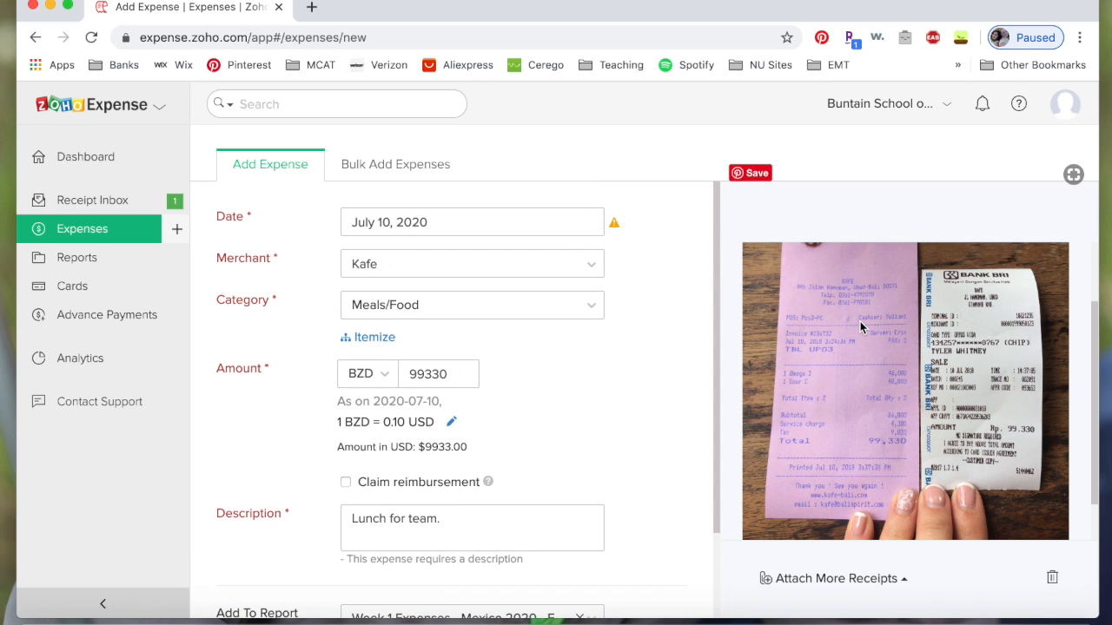
left_click(377, 339)
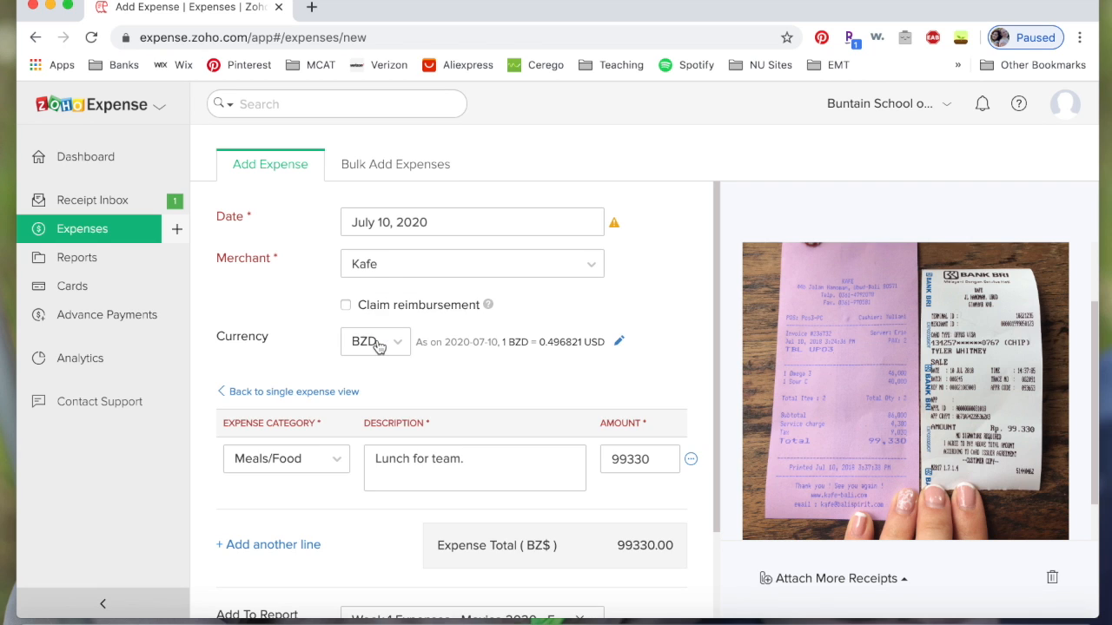
scroll(458, 392, "down", 2)
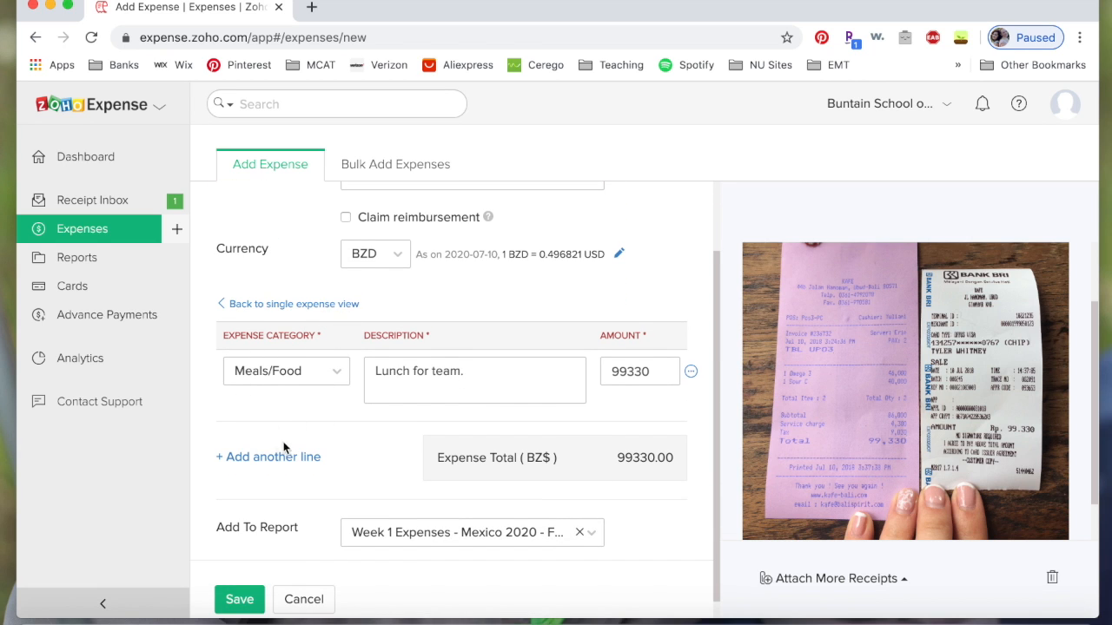
left_click(272, 461)
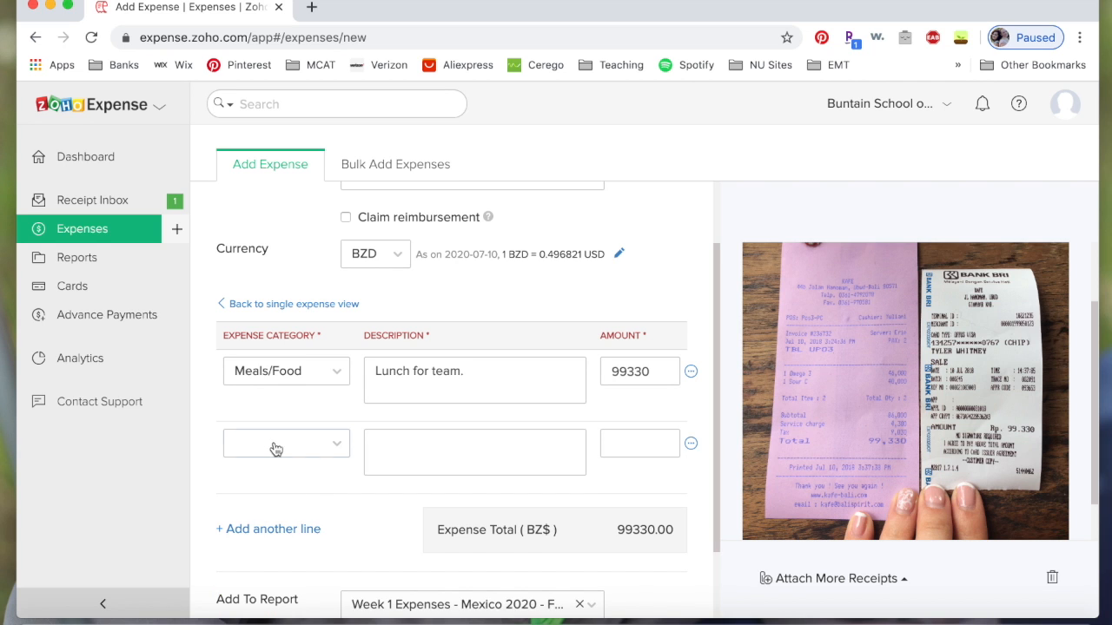
- Set the second line's category to Gifts/Honorarium and describe it as lunch for the host, including the host's name
left_click(273, 446)
scroll(274, 448, "down", 3)
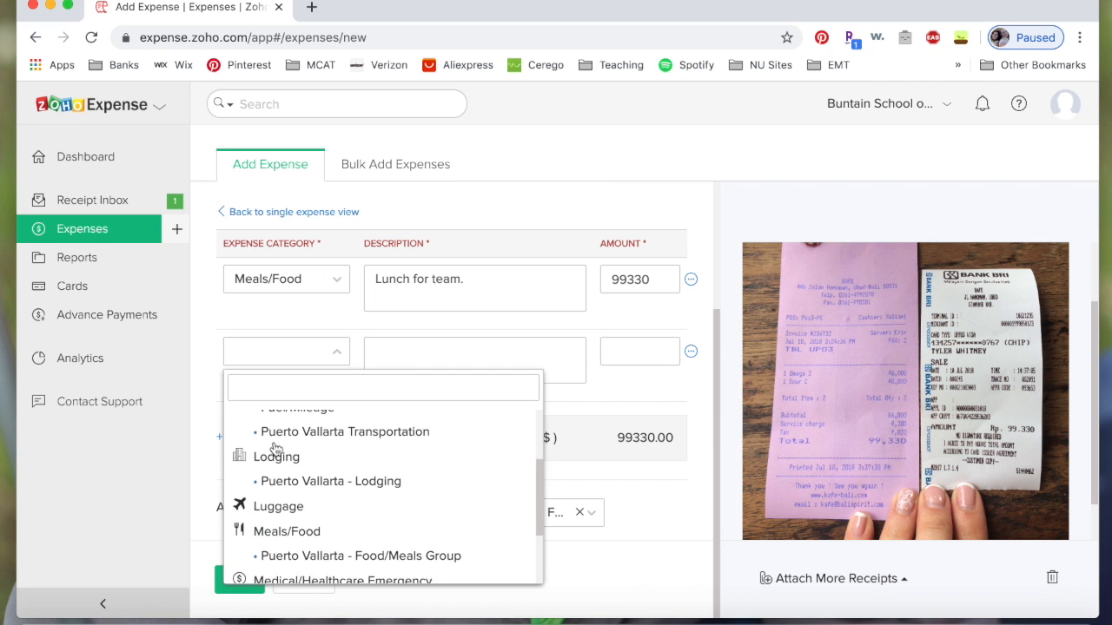
scroll(274, 448, "up", 3)
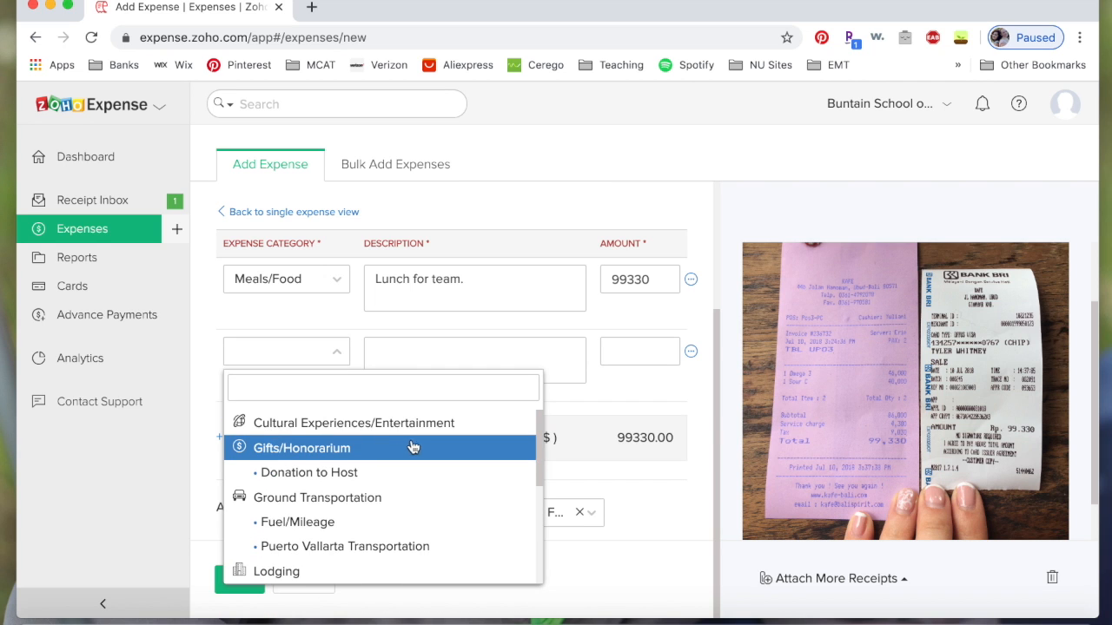
left_click(332, 458)
left_click(474, 353)
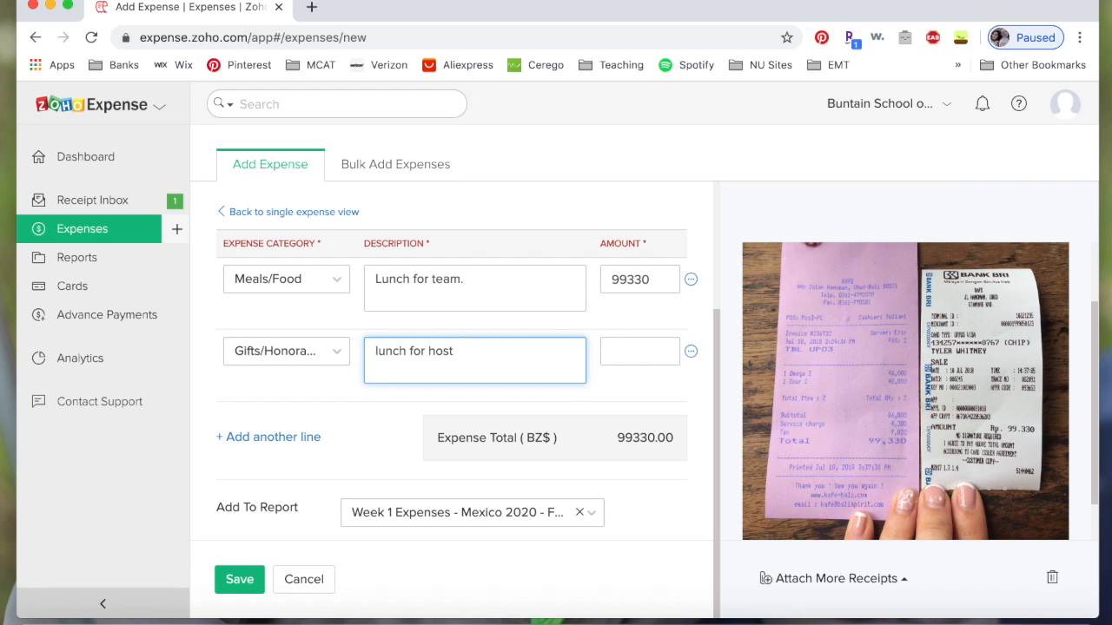
type("lunch for host Dave")
- Set the Meals/Food line's amount to 9000 and the Gifts/Honorarium line's amount to 9330
left_click(658, 352)
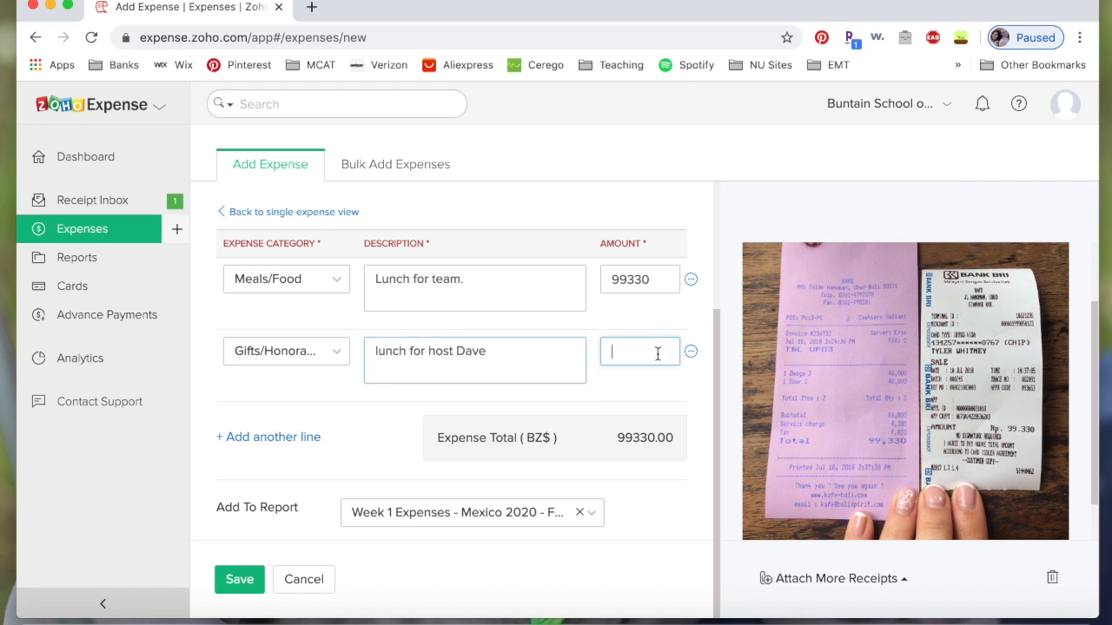
double_click(644, 279)
left_click_drag(652, 281, 626, 283)
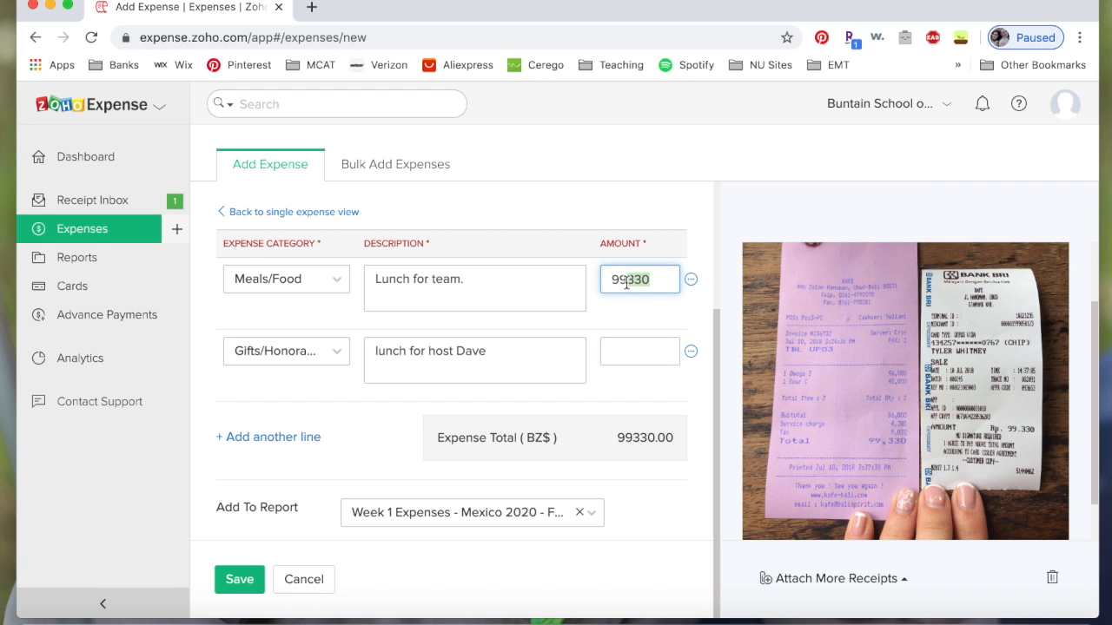
type("000")
left_click(655, 353)
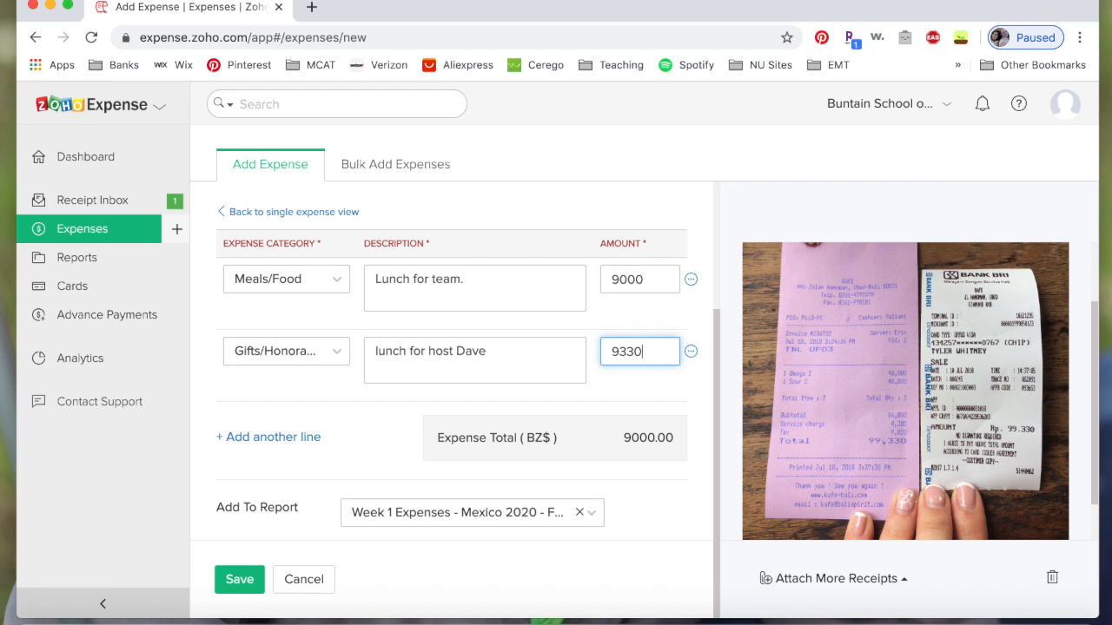
left_click(661, 402)
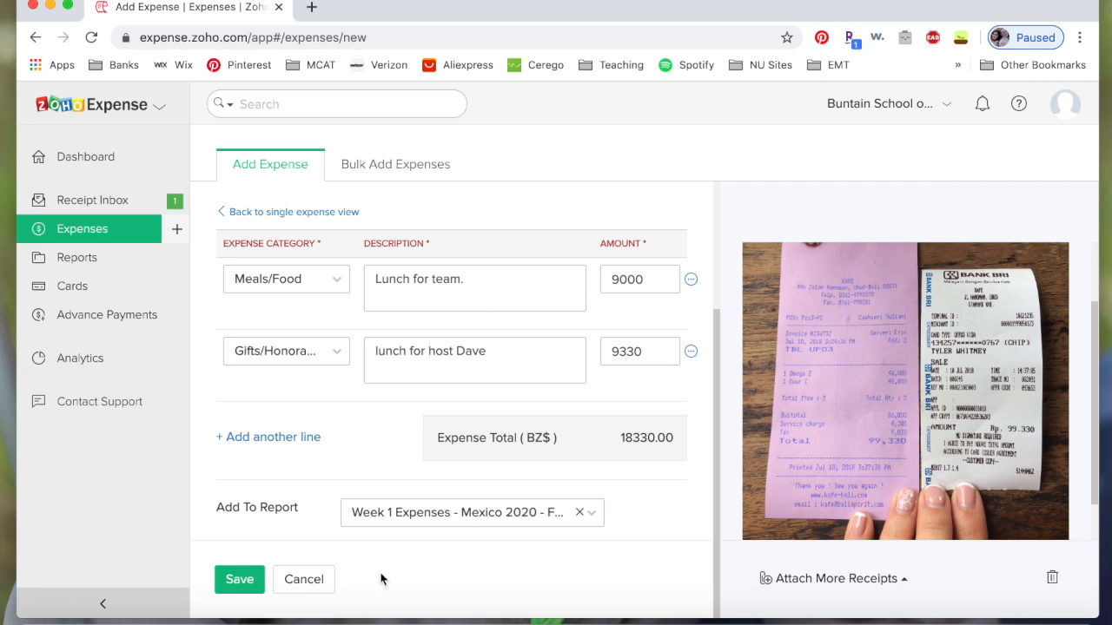
- Save the itemized expense and review its details, line items and history
left_click(243, 582)
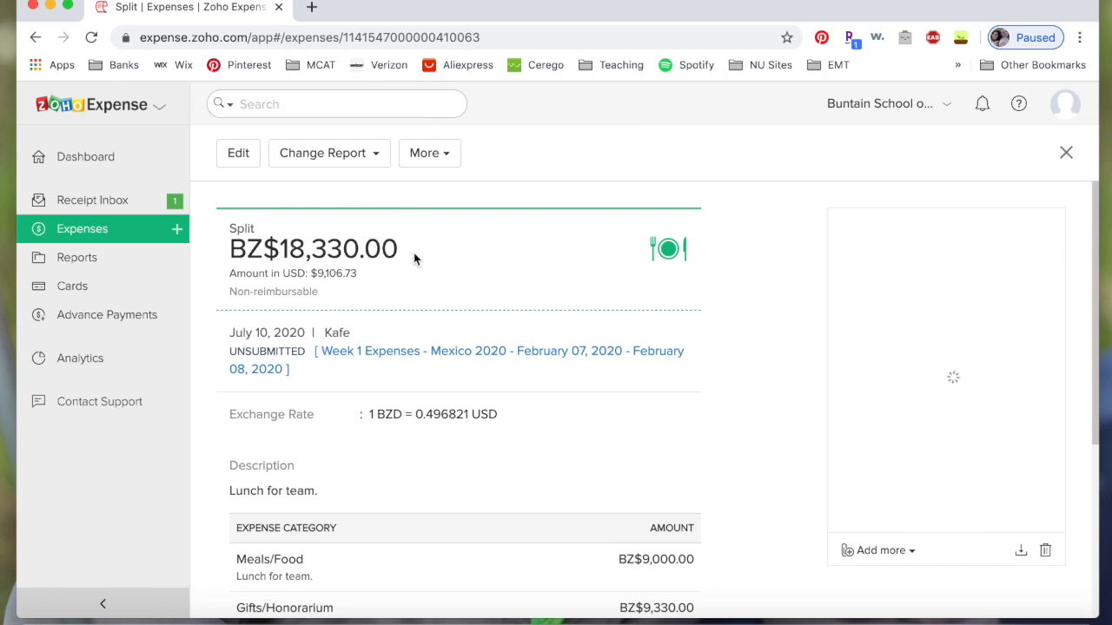
scroll(415, 255, "down", 4)
scroll(413, 257, "down", 3)
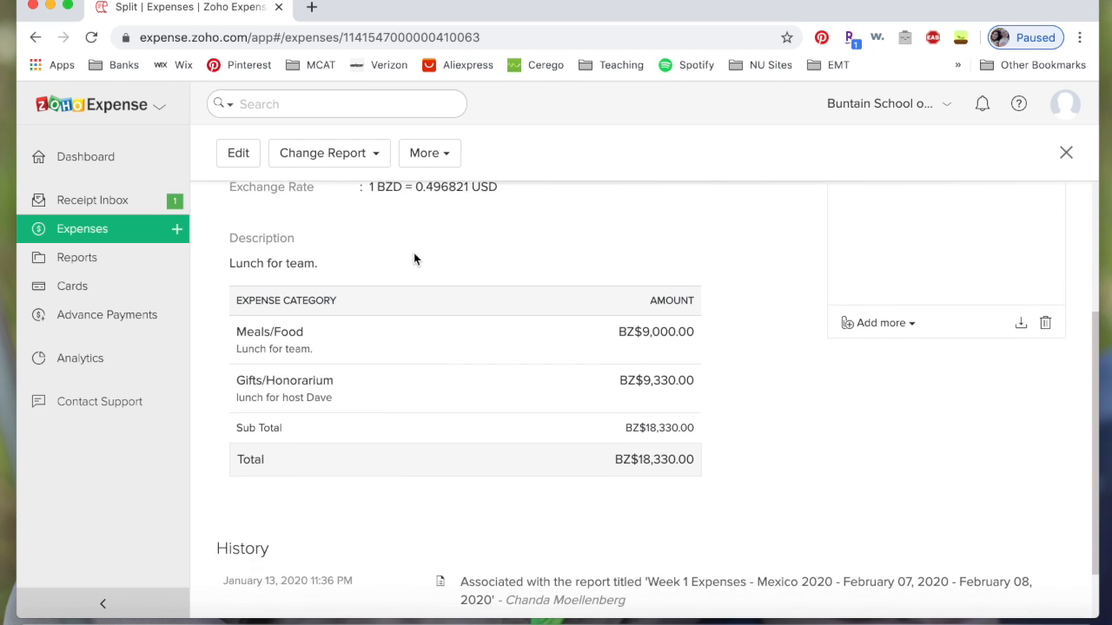
scroll(413, 257, "up", 7)
left_click(375, 165)
left_click(374, 164)
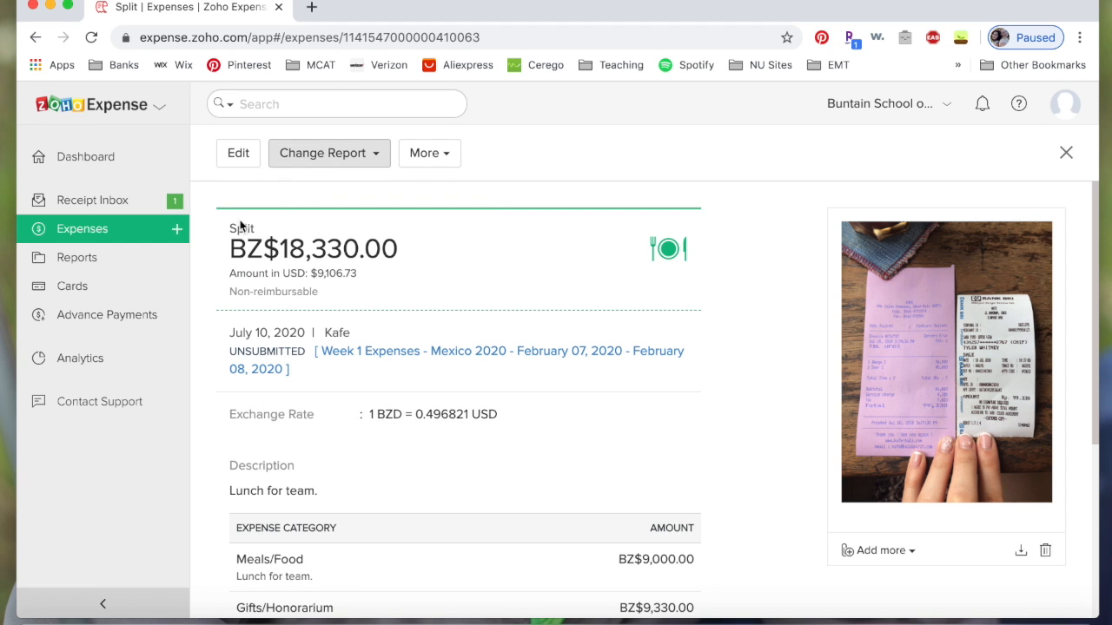
- Open the list of all expense reports
left_click(139, 263)
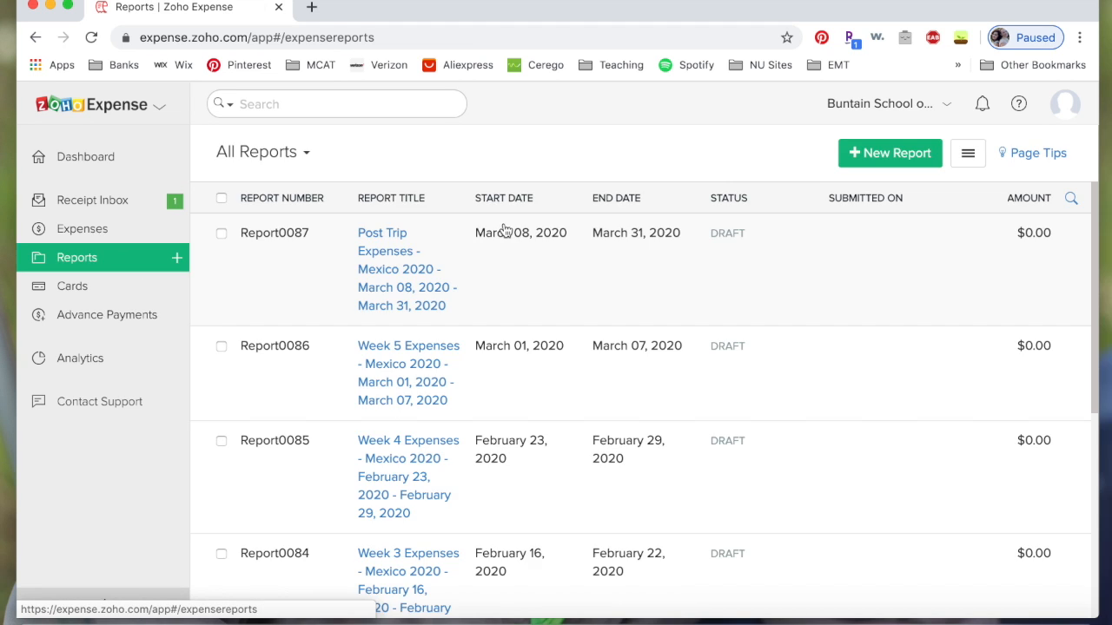
- Start a new expense from the expenses list and switch to adding expenses in bulk
scroll(504, 229, "down", 5)
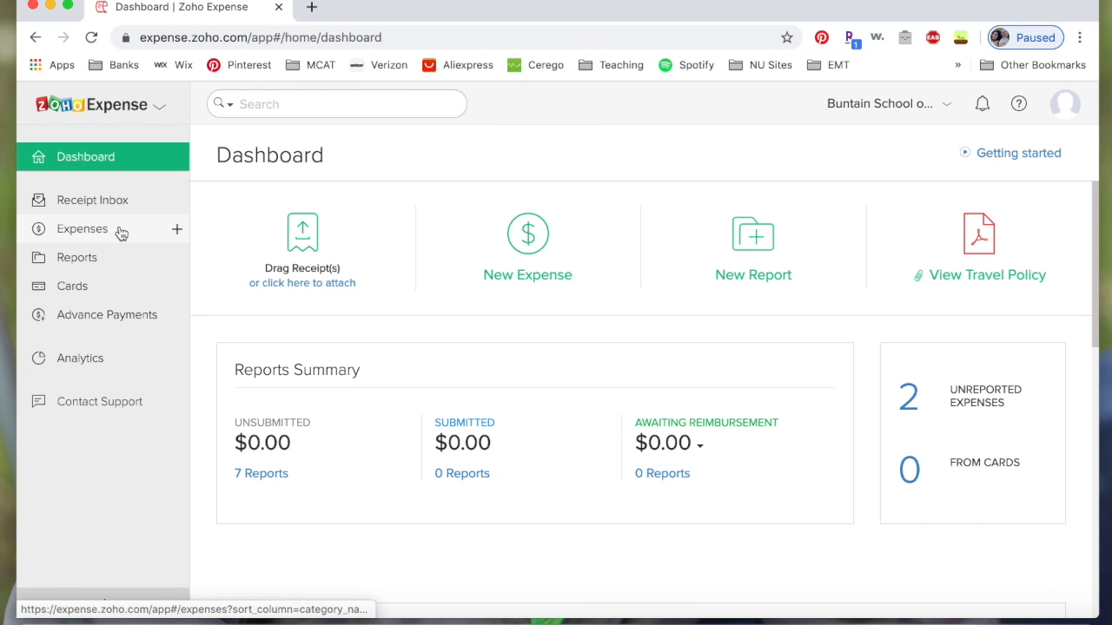
left_click(122, 233)
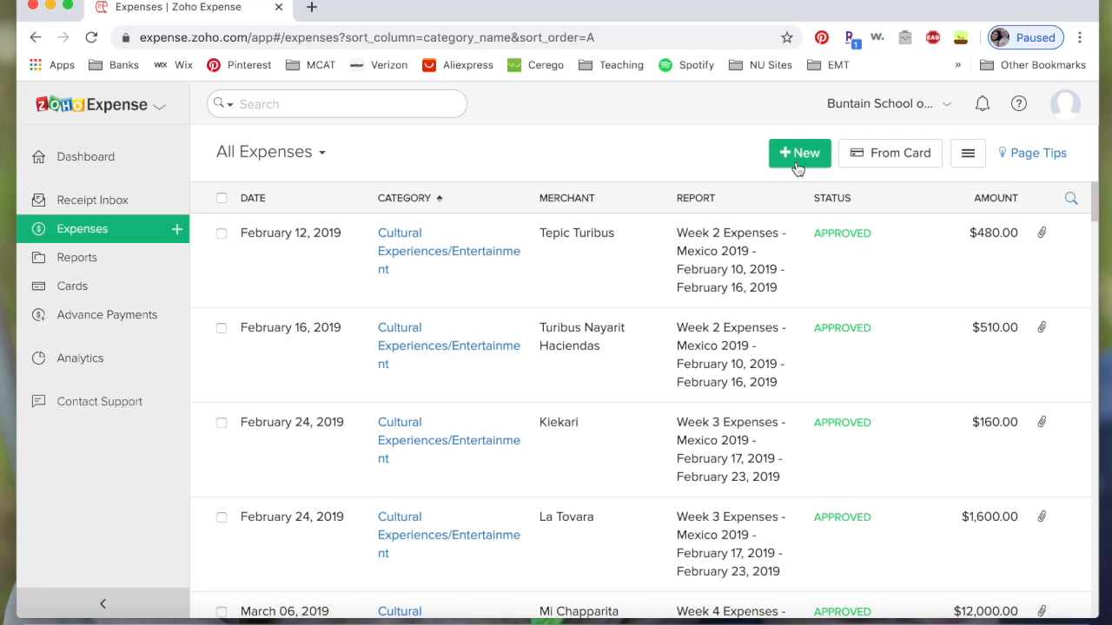
left_click(797, 157)
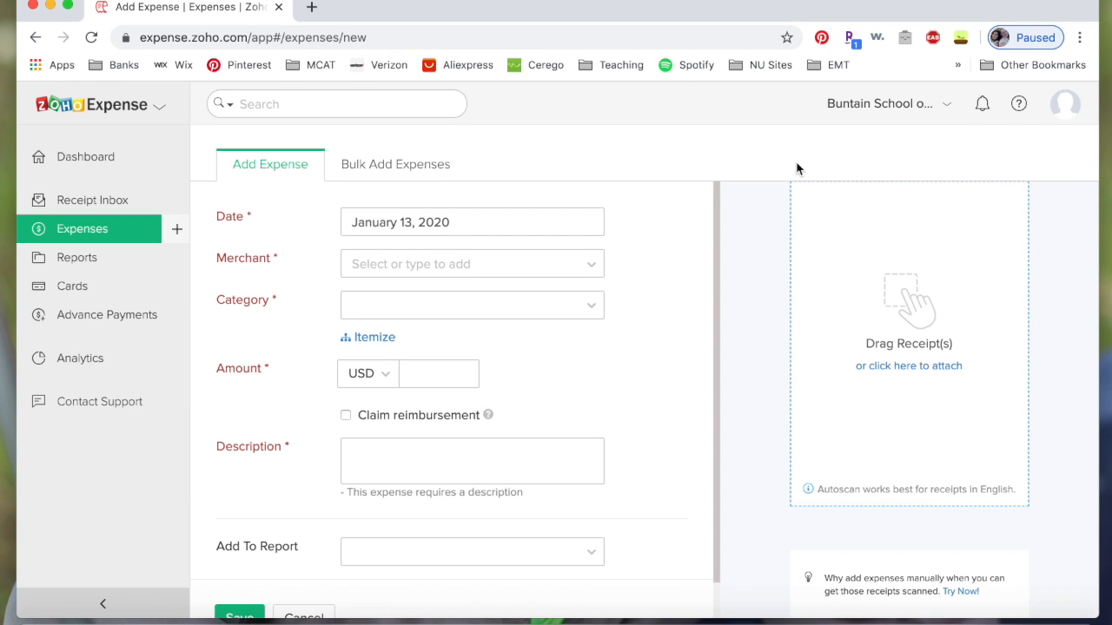
left_click(409, 173)
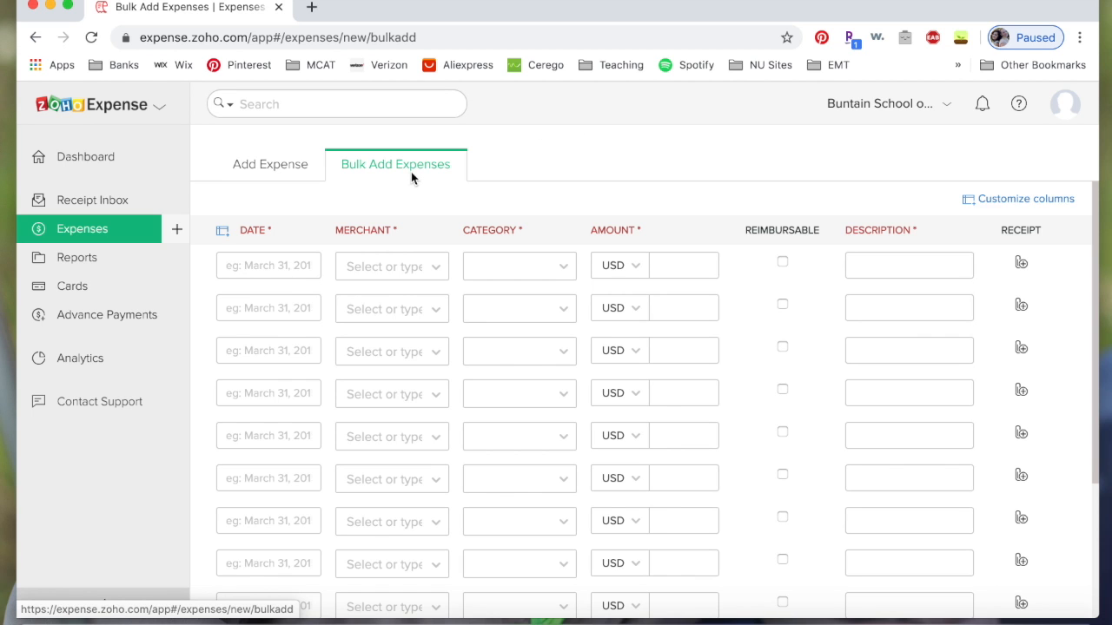
- In the first bulk row, set the date to January 01, 2020, the merchant to 2nd Mile Enterprise and the category to Ground Transportation
left_click(298, 265)
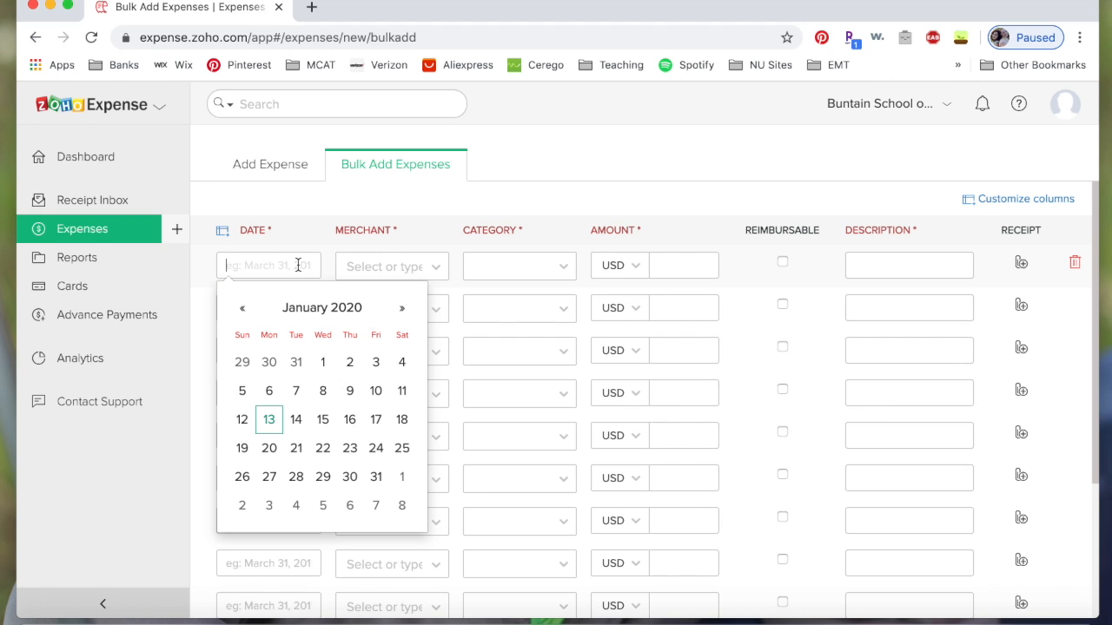
left_click(322, 362)
left_click(389, 275)
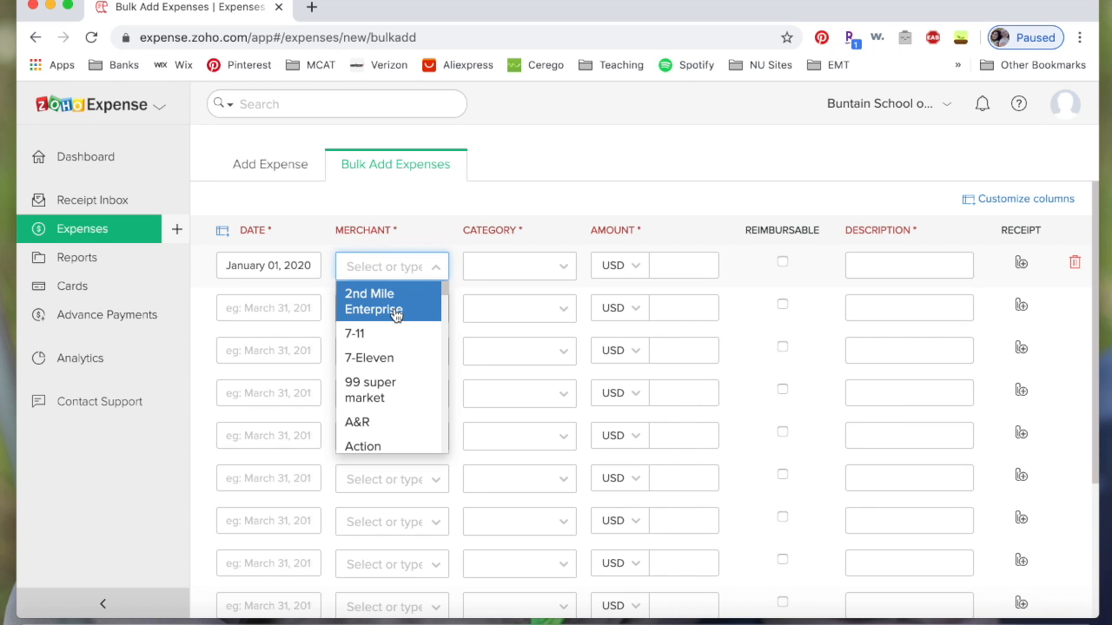
left_click(397, 311)
left_click(491, 283)
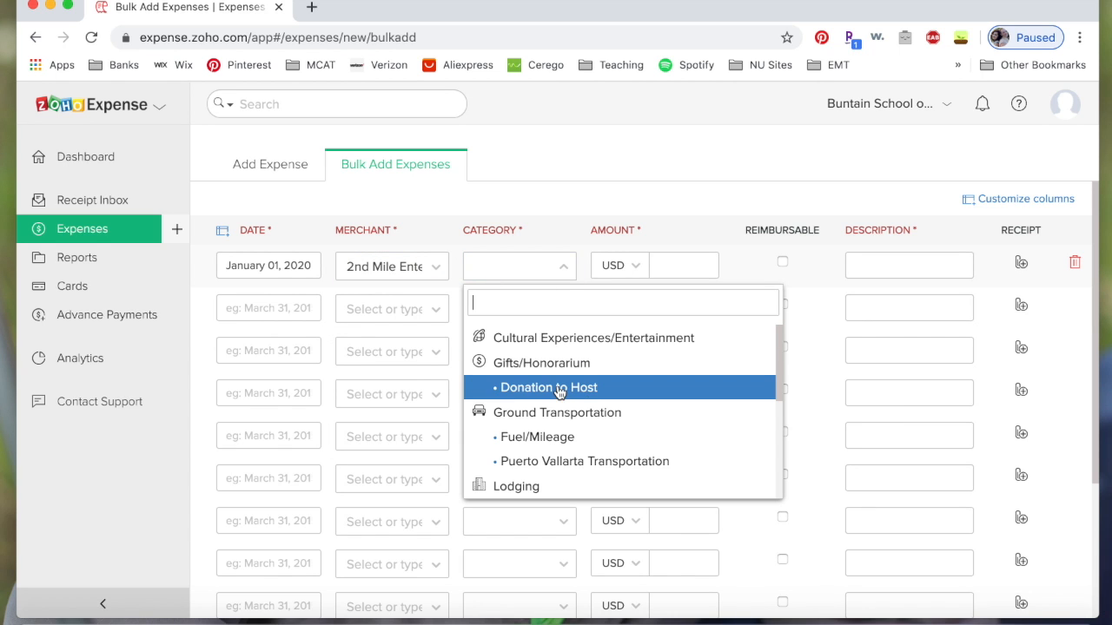
left_click(567, 413)
- Set the first row's amount to 90 MXN and its description to "Gas for team van"
left_click(691, 265)
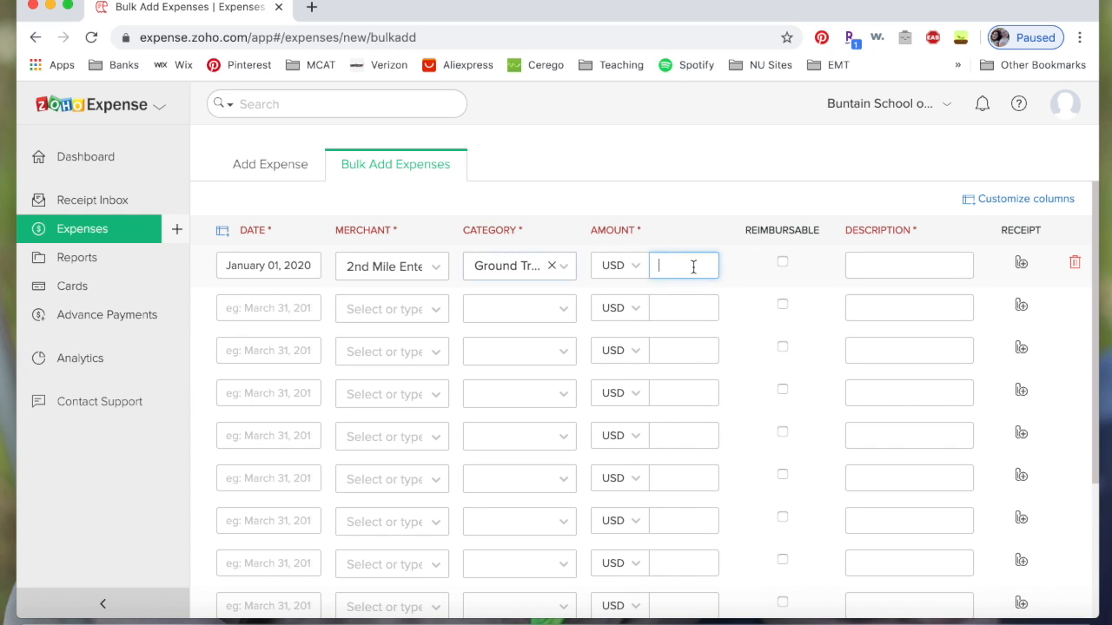
left_click(635, 268)
scroll(658, 339, "up", 2)
left_click(657, 336)
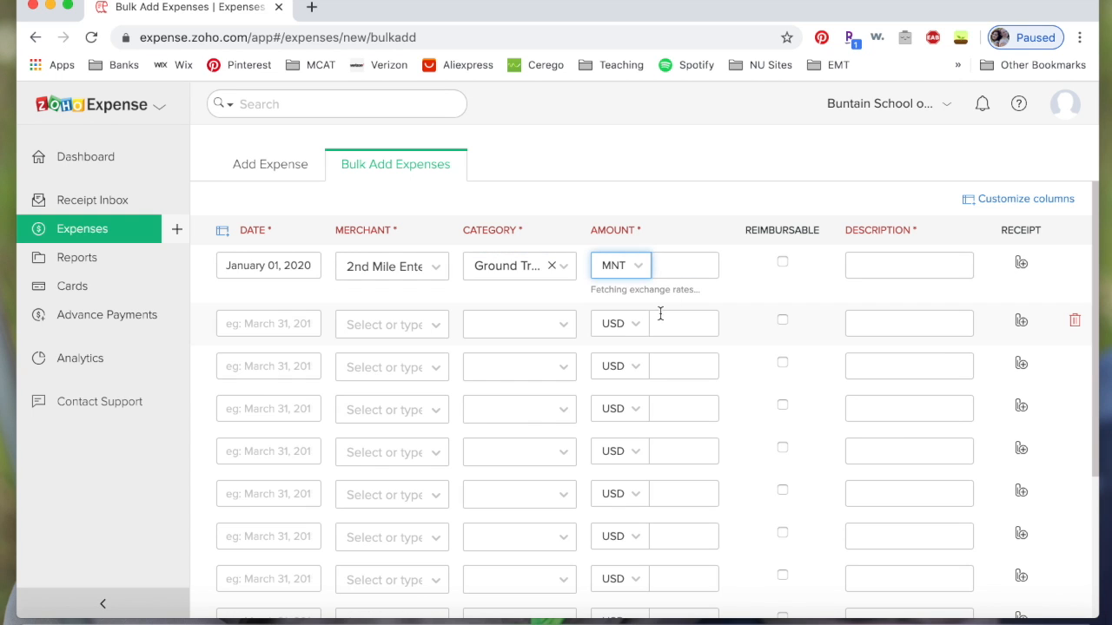
left_click(635, 271)
scroll(651, 408, "down", 2)
left_click(655, 402)
left_click(687, 264)
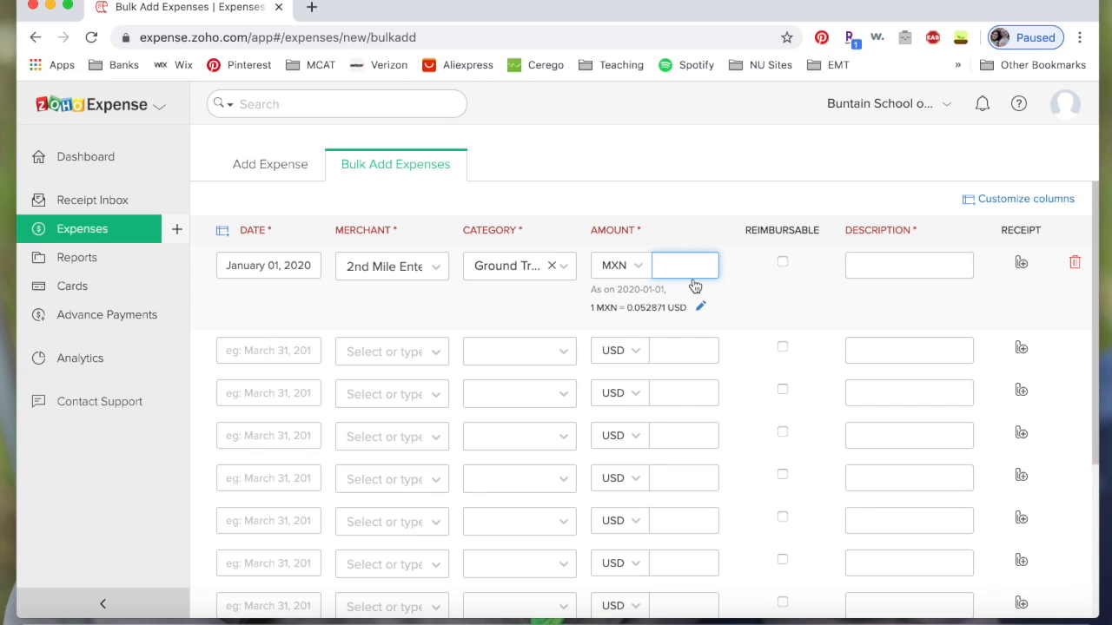
type("90")
left_click(886, 269)
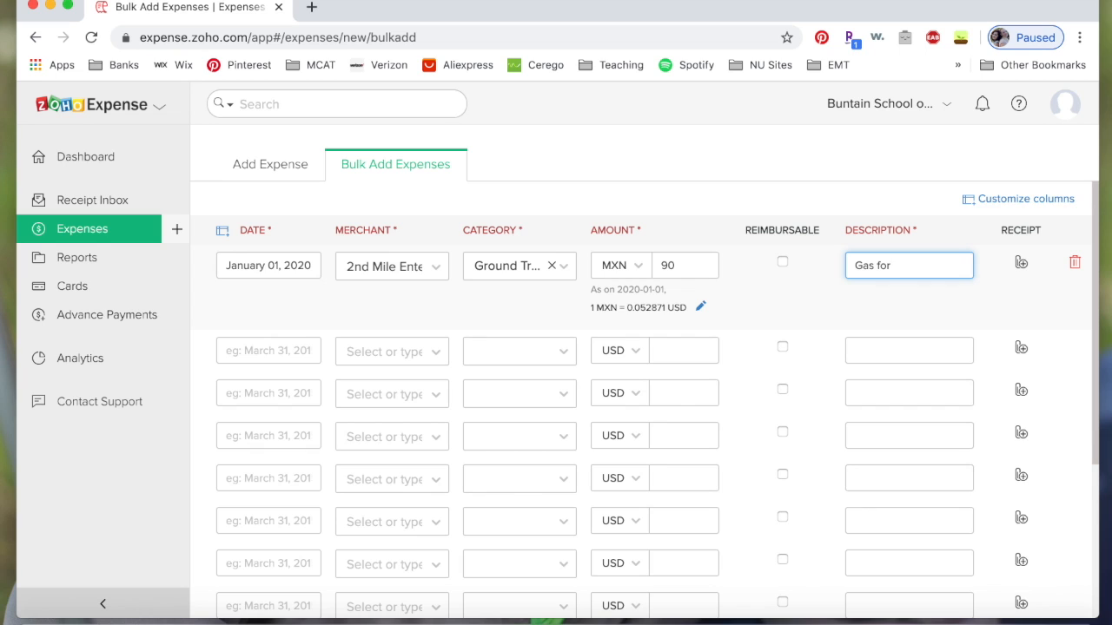
- Attach the receipt image IMG_2132.jpg from the computer's Desktop folder to the first expense row
left_click(1021, 265)
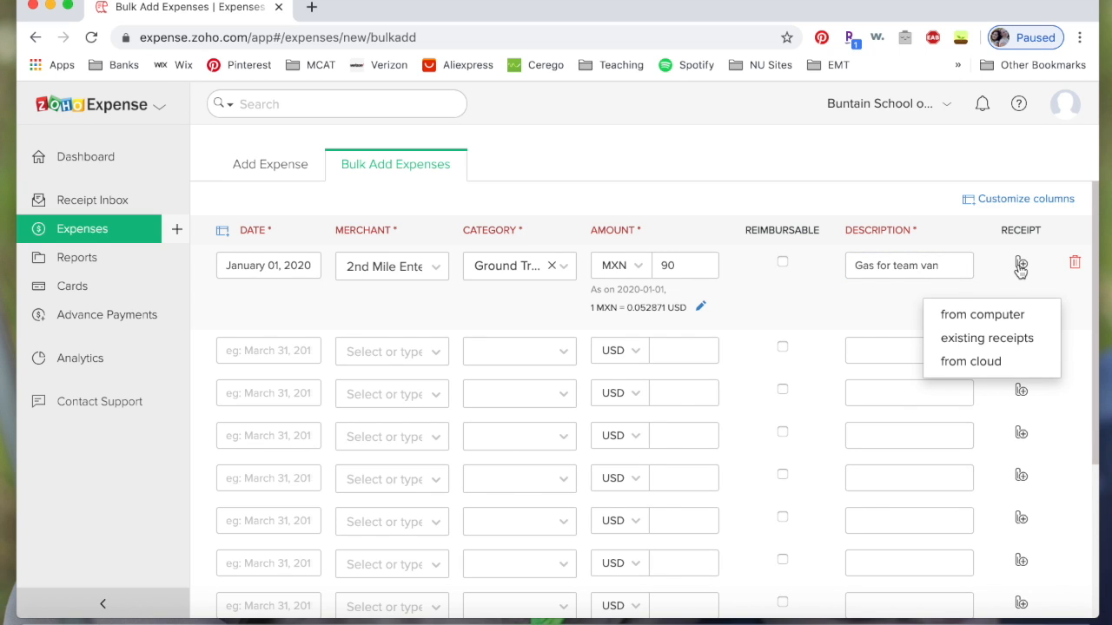
left_click(1004, 316)
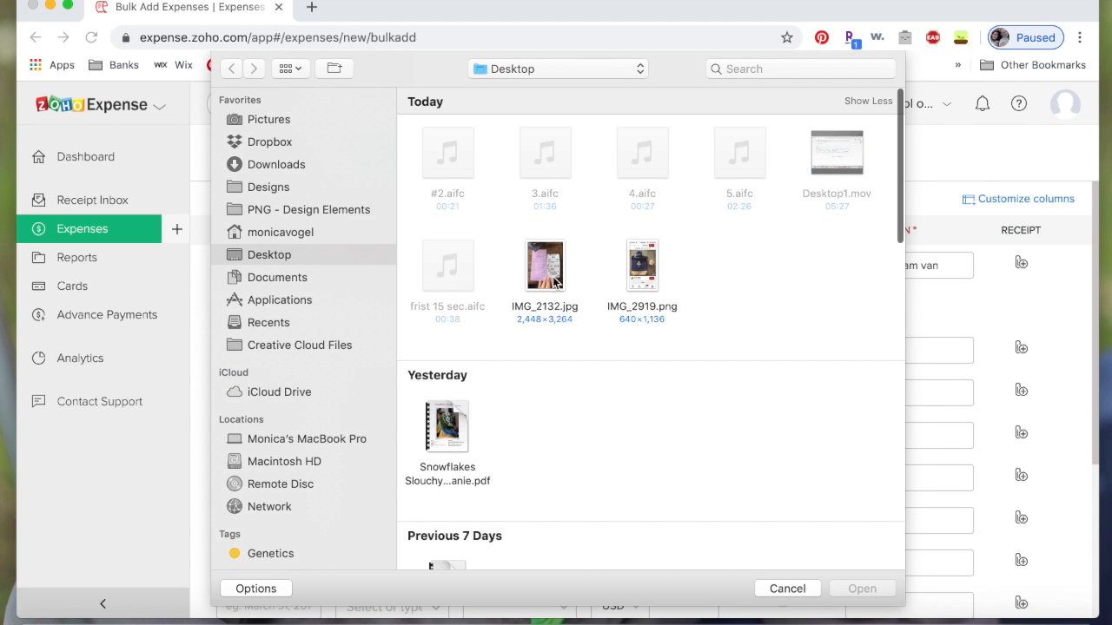
left_click(545, 269)
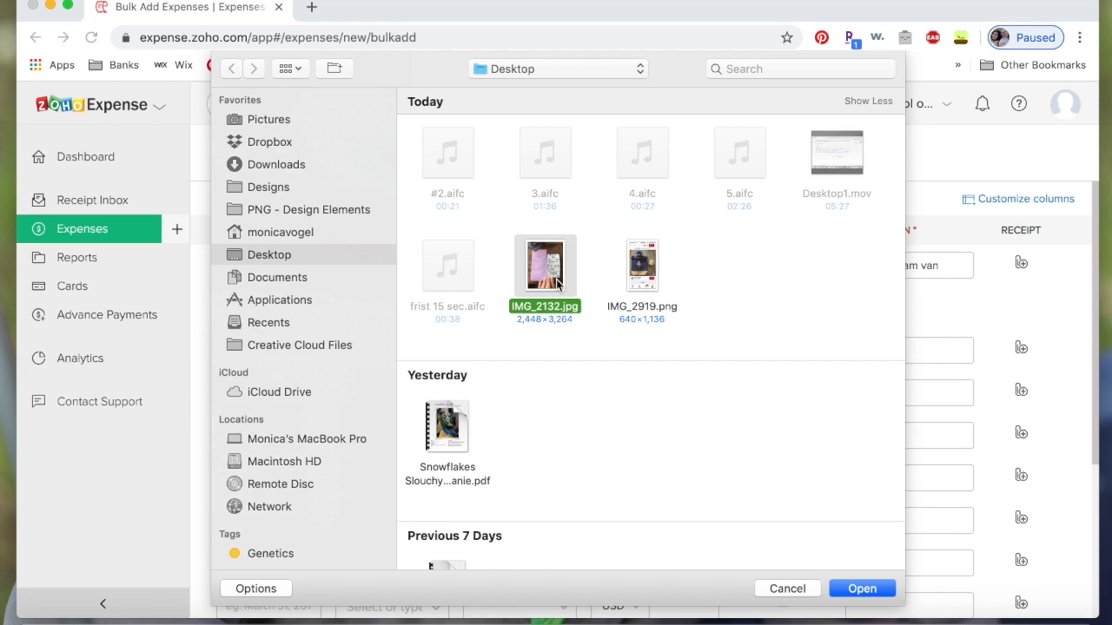
double_click(558, 283)
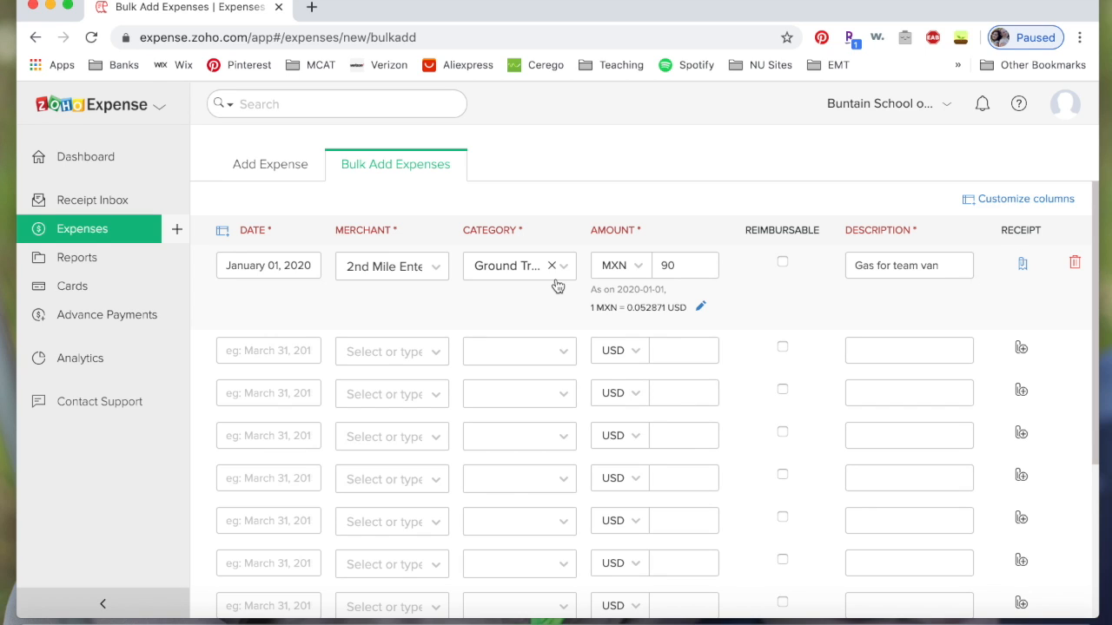
- Look over the remaining empty bulk rows and the options for adding more expenses and saving
left_click(258, 371)
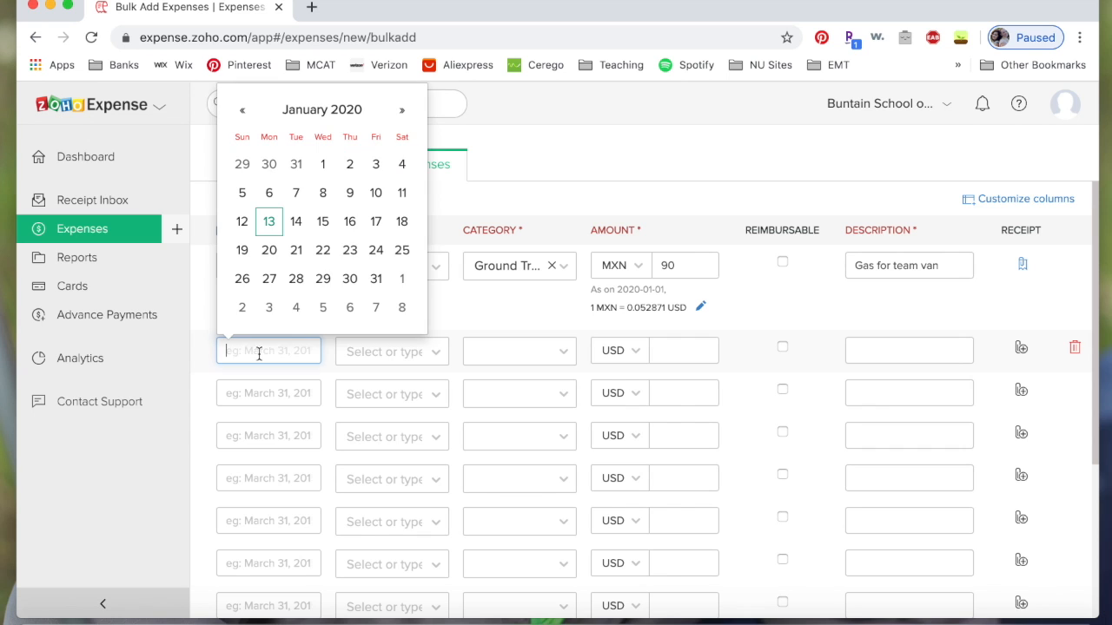
left_click(809, 339)
scroll(810, 339, "down", 3)
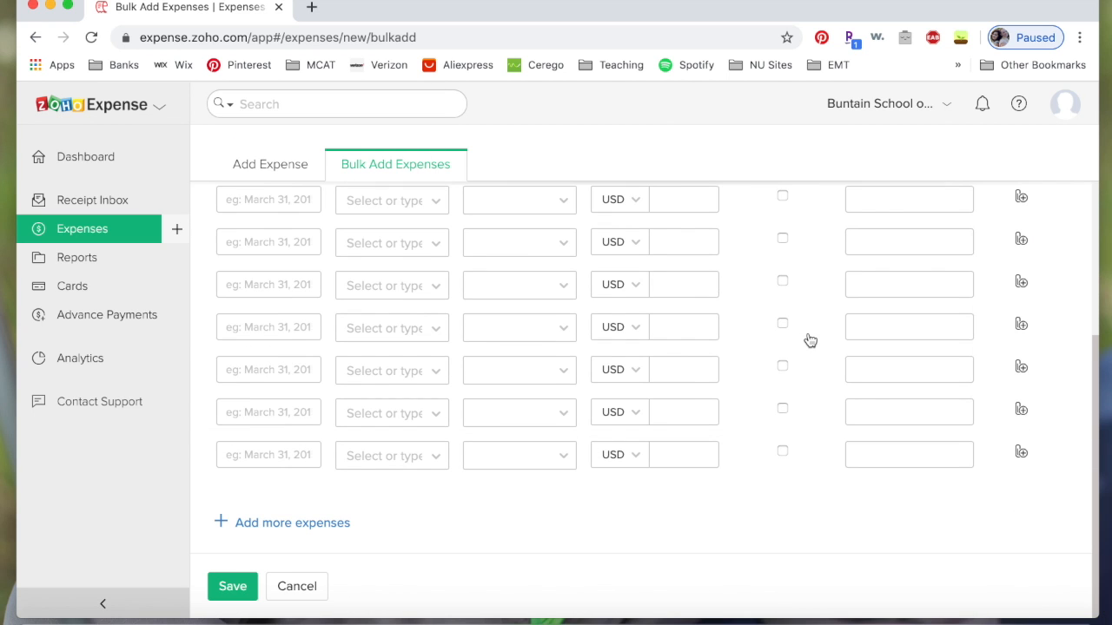
scroll(339, 315, "up", 3)
scroll(338, 313, "down", 3)
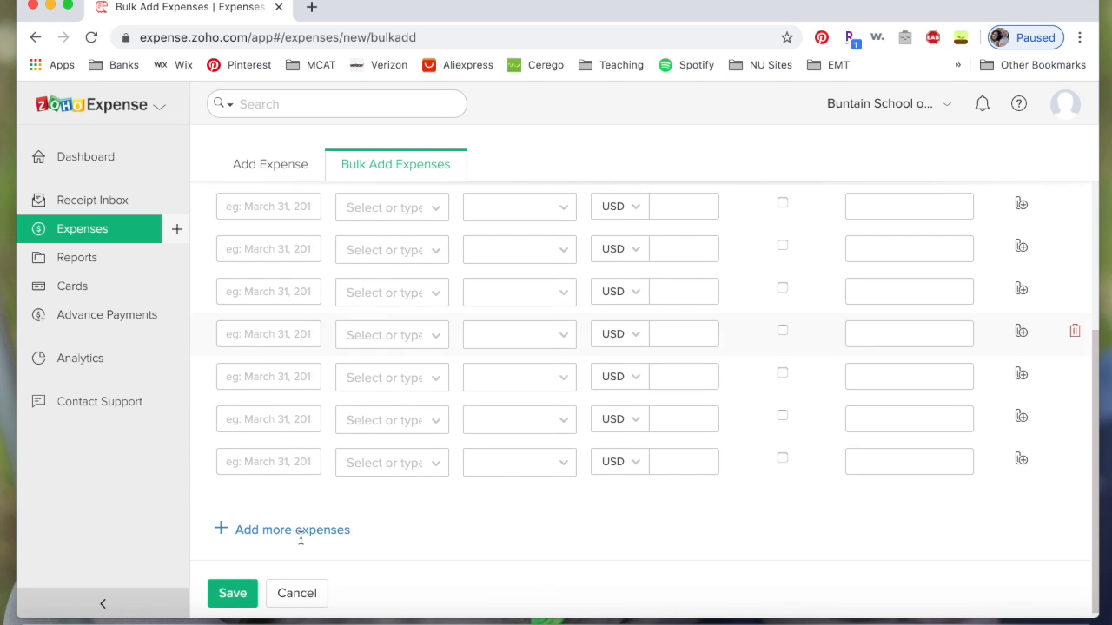
scroll(228, 599, "up", 3)
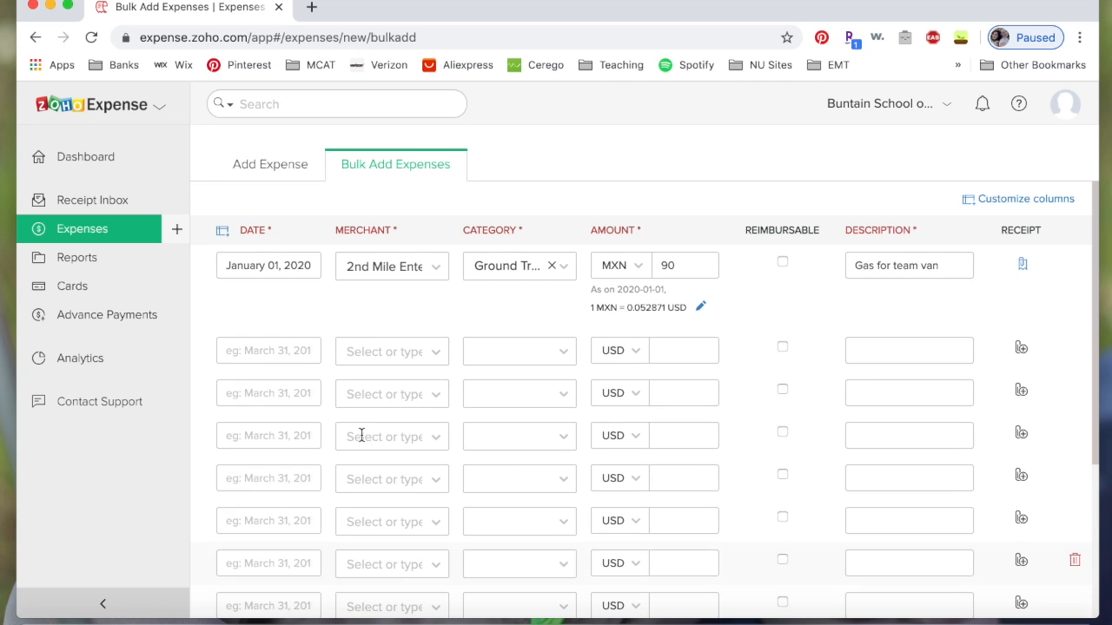
- In the second bulk row, set the date to January 22, 2020, the merchant to 7-Eleven and the category to Gifts/Honorarium
left_click(308, 350)
left_click(322, 251)
left_click(391, 350)
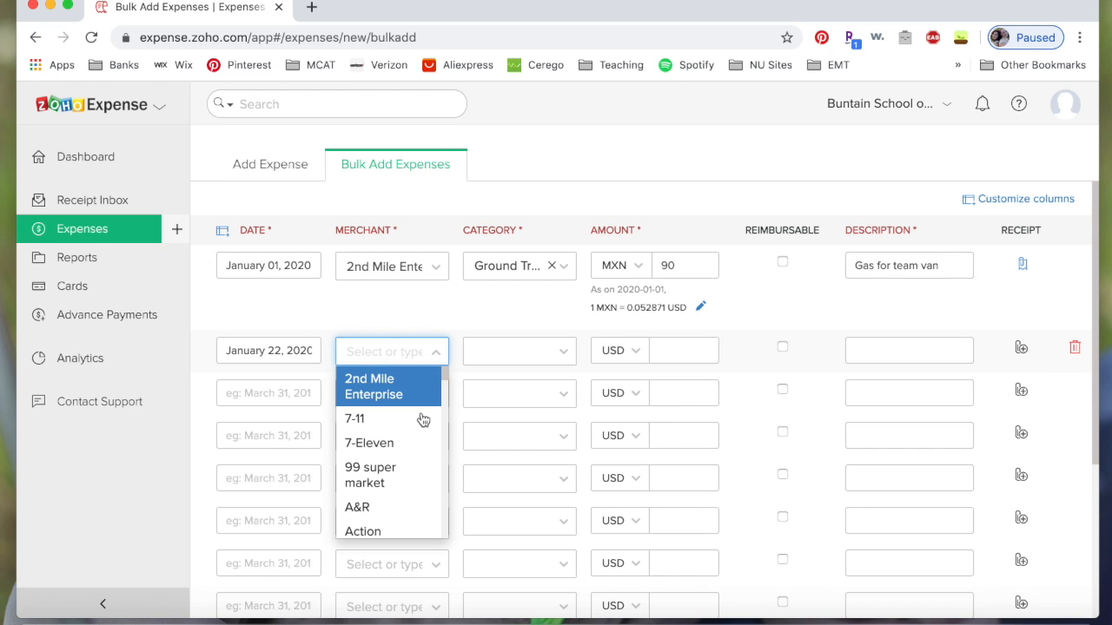
left_click(418, 444)
left_click(536, 346)
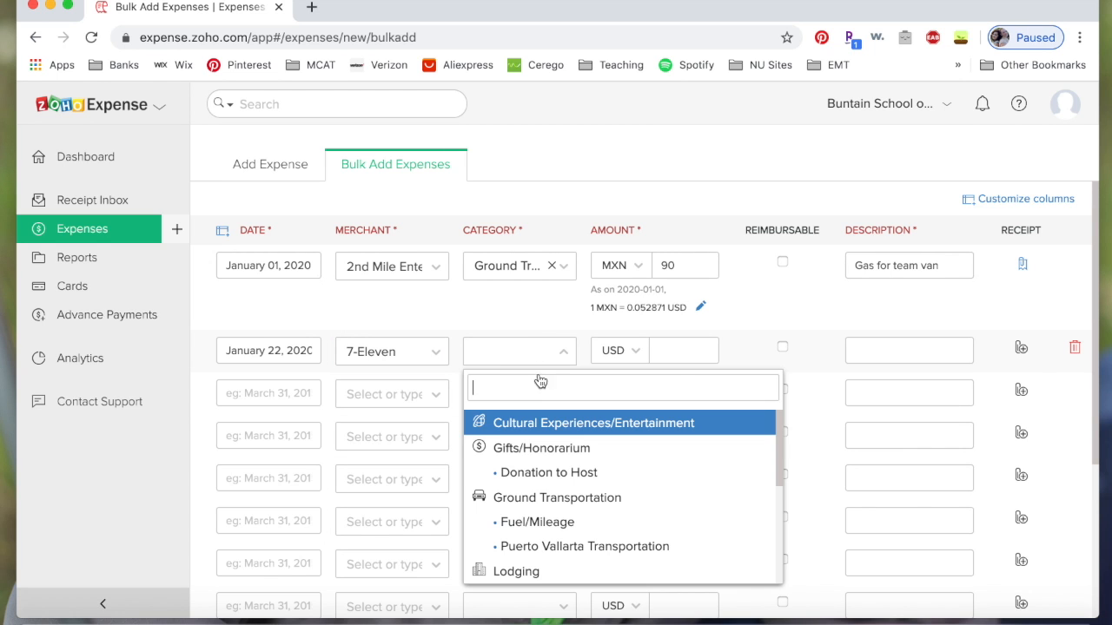
left_click(553, 449)
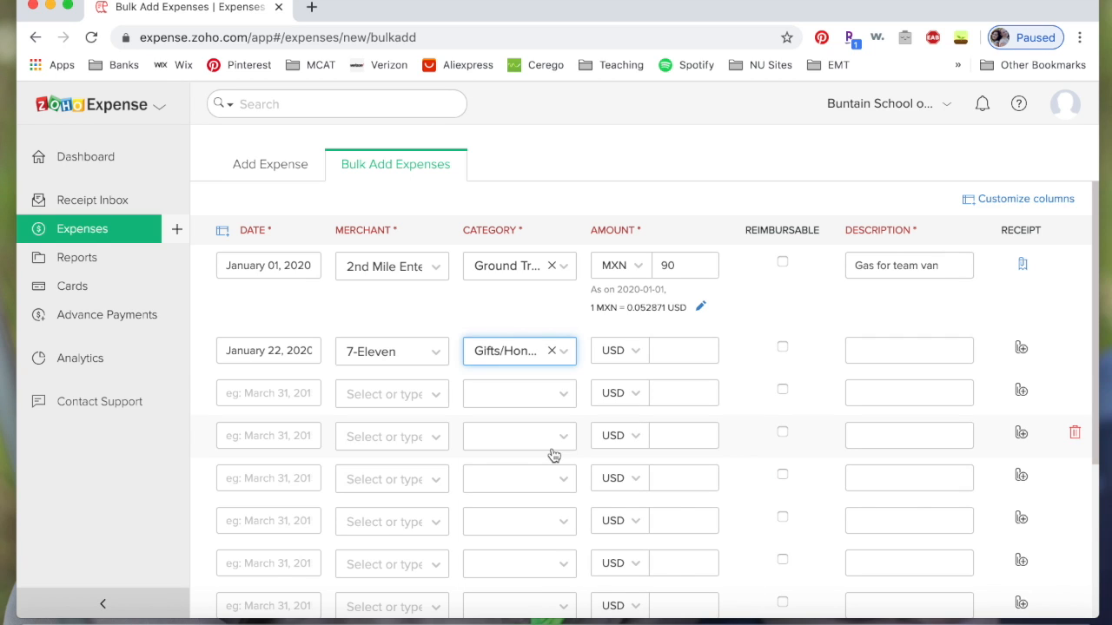
- Set the second row's amount to 8 USD and its description to "snacks for team"
left_click(682, 345)
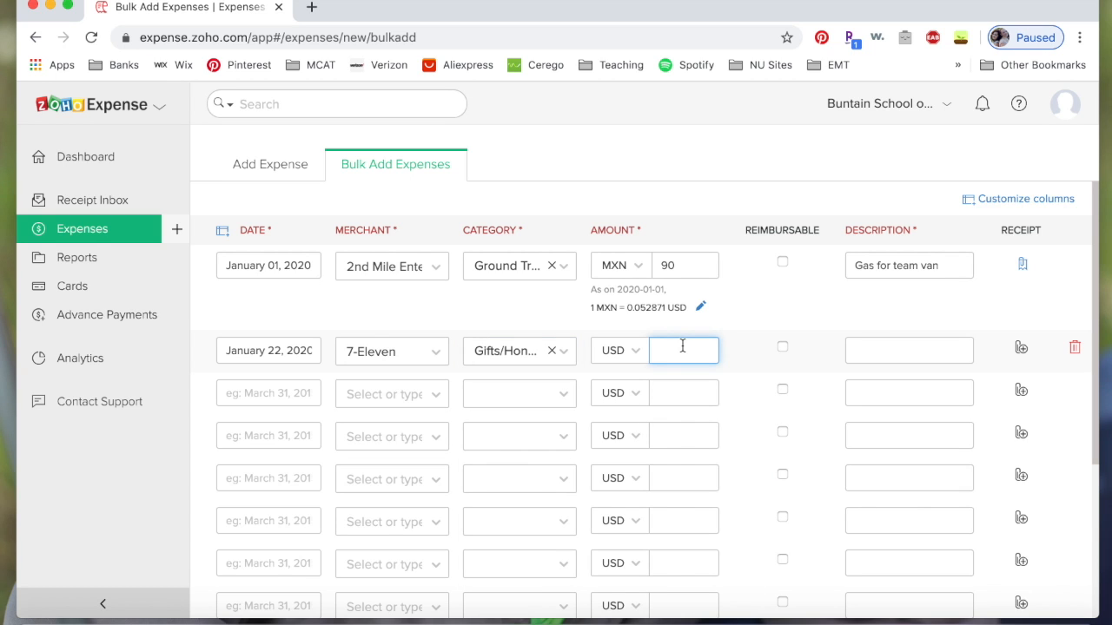
key("Tab")
key("Tab")
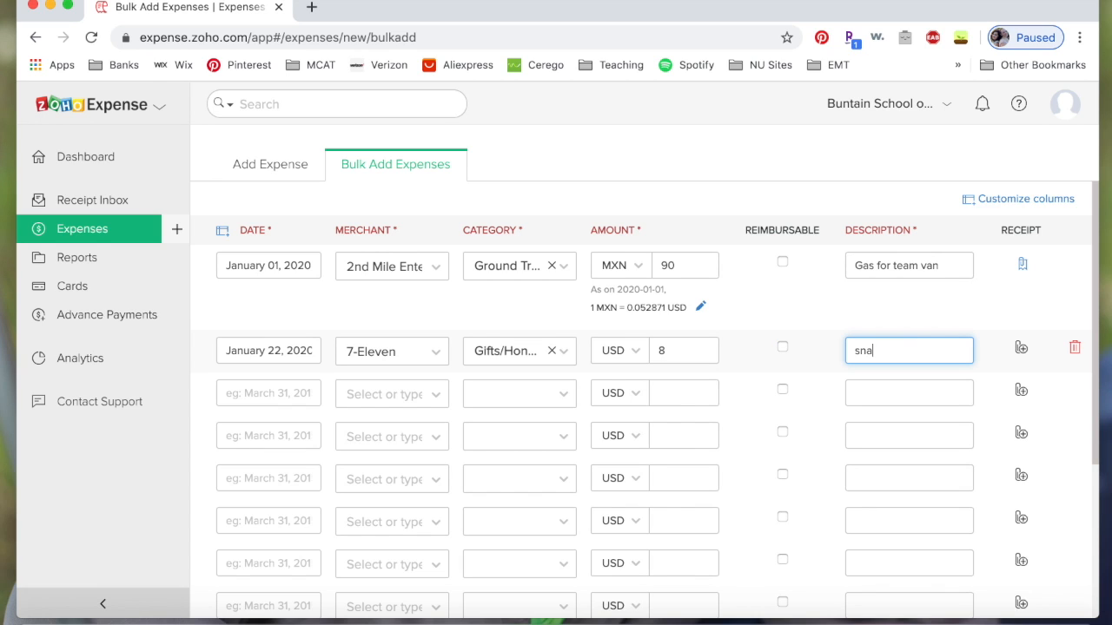
type("snacks for team")
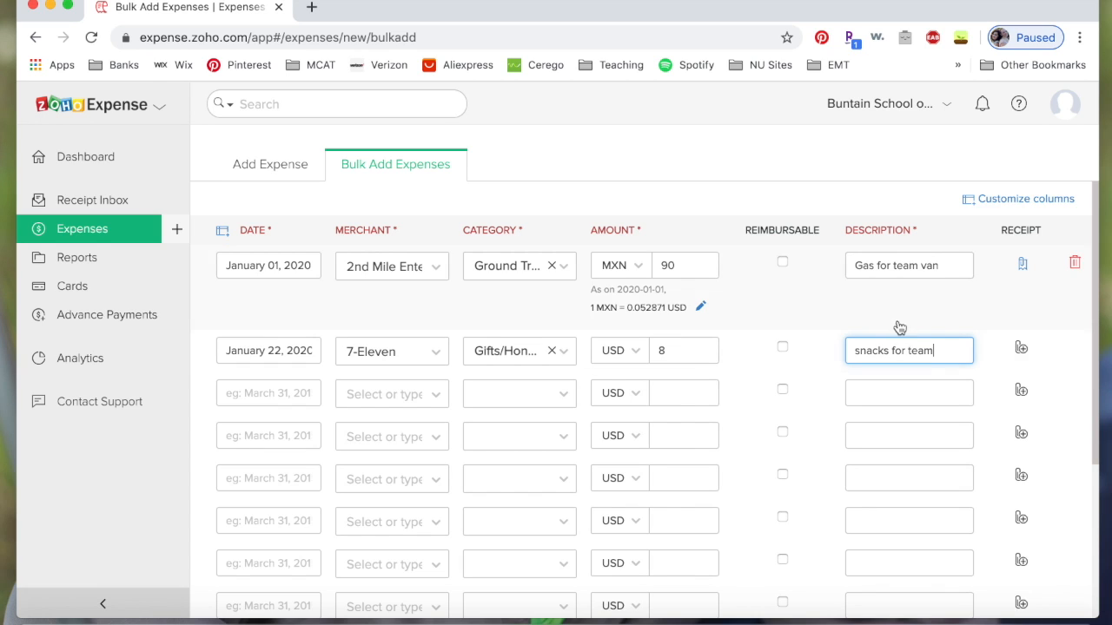
- Attach IMG_2919.png from the computer to the second expense row and save the bulk expenses
left_click(1020, 347)
left_click(999, 379)
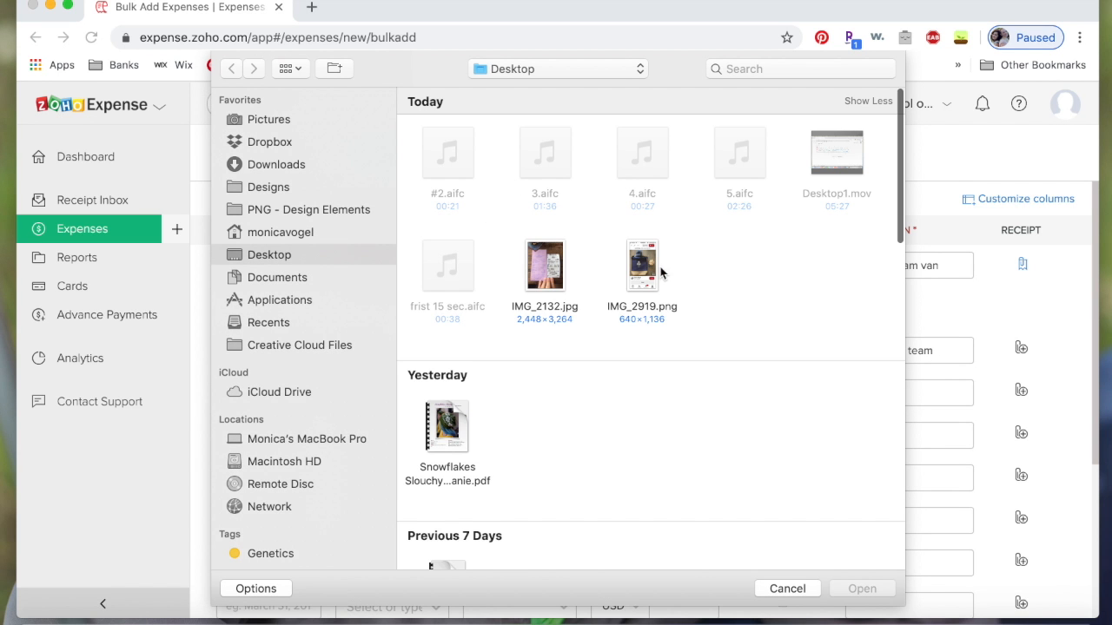
double_click(647, 271)
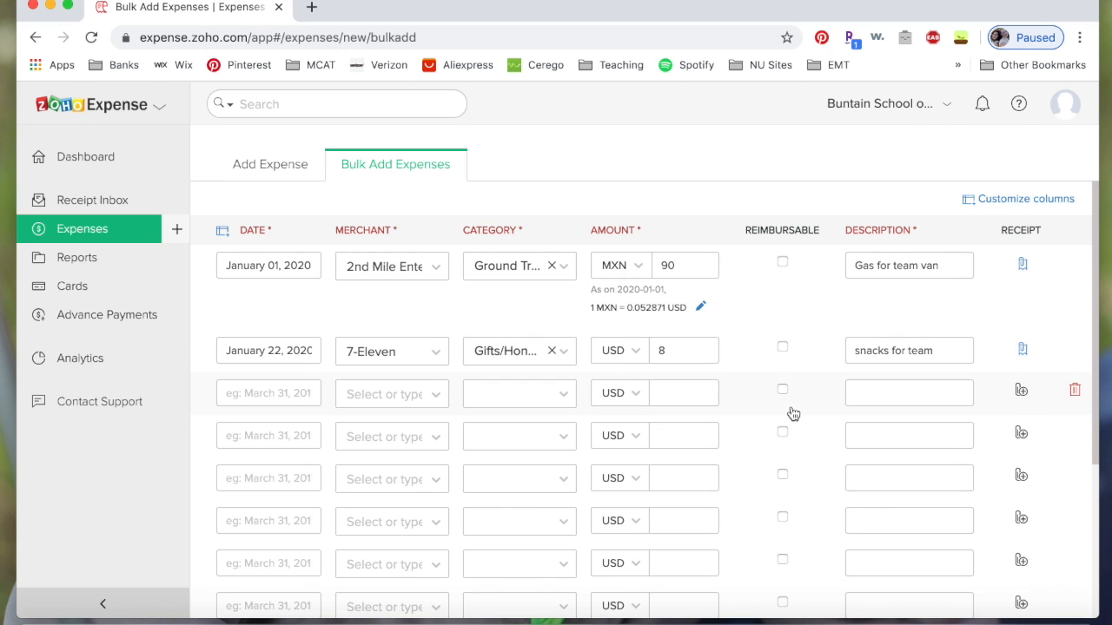
scroll(789, 411, "down", 5)
left_click(241, 587)
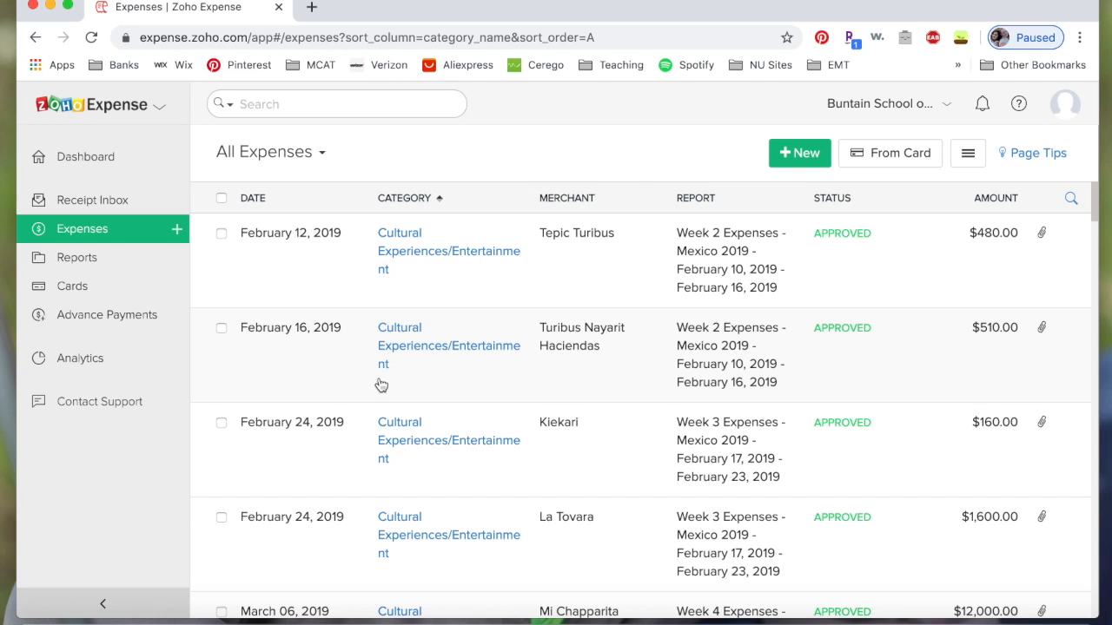
- Open the list of all reports and look through the Mexico 2020 expense reports
left_click(111, 263)
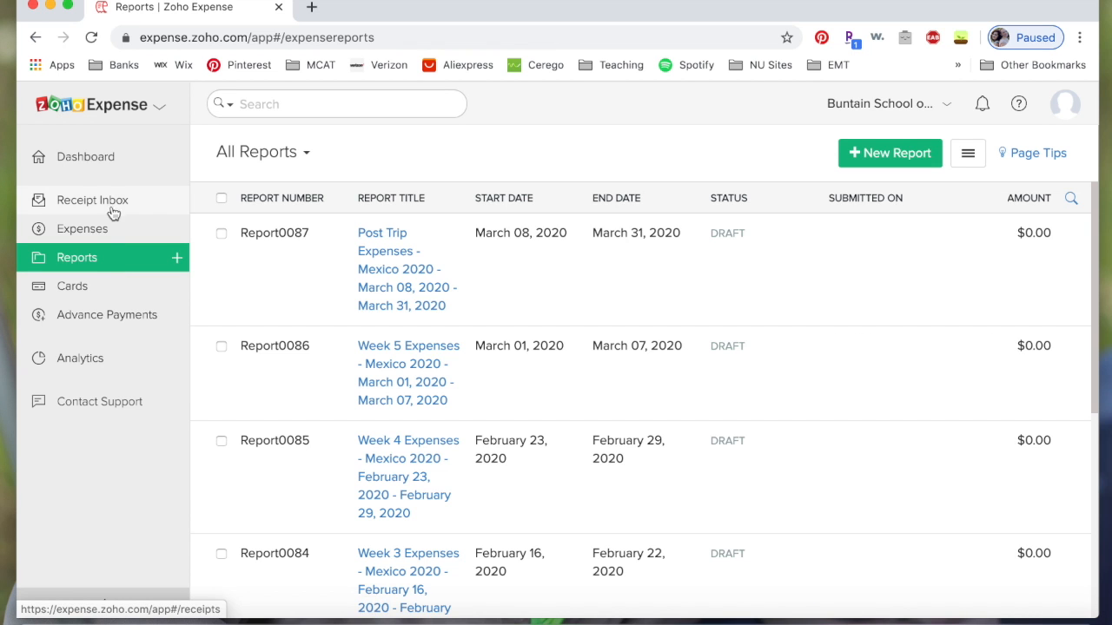
scroll(344, 255, "down", 10)
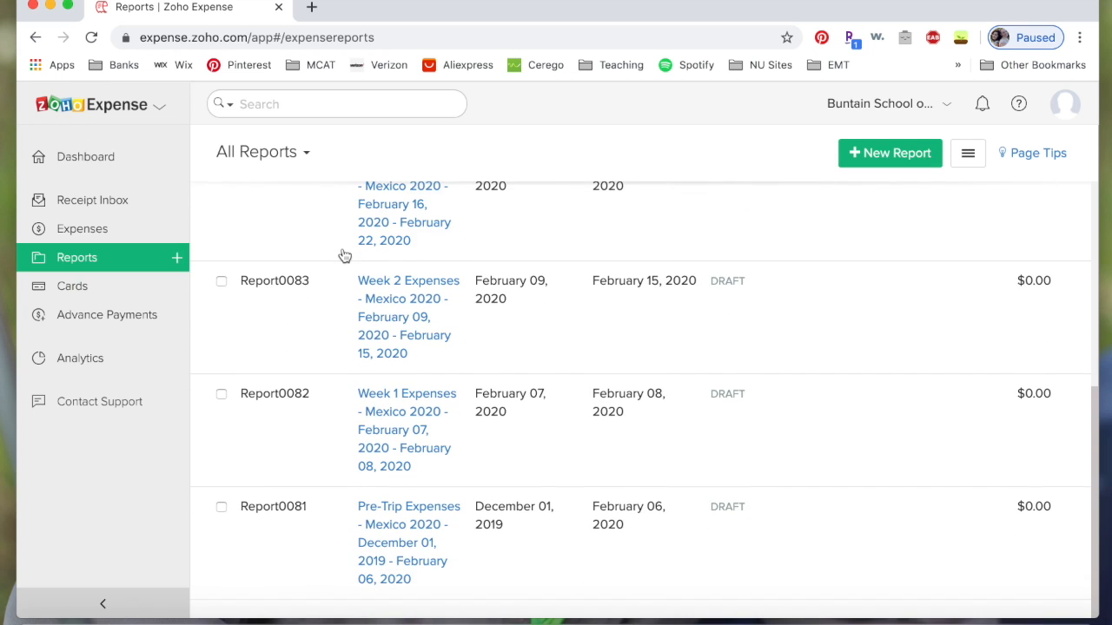
scroll(344, 255, "up", 4)
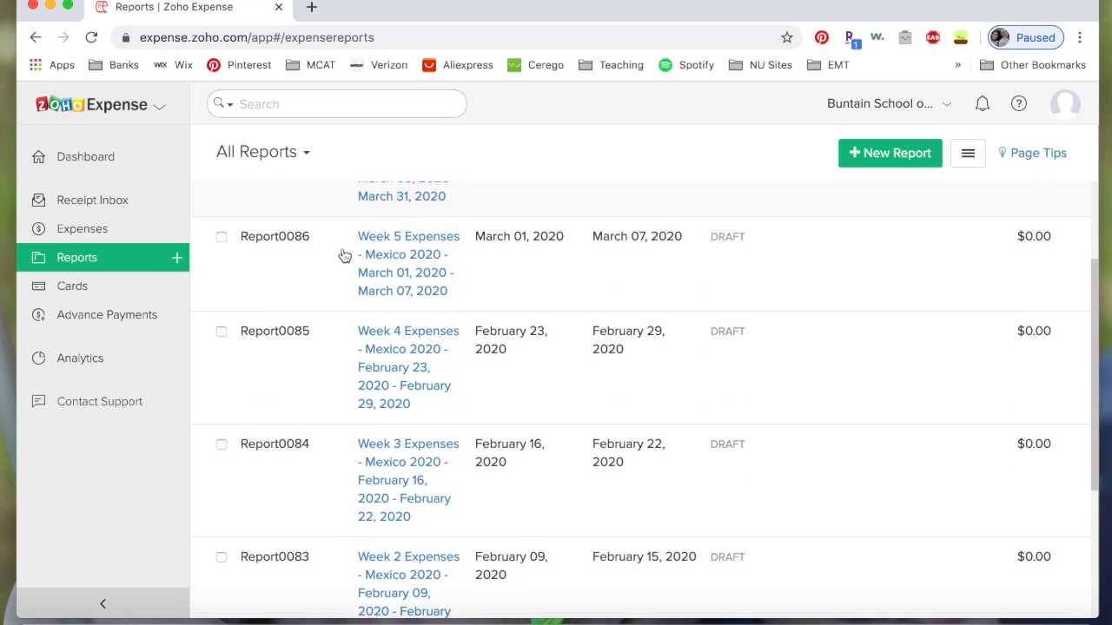
- Add the unreported $8.00 Gifts/Honorarium and $90.00 Ground Transportation receipts to the Week 1 Expenses - Mexico 2020 report
left_click(132, 212)
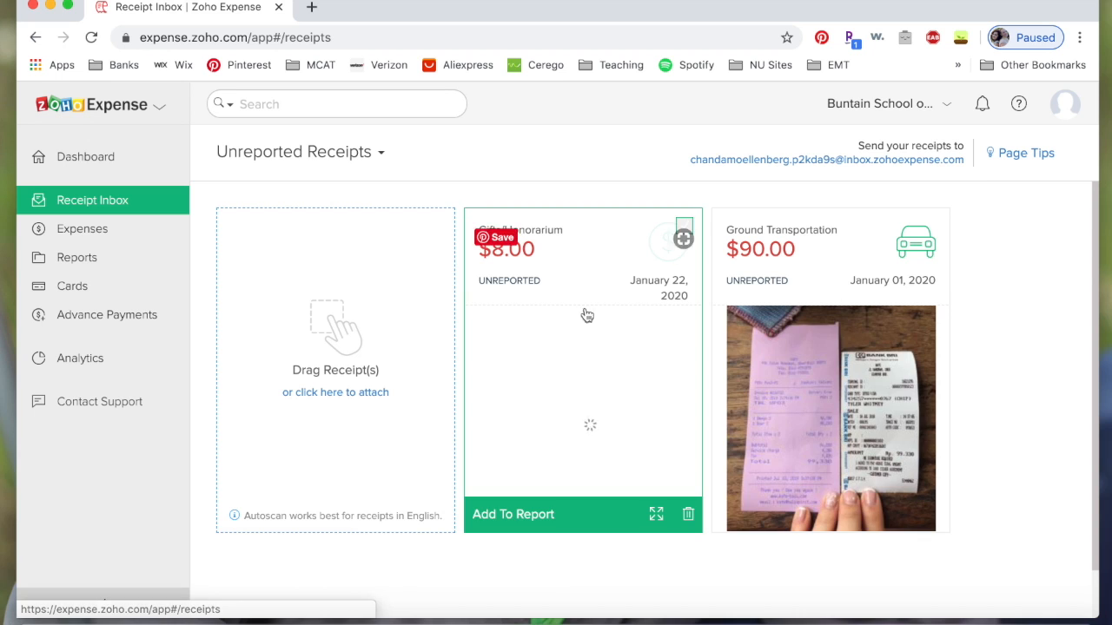
left_click(684, 225)
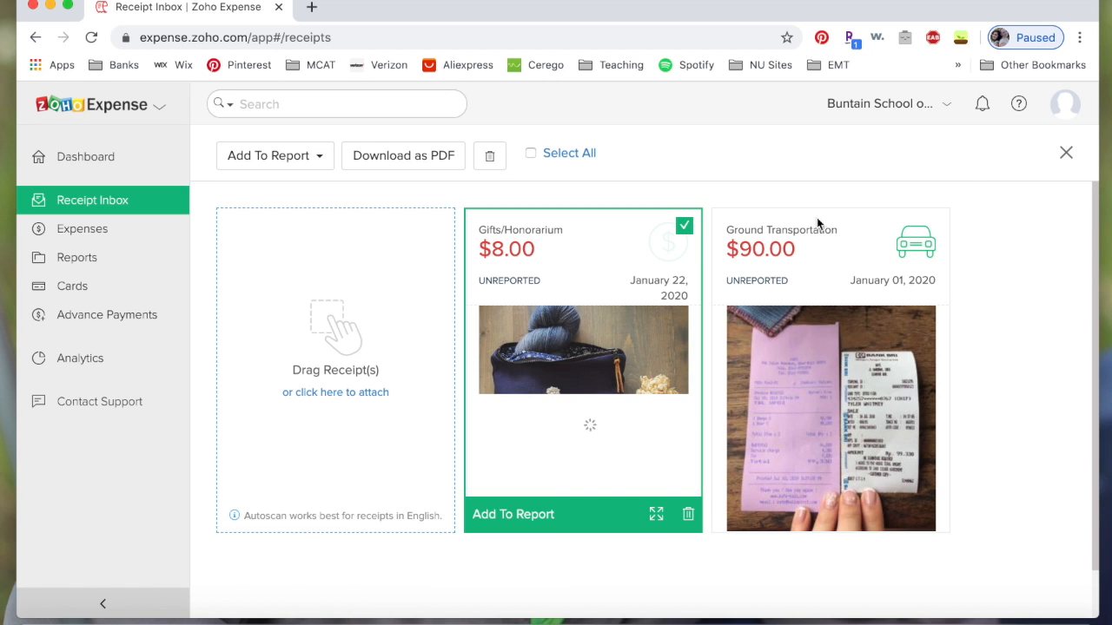
left_click(931, 228)
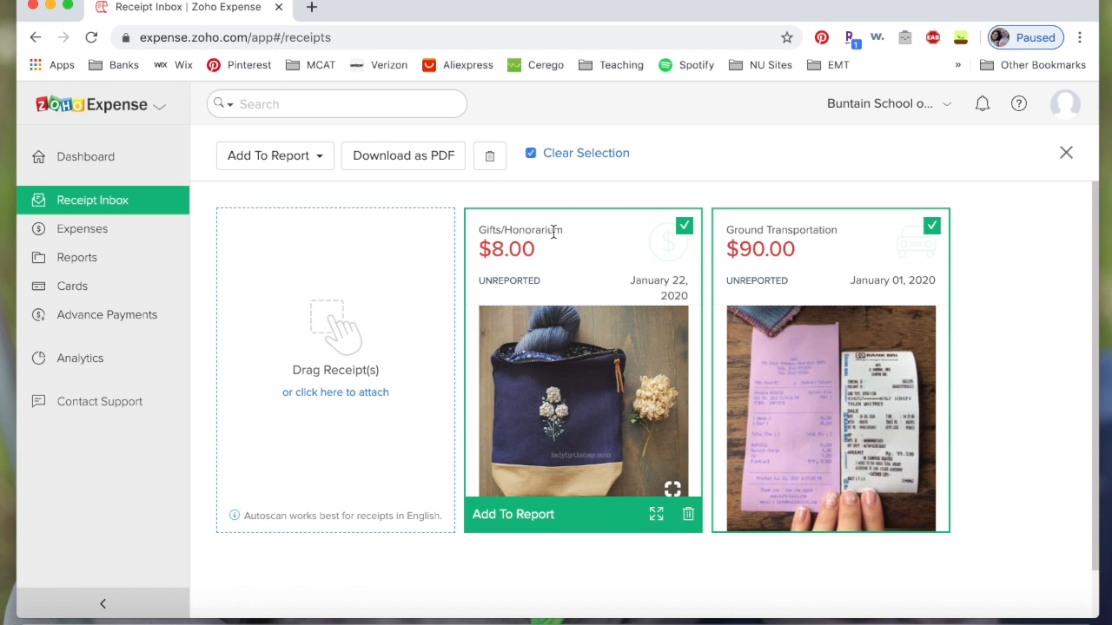
left_click(289, 160)
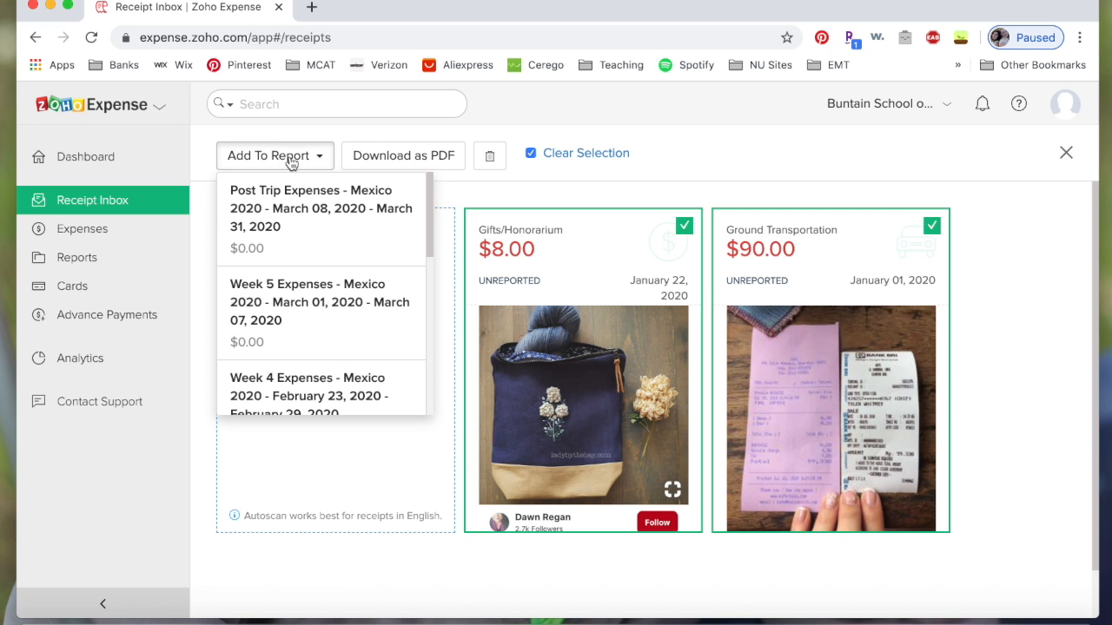
scroll(314, 235, "down", 5)
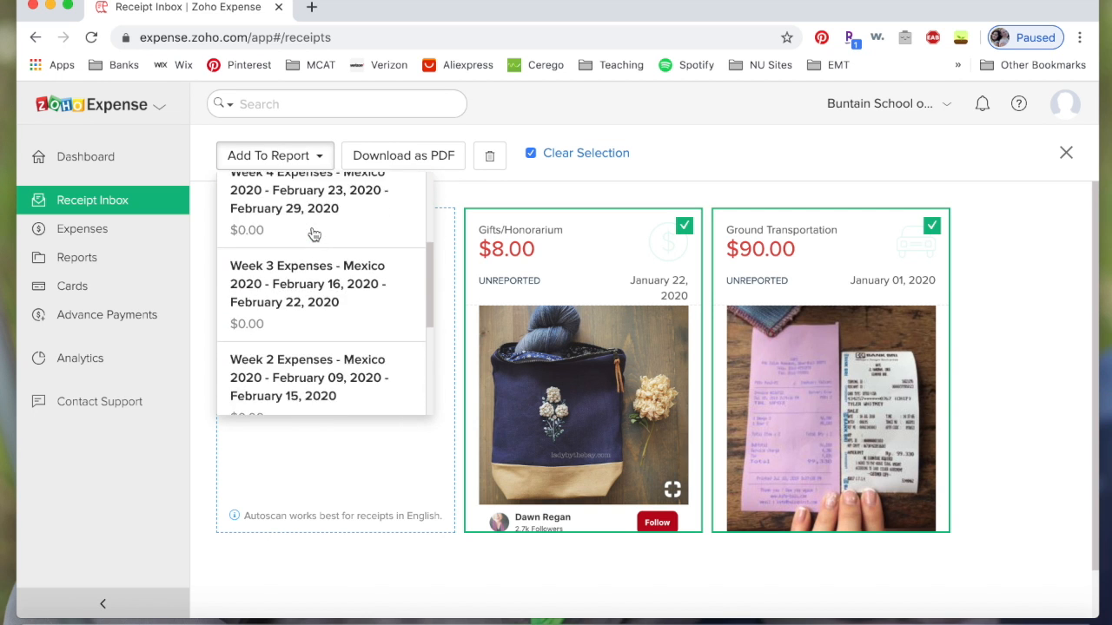
scroll(314, 234, "down", 3)
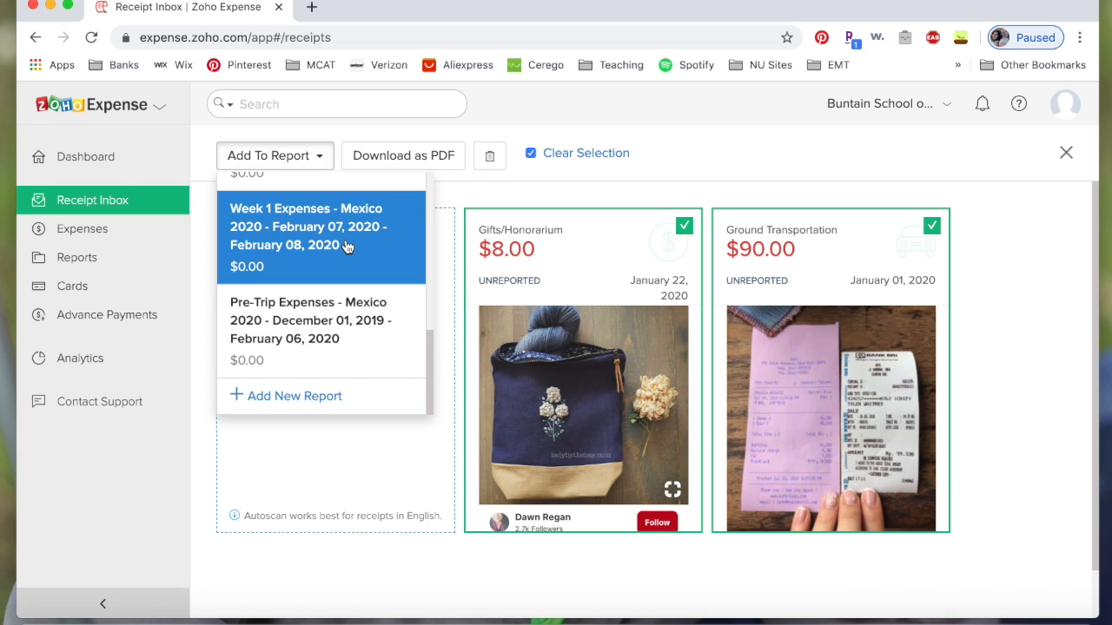
left_click(346, 247)
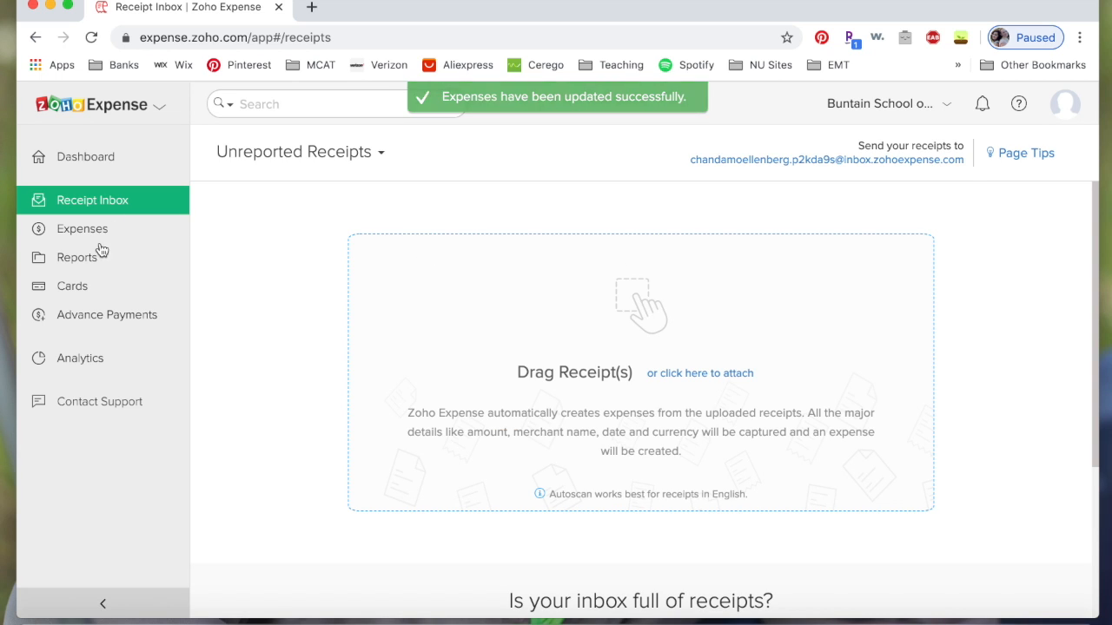
- Open the Week 1 Expenses - Policy Template report from the list of reports and review its expenses, totals and history
left_click(105, 270)
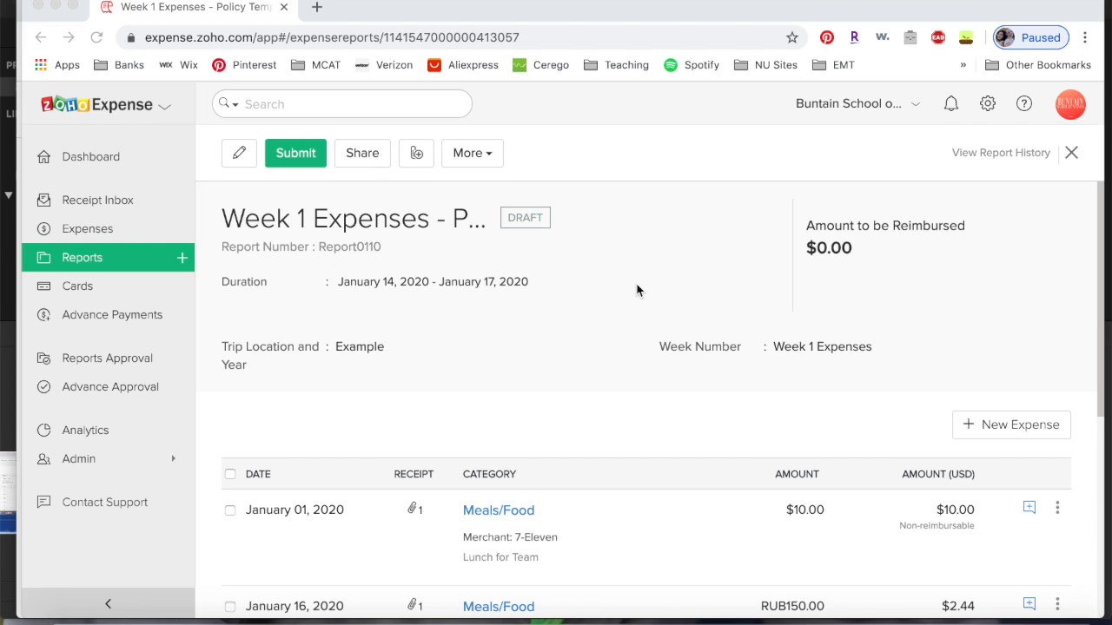
left_click(70, 158)
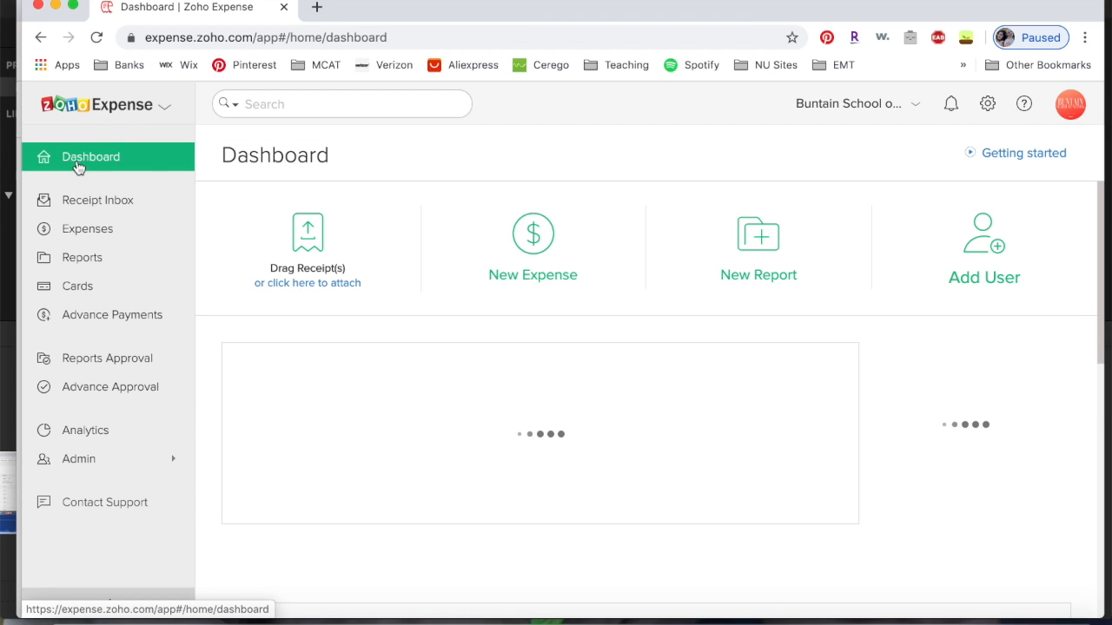
left_click(90, 260)
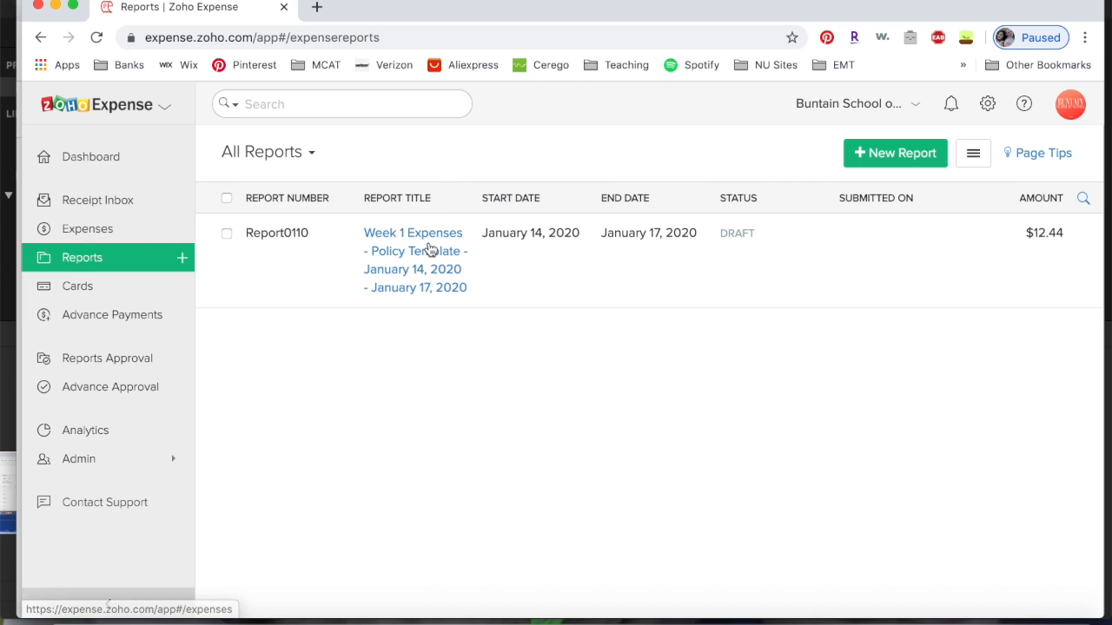
left_click(429, 248)
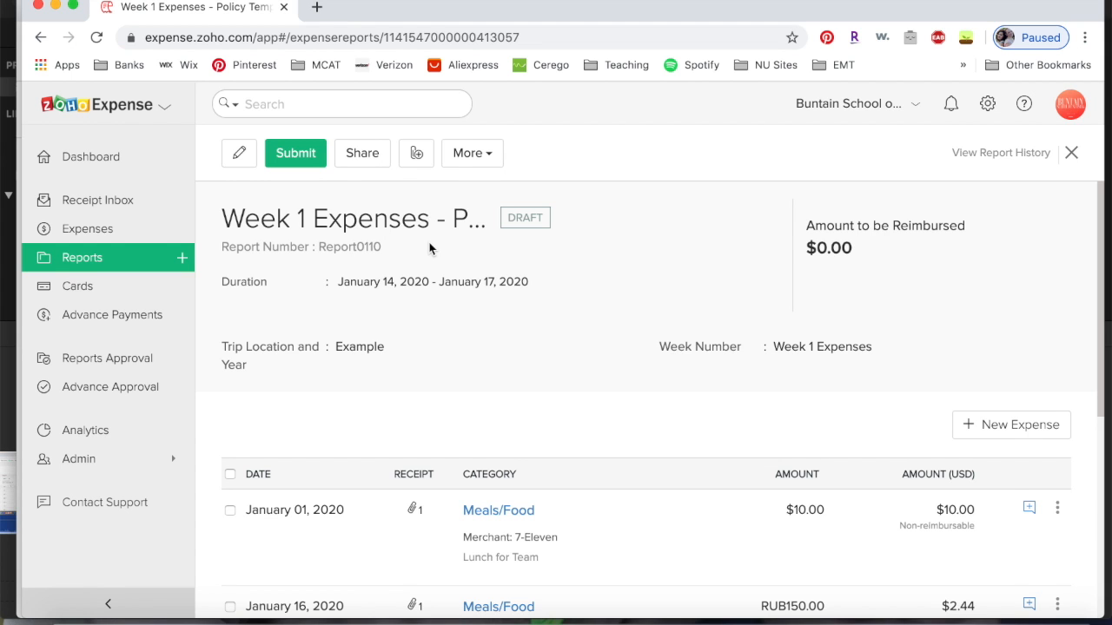
scroll(415, 431, "down", 5)
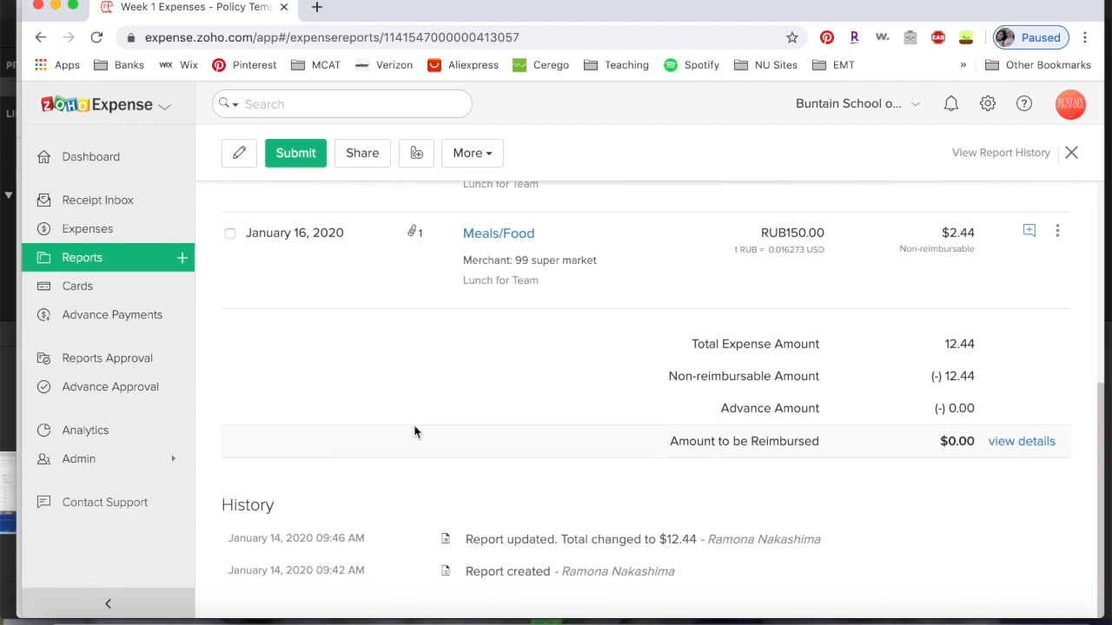
scroll(415, 431, "up", 2)
scroll(415, 432, "up", 3)
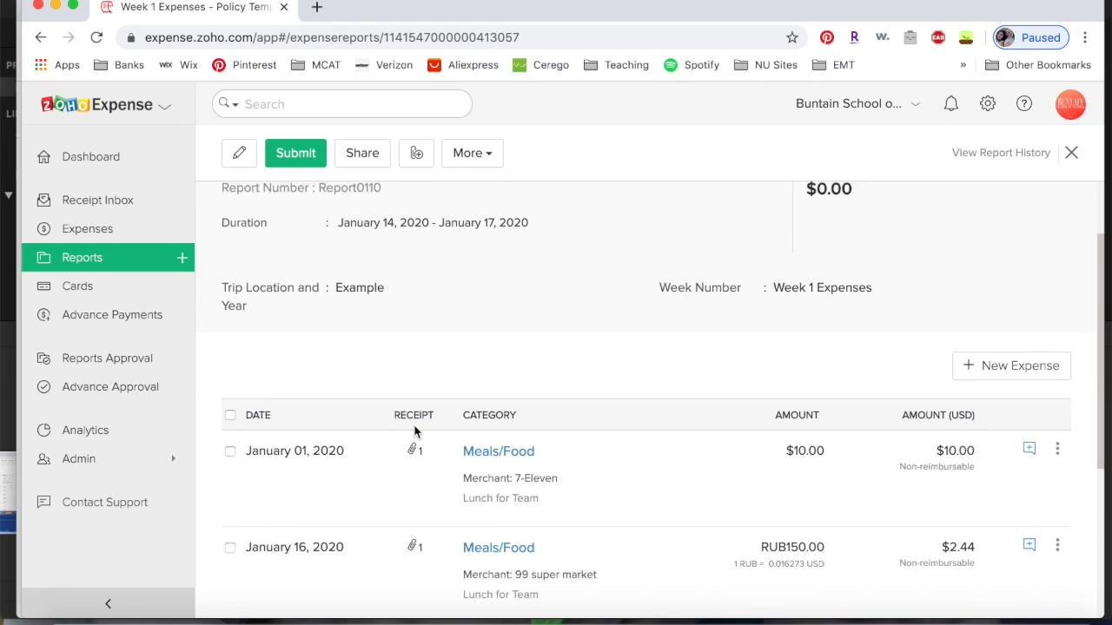
- Submit the Week 1 Expenses - Policy Template report for approval, choosing the first listed approver, and look over the submitted report
left_click(313, 161)
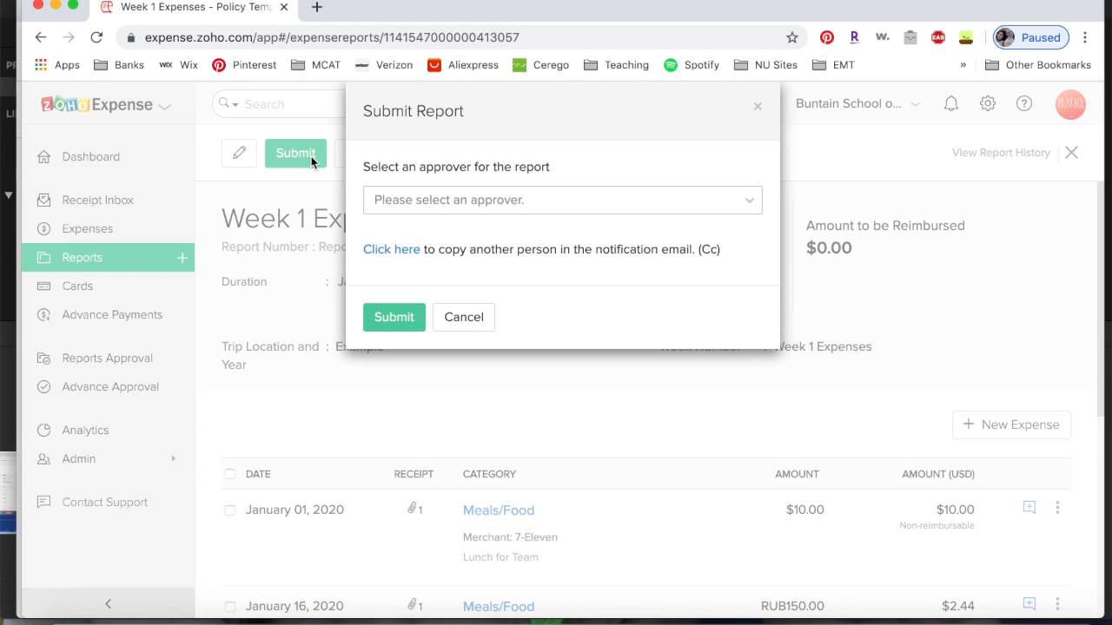
left_click(435, 201)
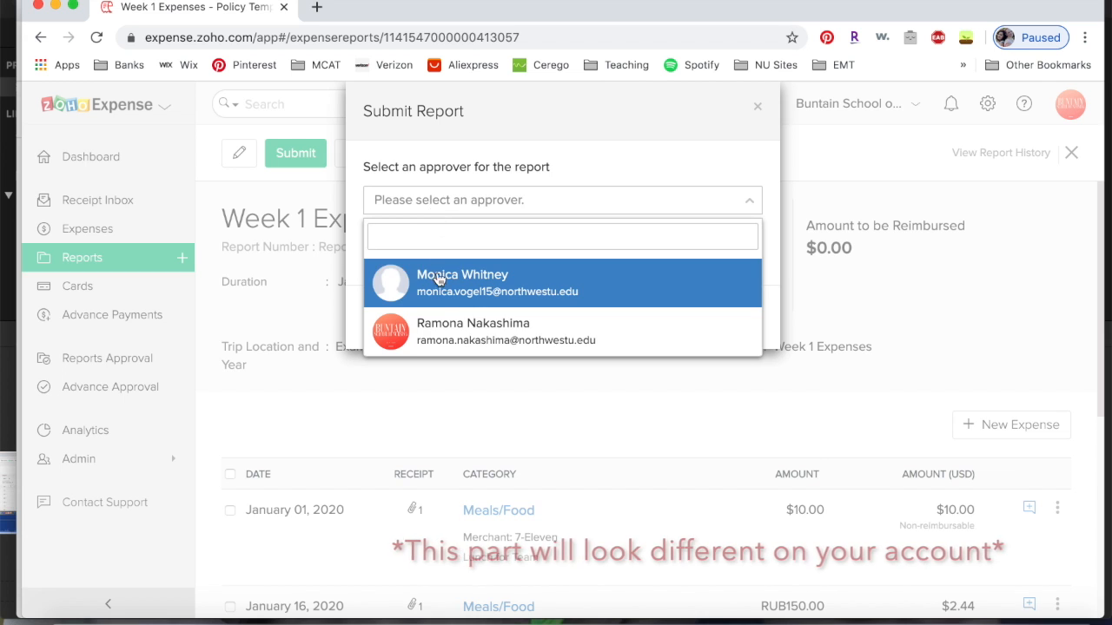
left_click(460, 331)
left_click(484, 210)
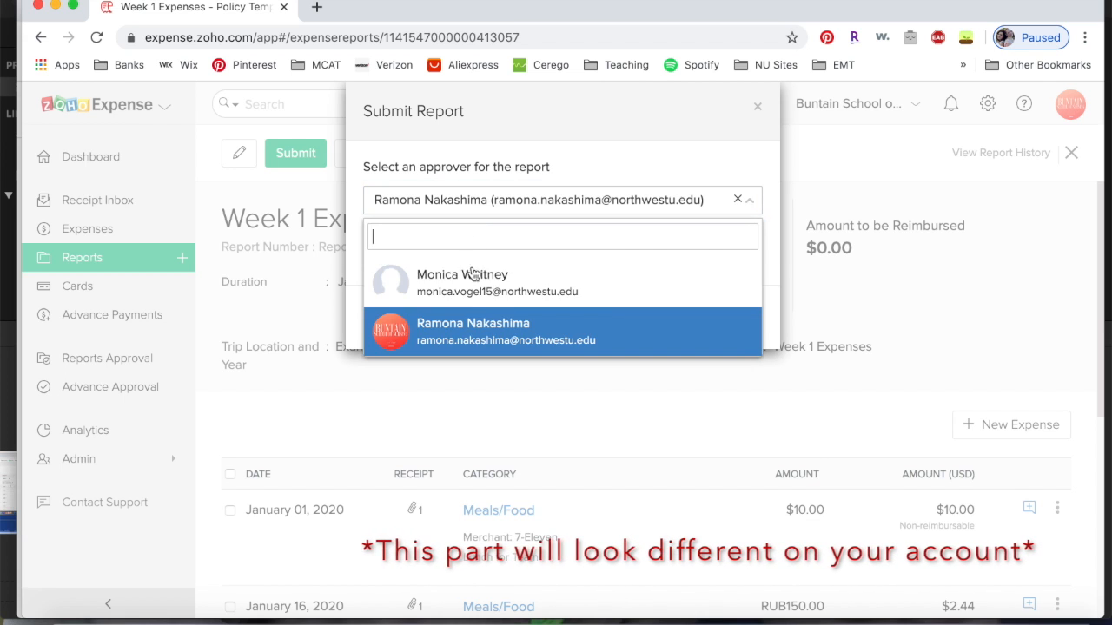
left_click(472, 276)
left_click(404, 318)
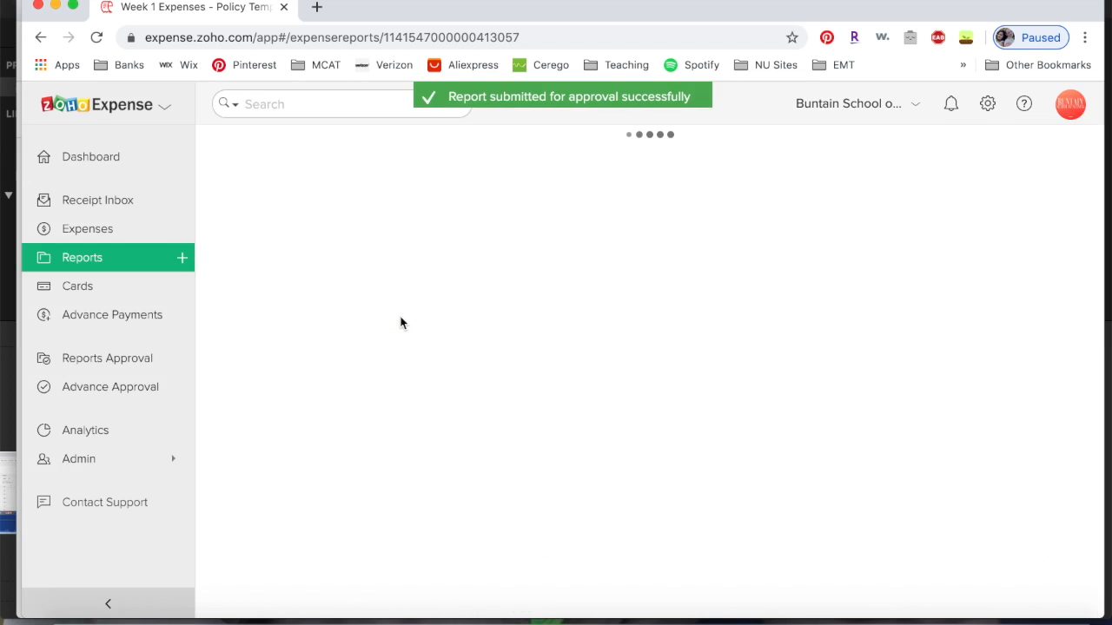
scroll(400, 324, "down", 5)
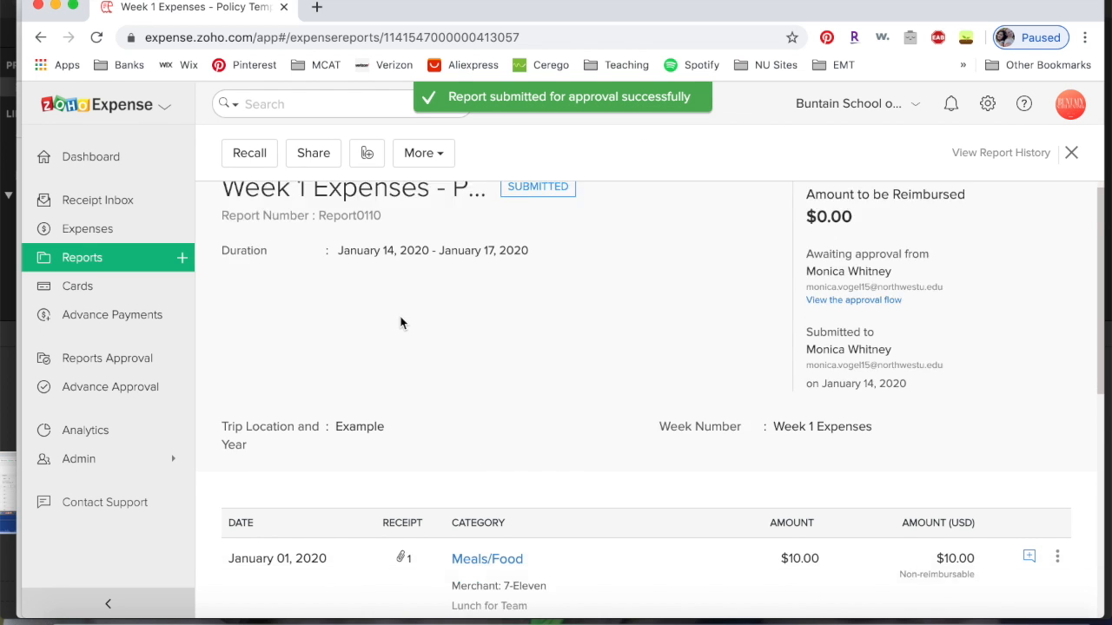
scroll(400, 323, "up", 2)
scroll(400, 323, "up", 4)
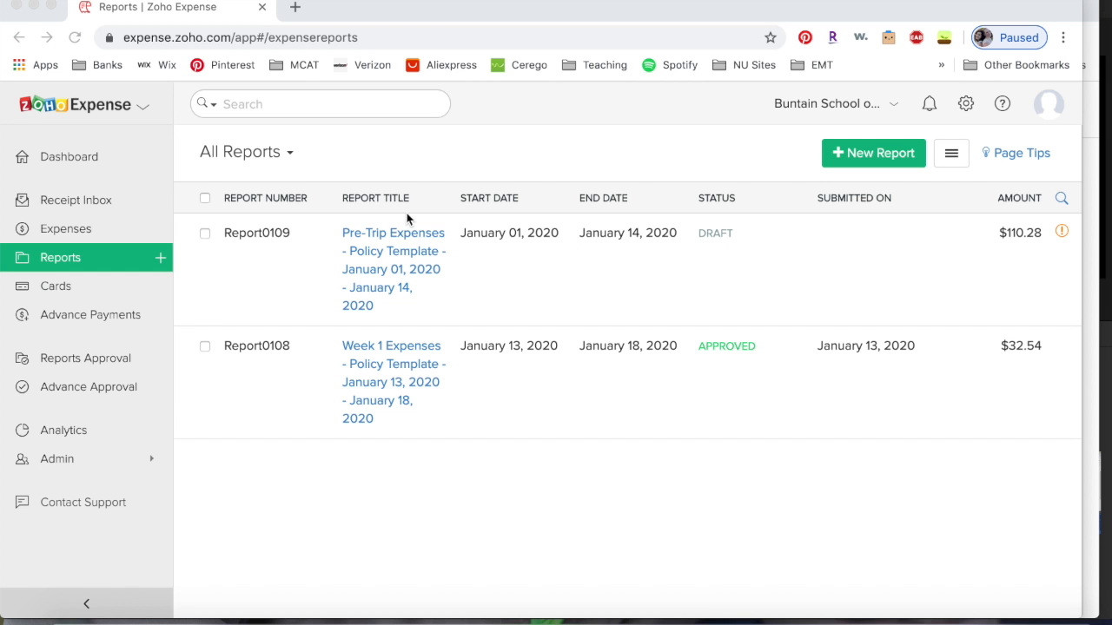
- Open the Pre-Trip Expenses - Policy Template report and examine the policy violation on the Costco Wholesale "Groceries for team" expense
left_click(392, 251)
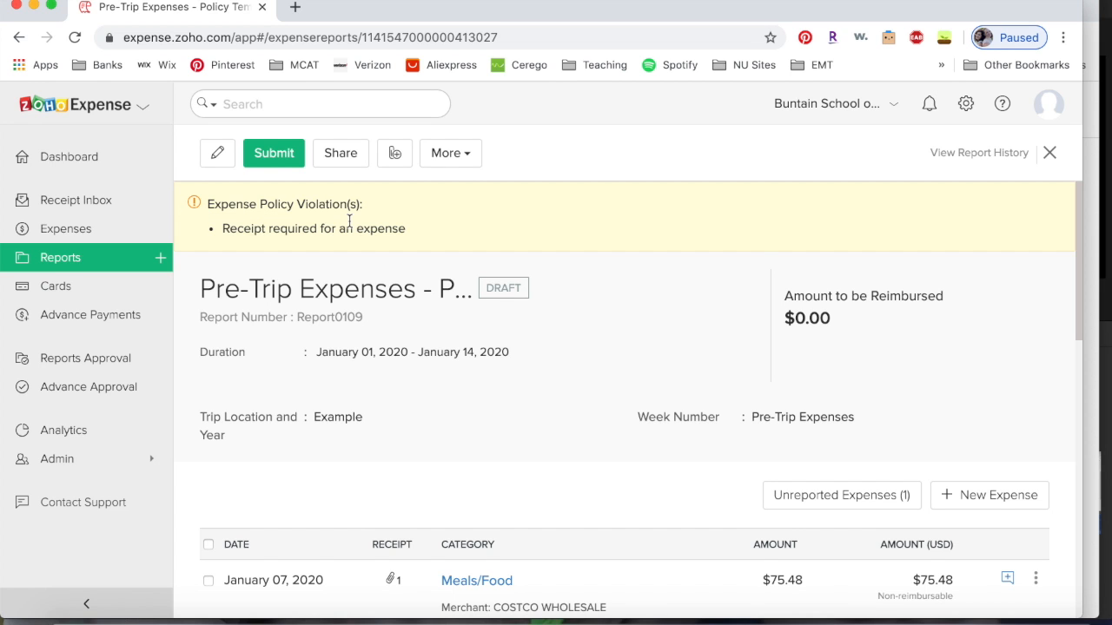
scroll(349, 222, "down", 5)
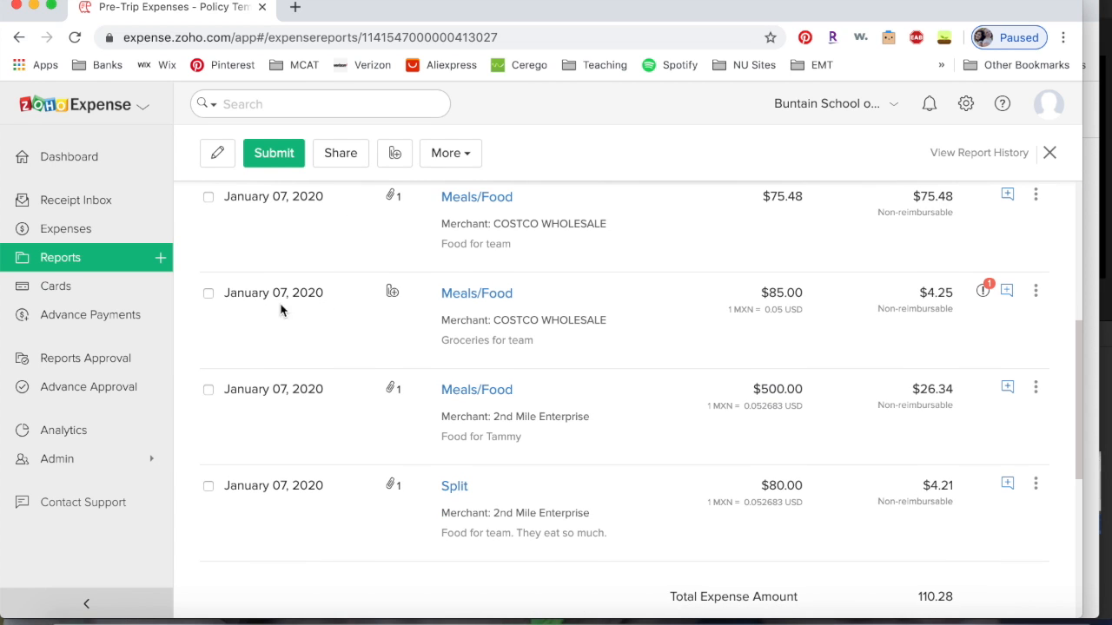
left_click(985, 296)
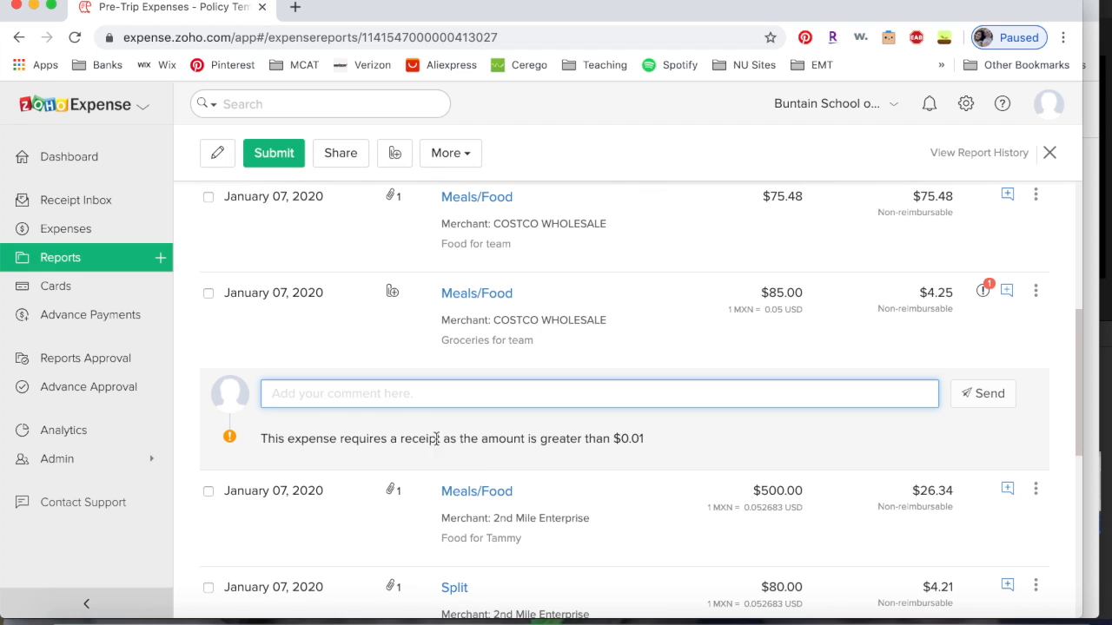
left_click(1006, 294)
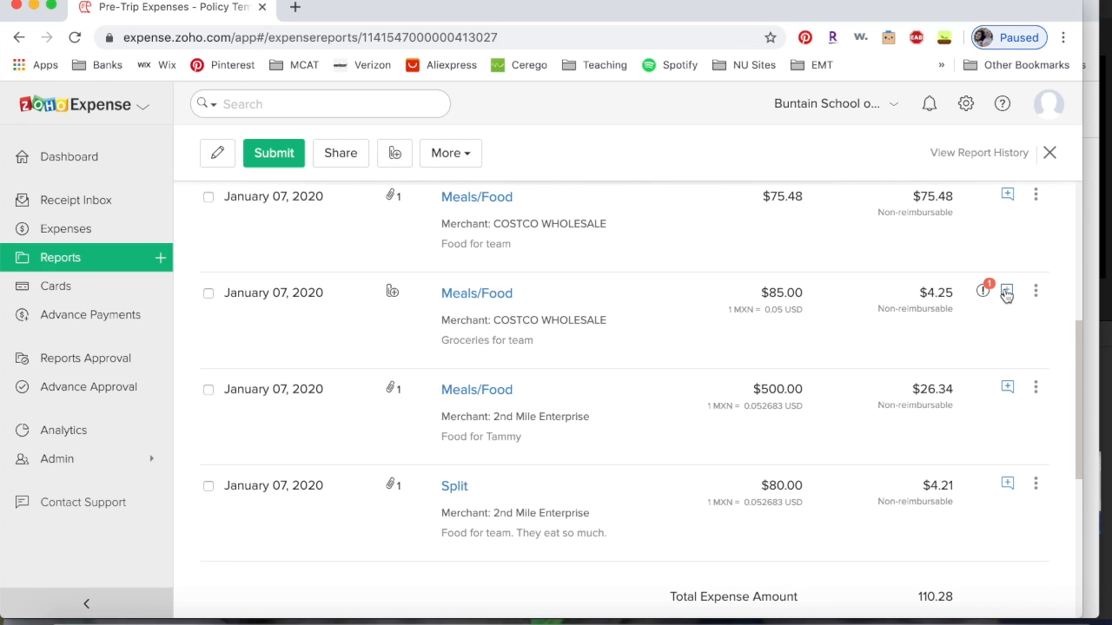
left_click(1005, 293)
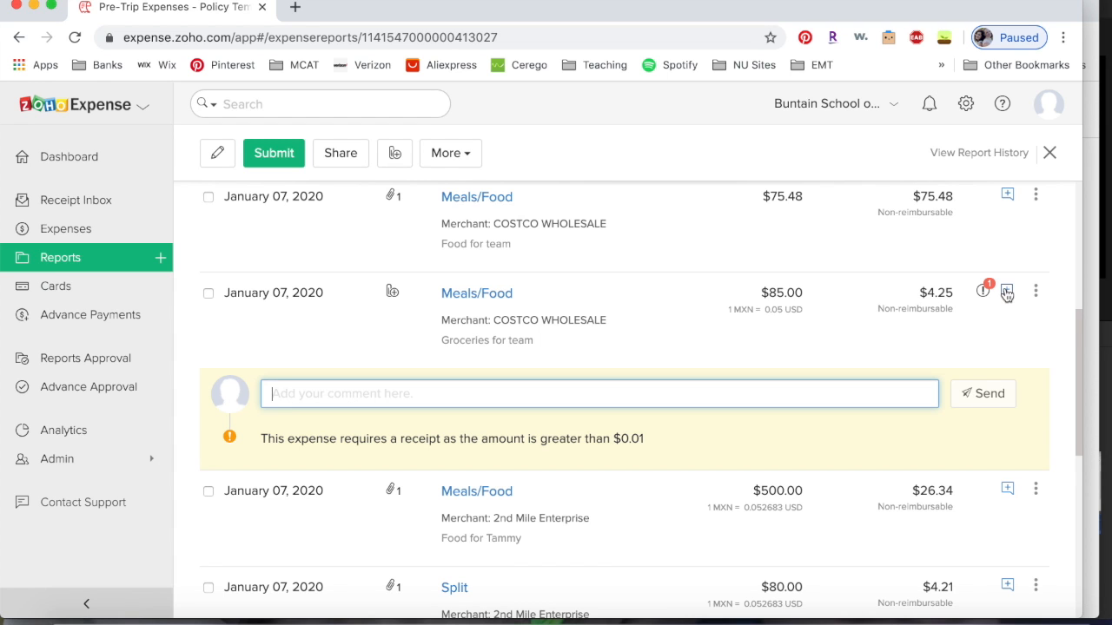
left_click(984, 292)
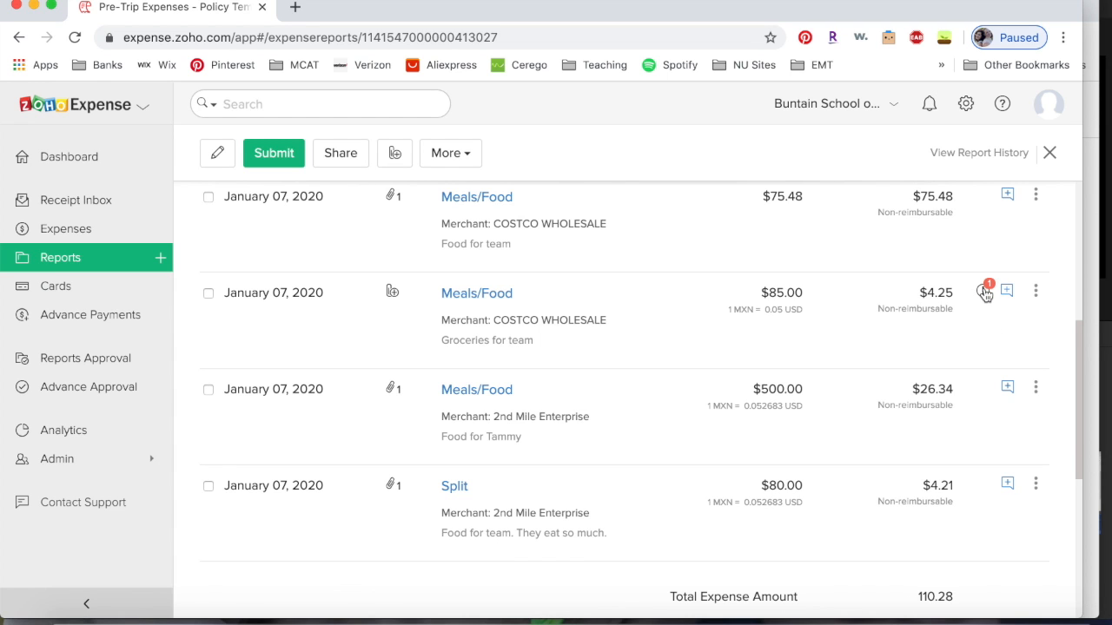
- Attach a receipt file from the computer's Desktop to the Costco Wholesale "Groceries for team" expense and check the expense list
left_click(393, 292)
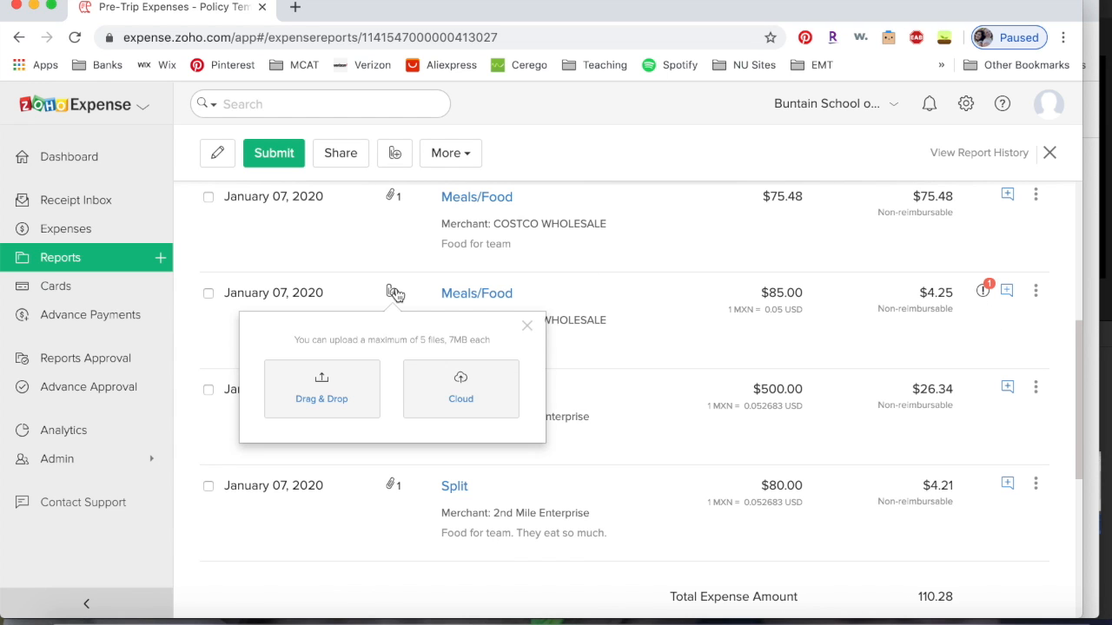
left_click(352, 397)
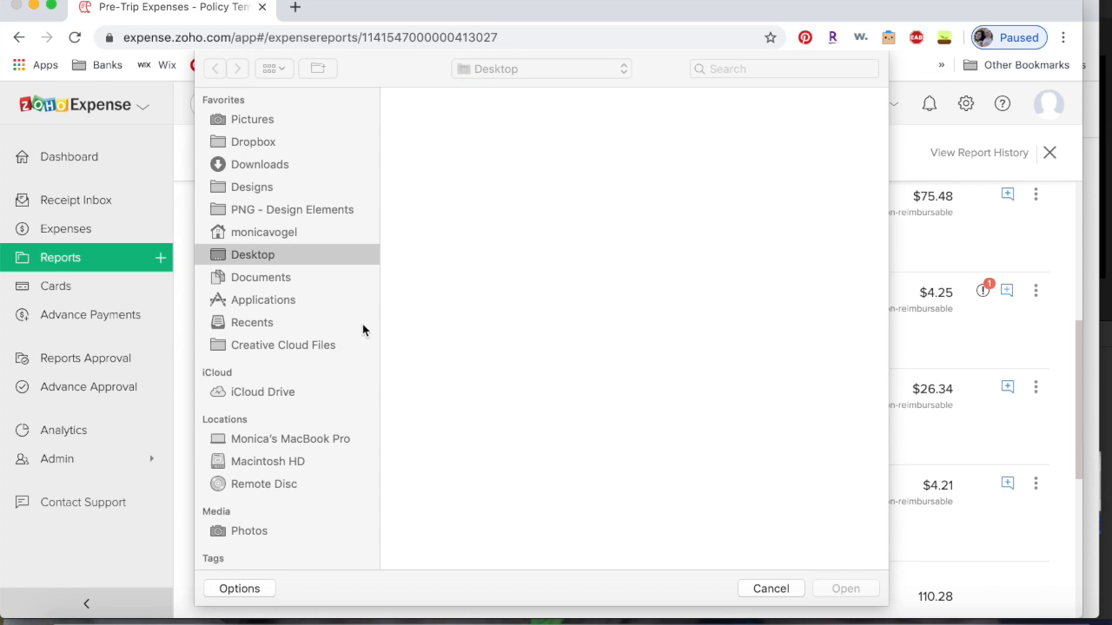
double_click(829, 430)
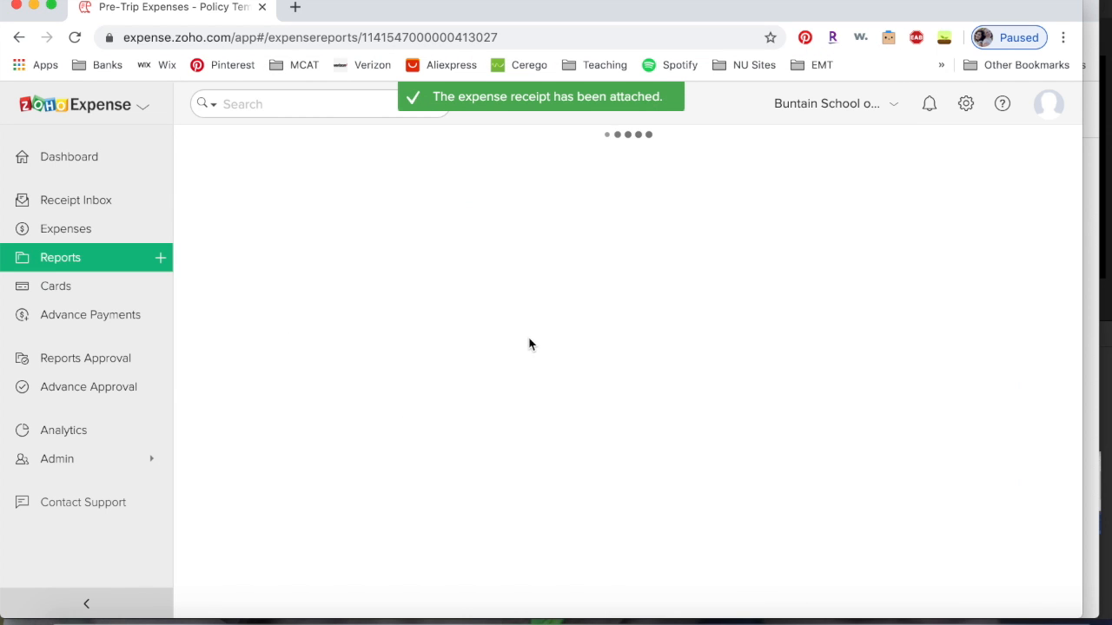
scroll(596, 313, "down", 5)
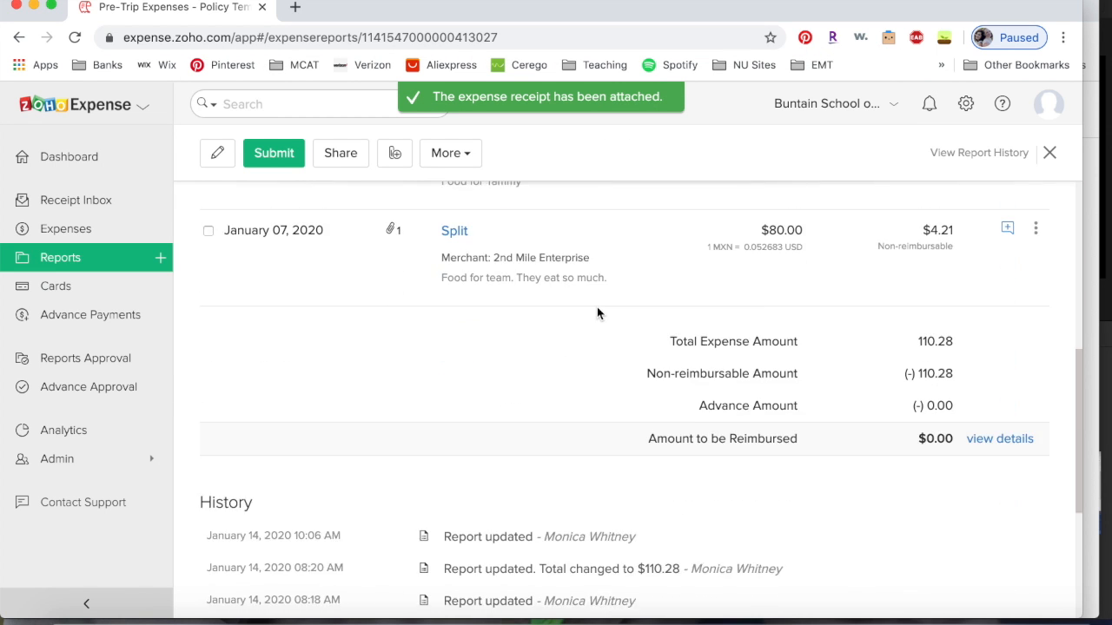
scroll(597, 312, "up", 4)
scroll(597, 313, "down", 1)
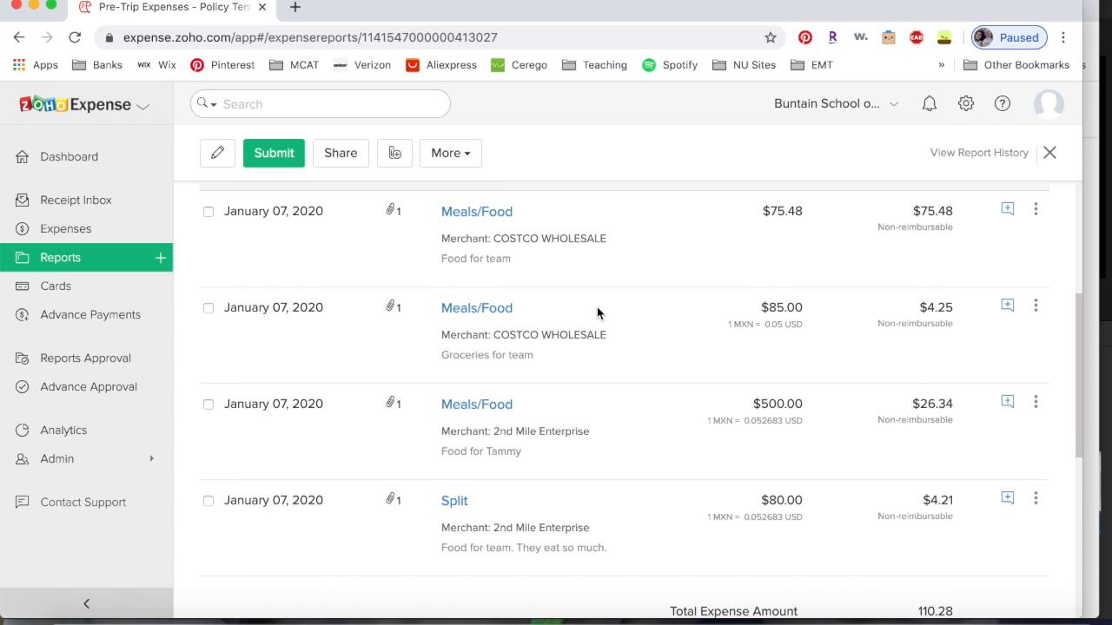
left_click(1006, 307)
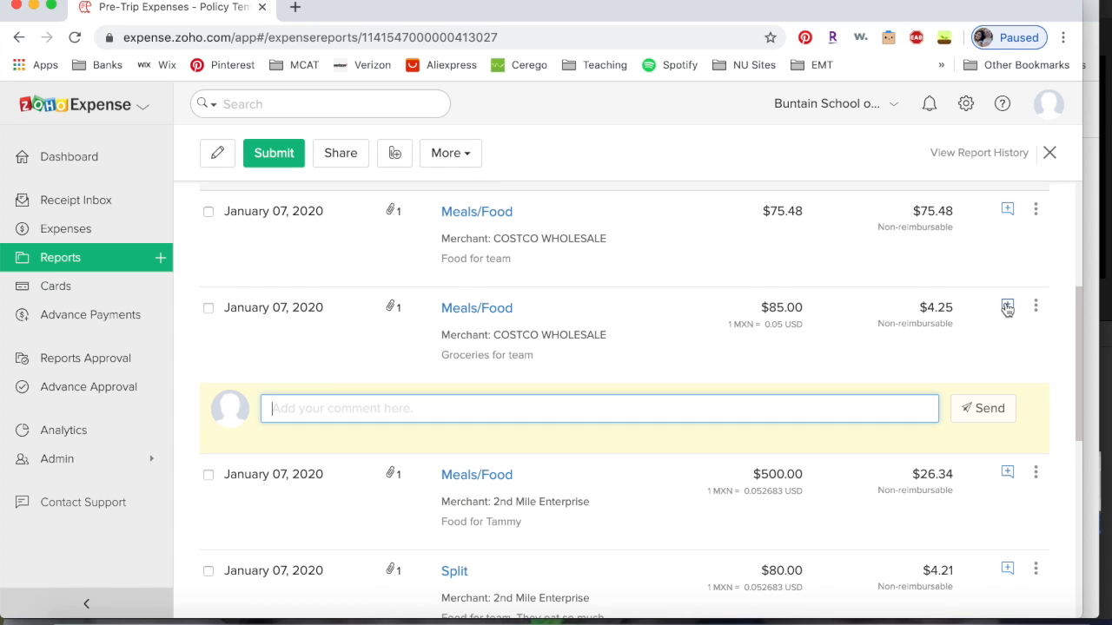
type("I added a receipt")
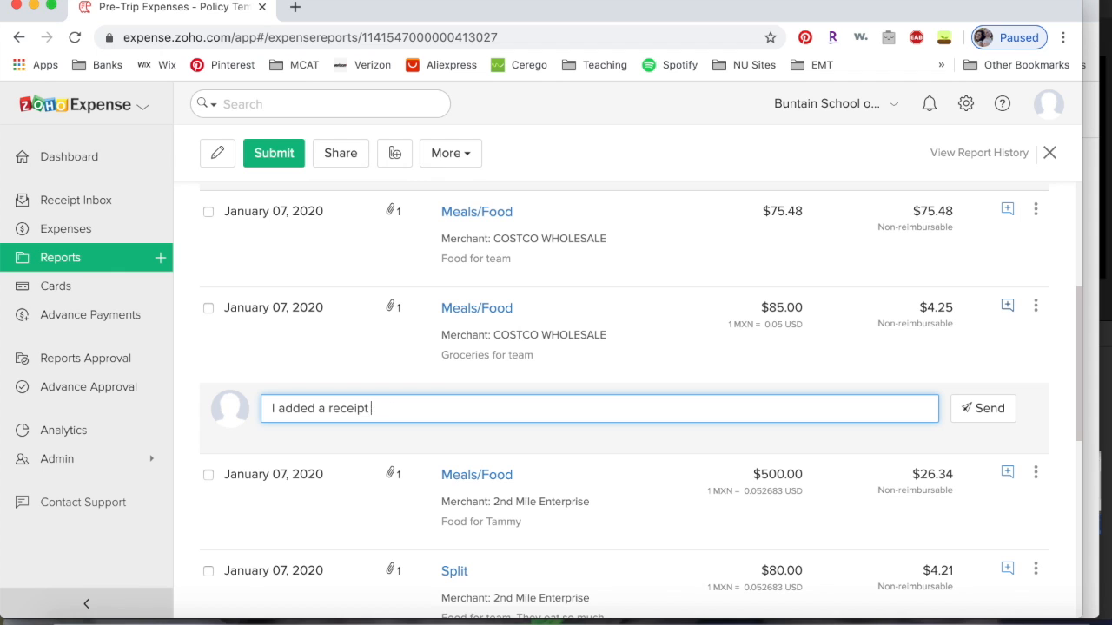
key("BackSpace")
key("BackSpace")
key("BackSpace")
key("BackSpace")
key("BackSpace")
key("BackSpace")
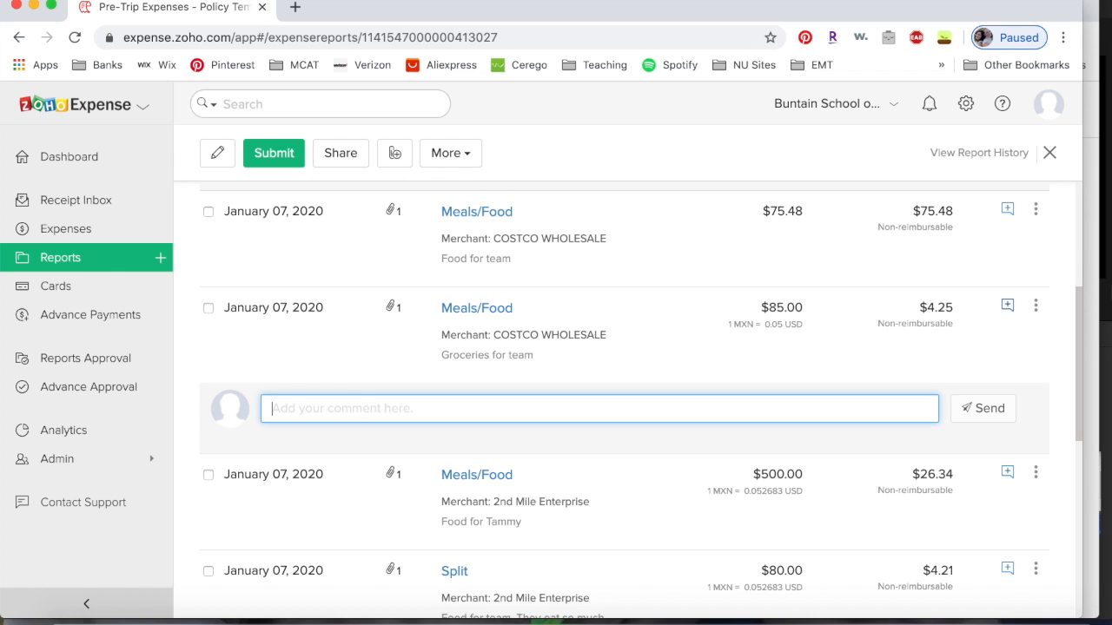
left_click(903, 349)
- Submit the Pre-Trip Expenses - Policy Template report for approval, choosing the second listed approver, and look over the submitted report
scroll(442, 339, "up", 5)
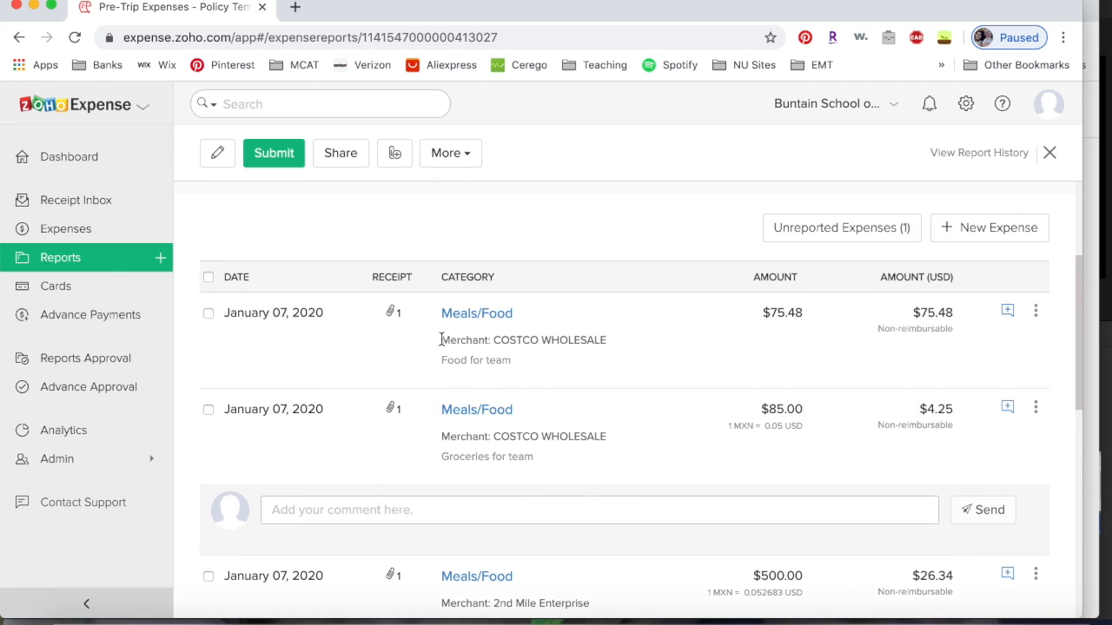
left_click(270, 158)
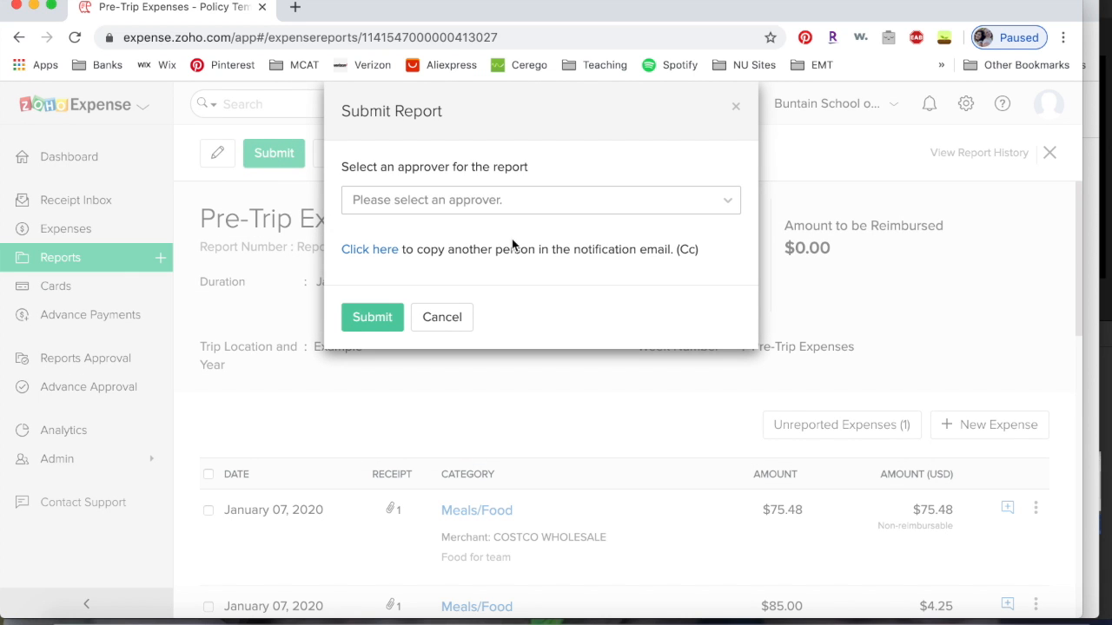
left_click(518, 205)
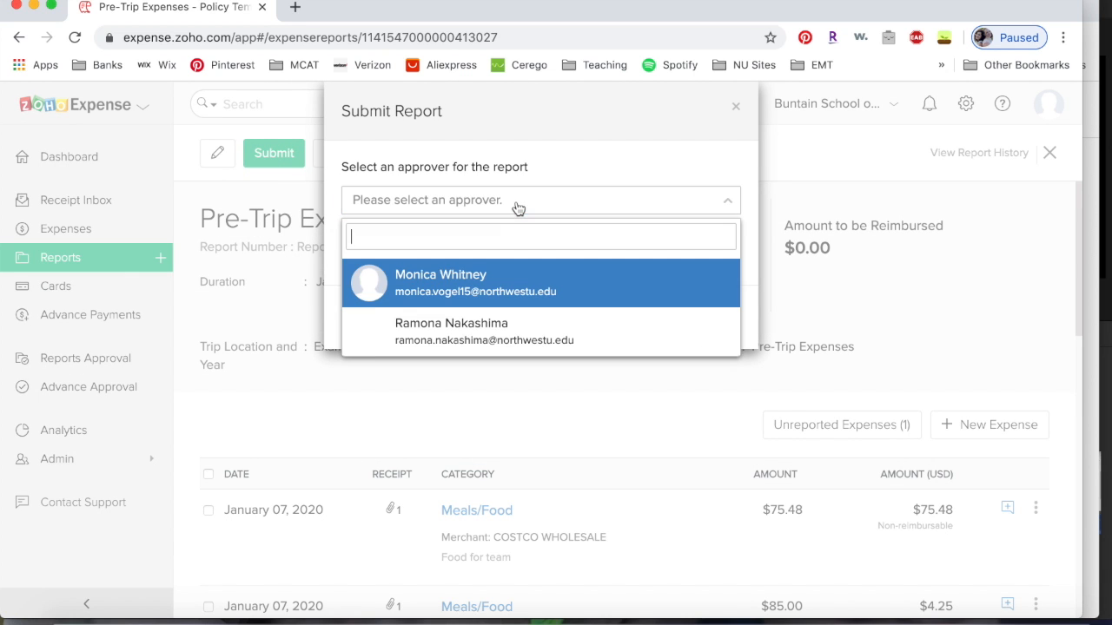
left_click(457, 330)
left_click(372, 314)
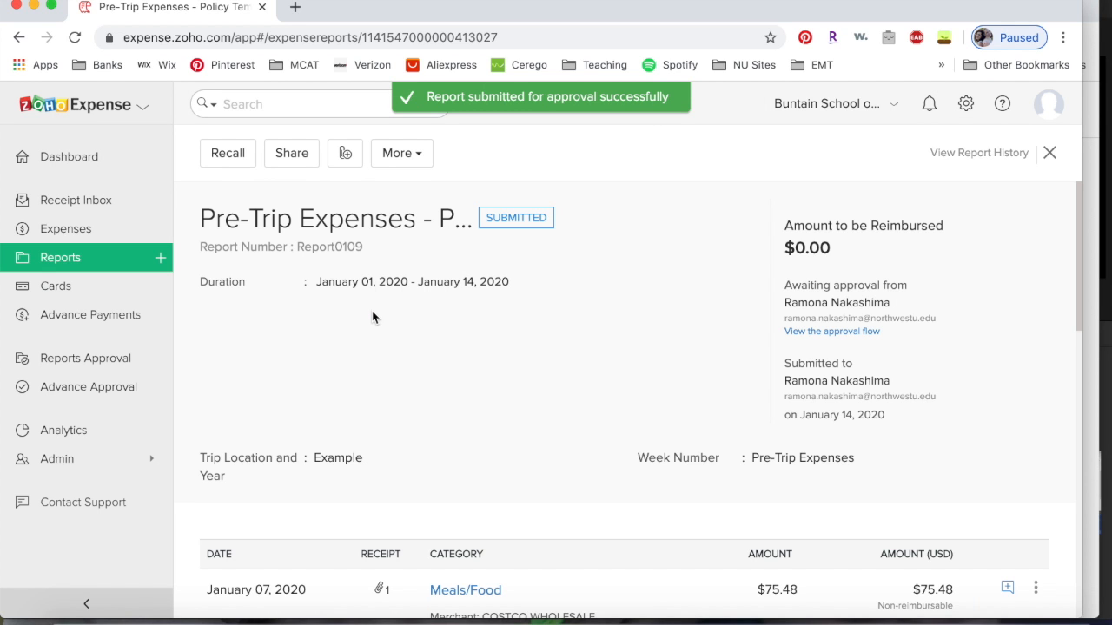
scroll(372, 317, "down", 5)
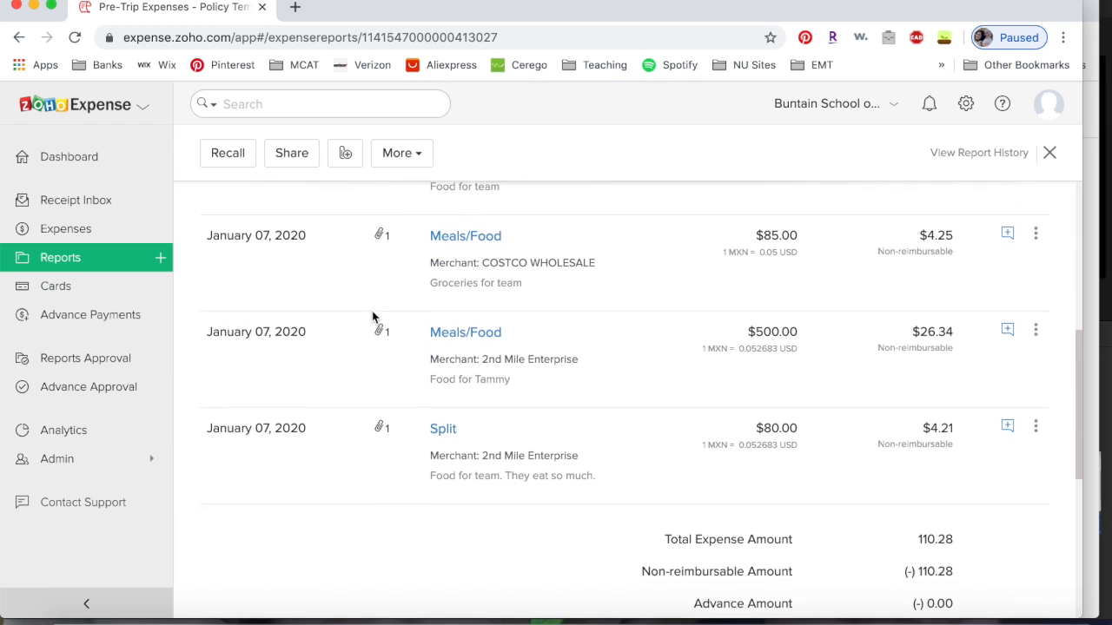
scroll(372, 317, "up", 6)
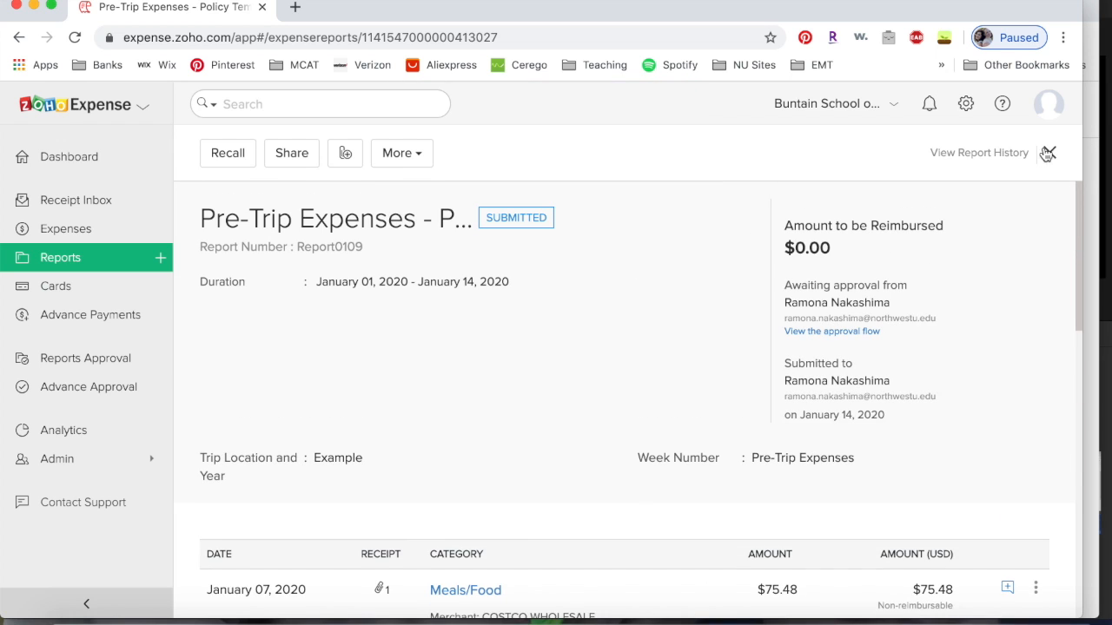
- Sign out of the submitter's account and sign in as the approver with the saved e-mail address and password
left_click(1050, 105)
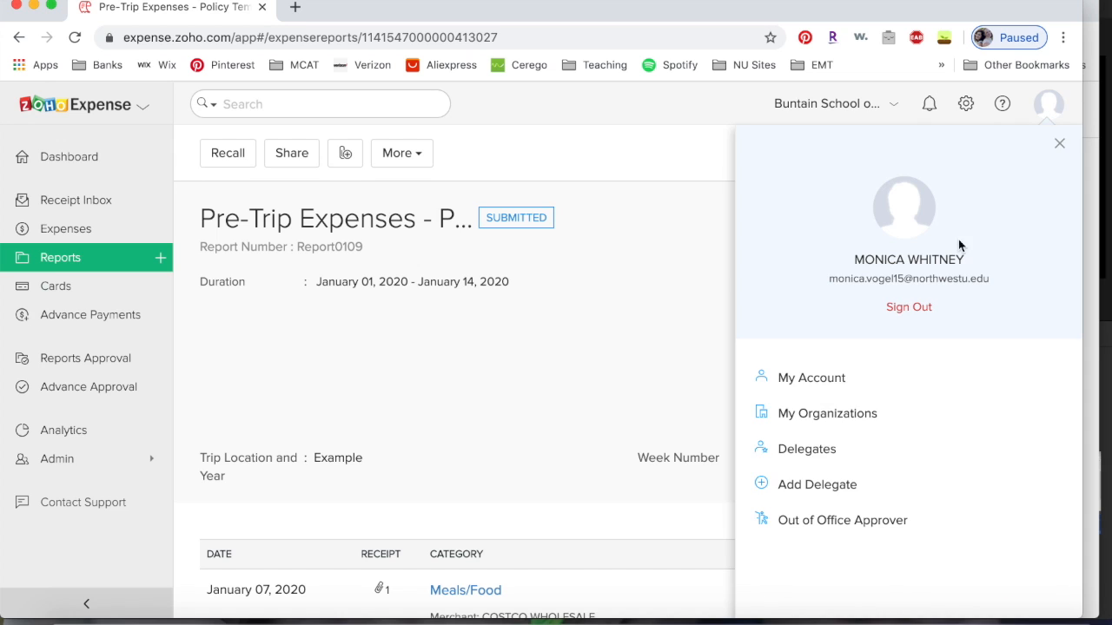
left_click(916, 308)
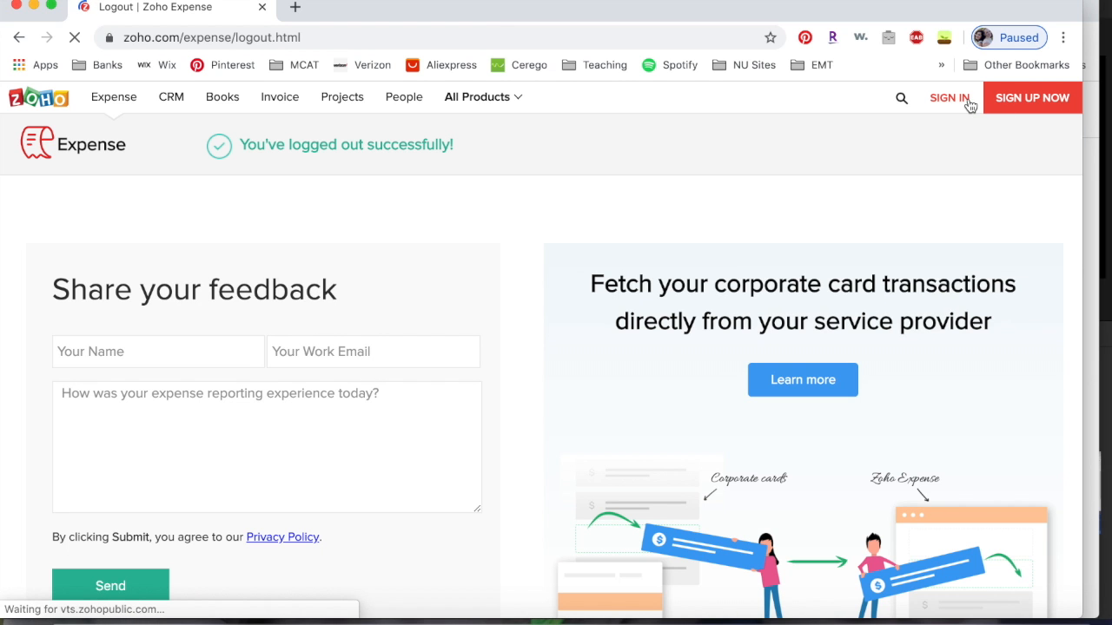
left_click(970, 105)
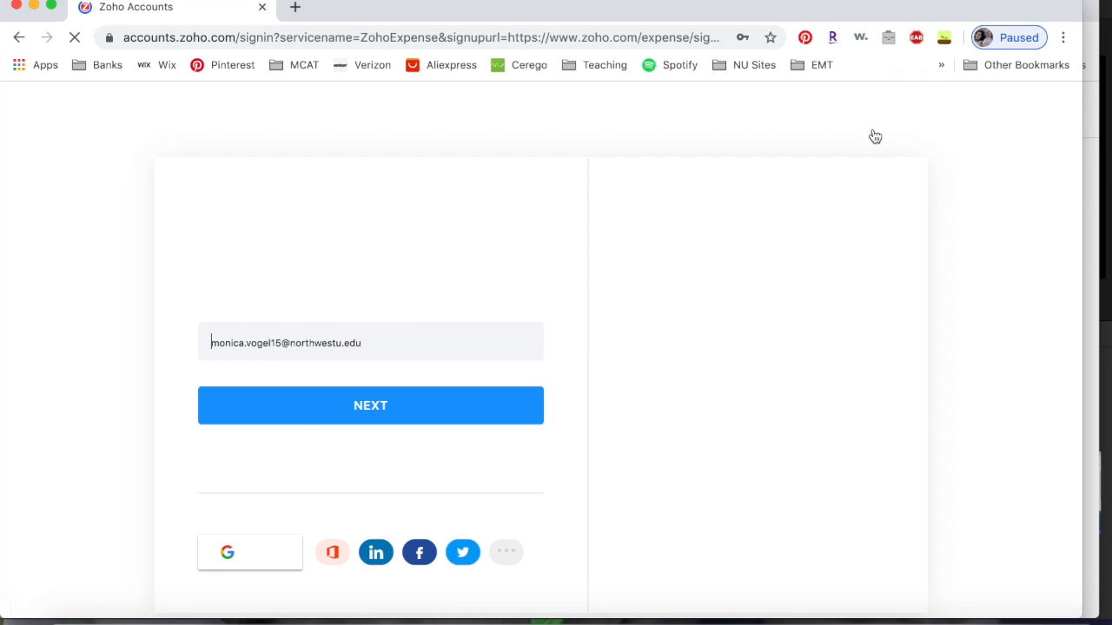
left_click(359, 343)
type("ramona")
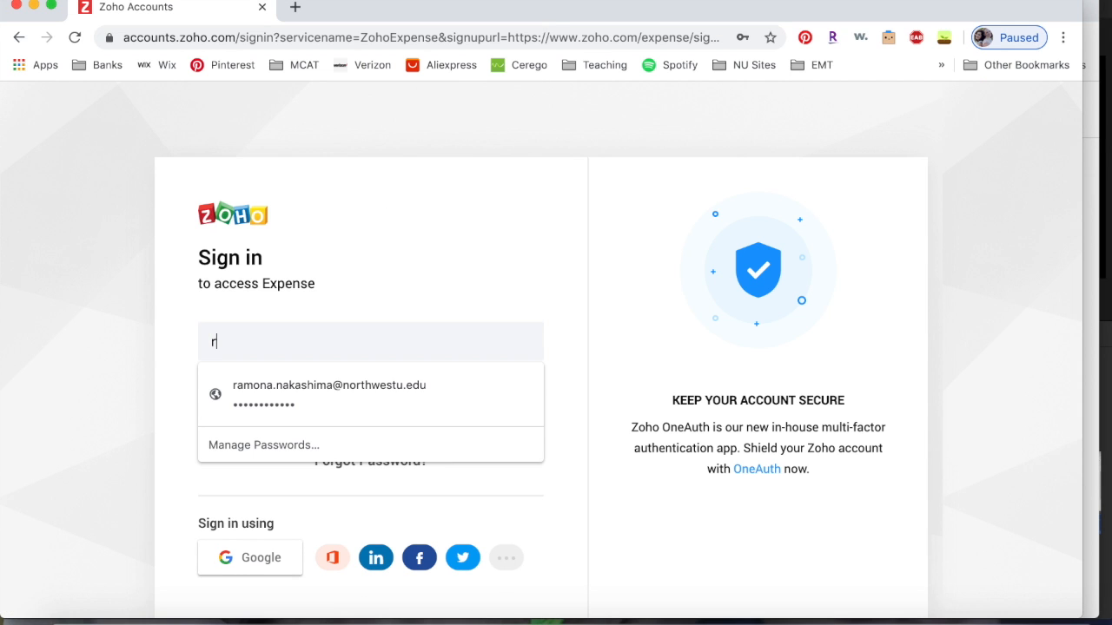
key("Down")
key("Return")
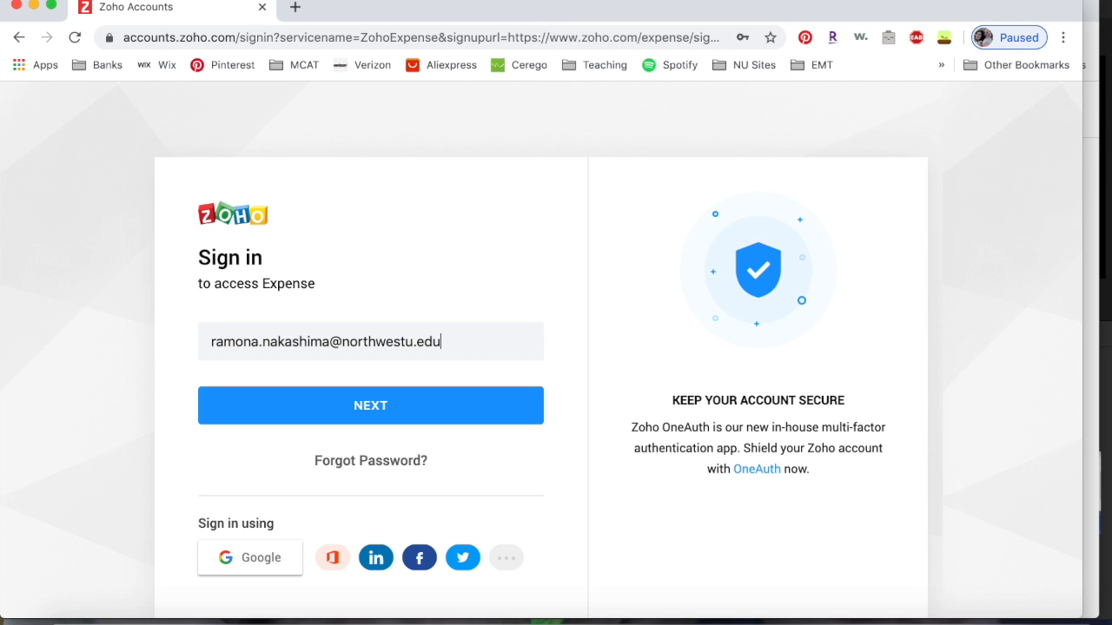
left_click(391, 398)
left_click(379, 476)
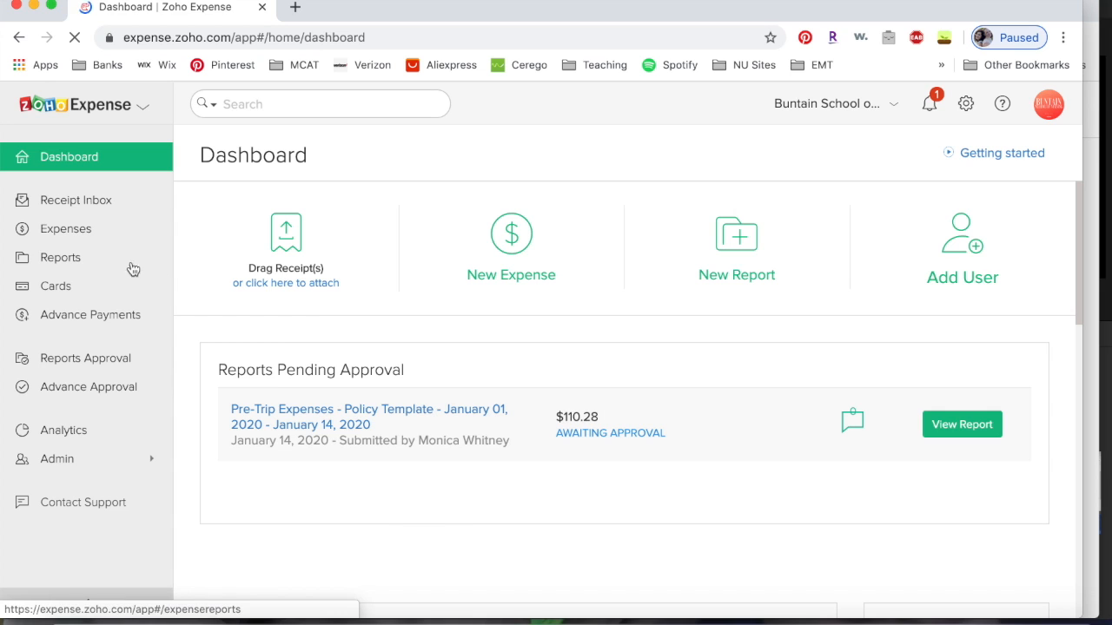
- Open the Pre-Trip Expenses - Policy Template report from the approver's list of reports awaiting approval
left_click(102, 262)
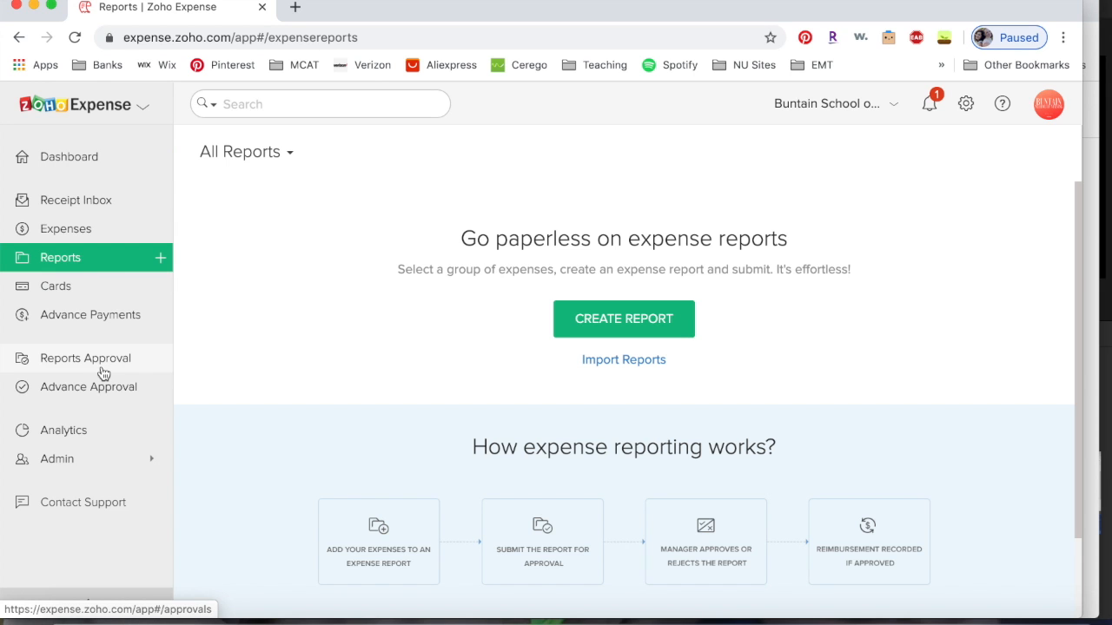
left_click(102, 369)
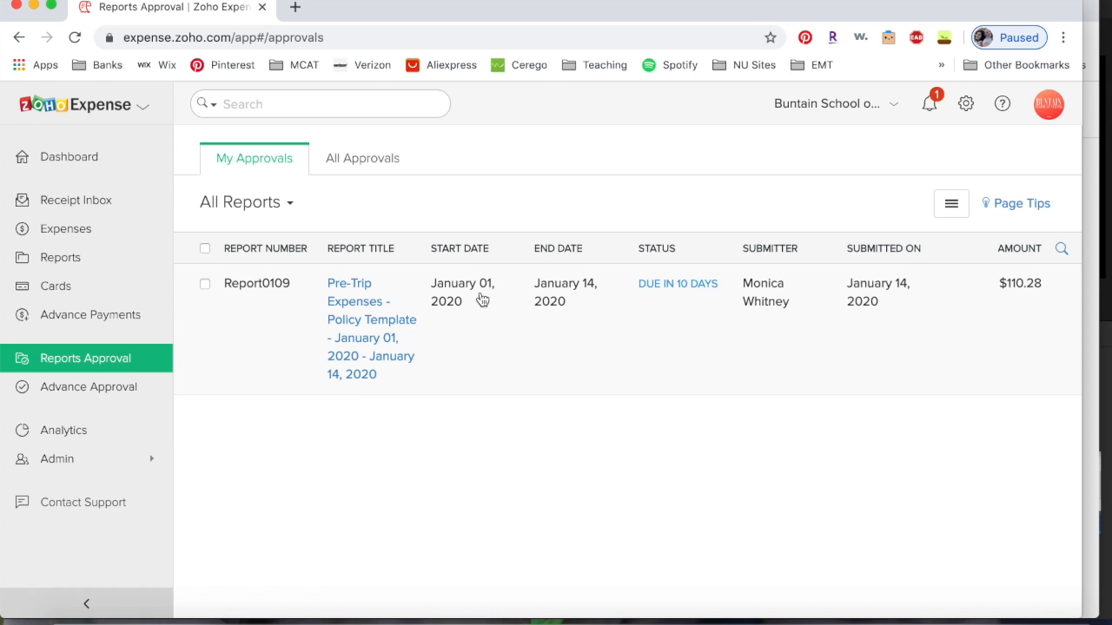
left_click(359, 337)
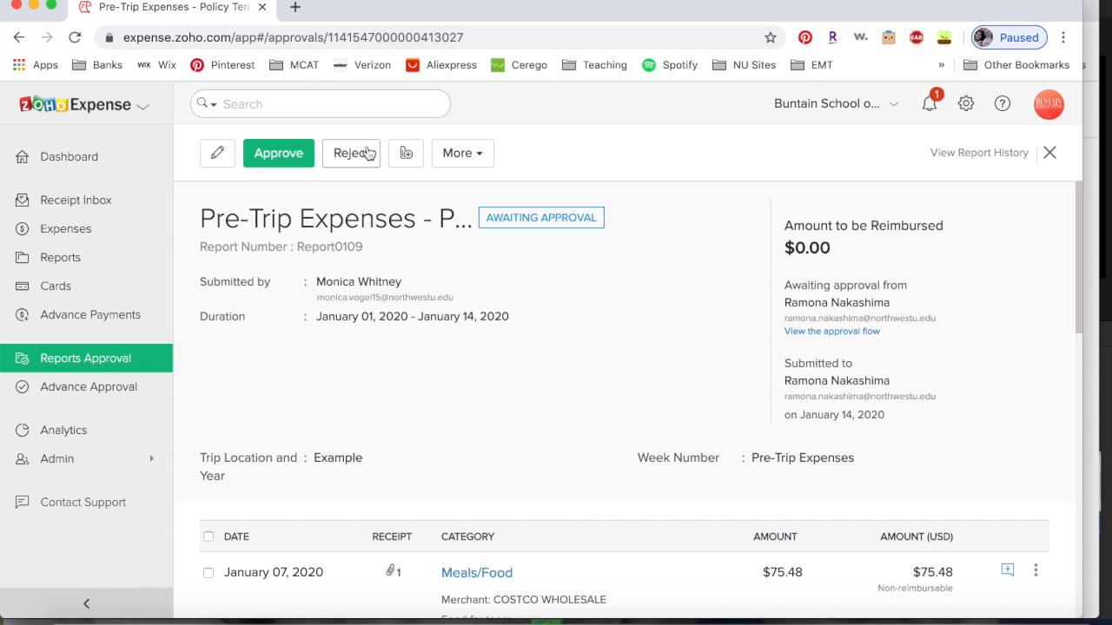
- Add the comment "This receipt does not match the amount, did you forget a tip?" to the $500.00 2nd Mile Enterprise expense
scroll(449, 446, "down", 5)
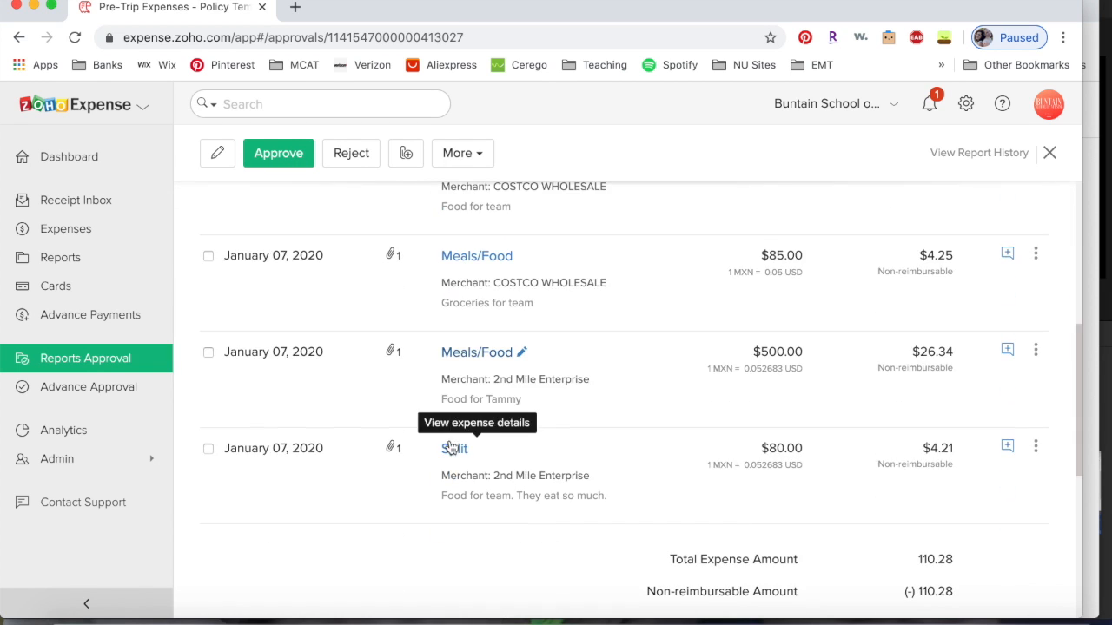
left_click(1008, 349)
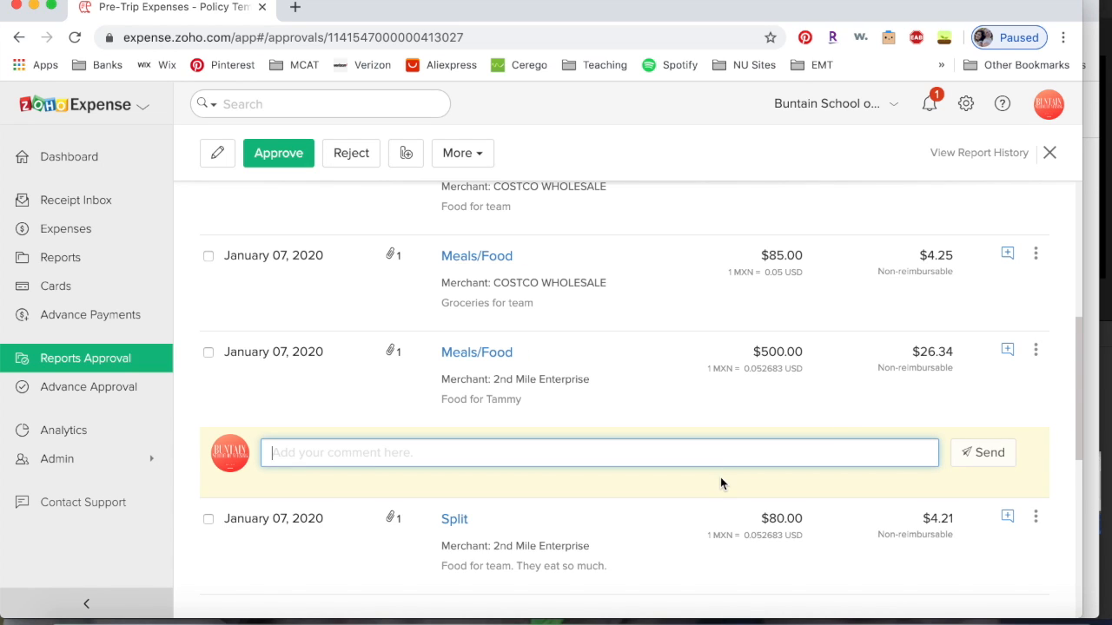
type("T")
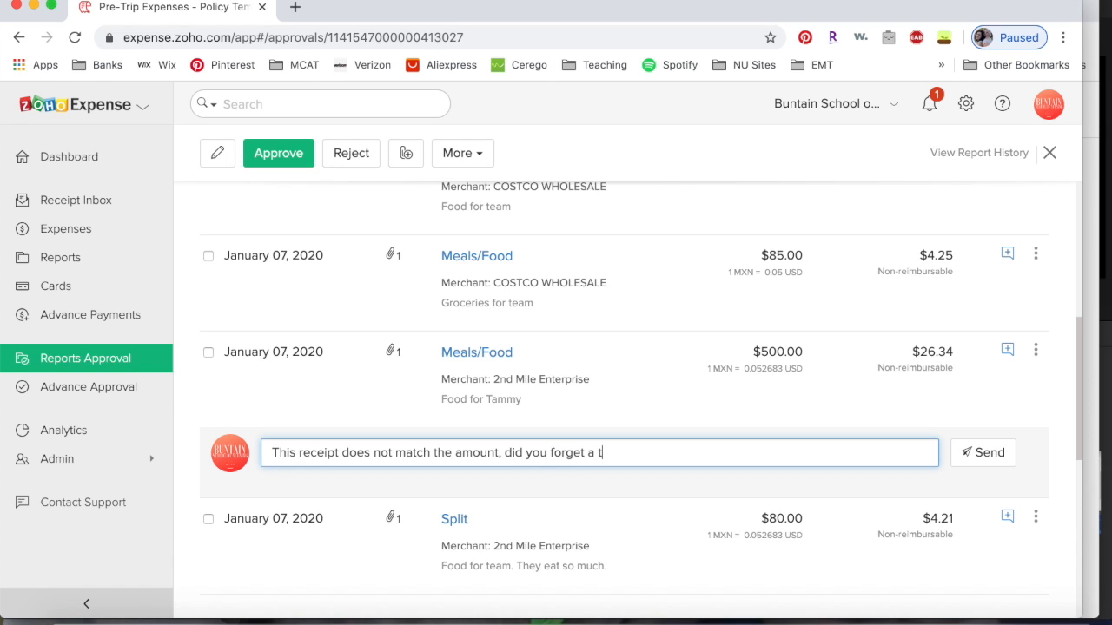
left_click(981, 452)
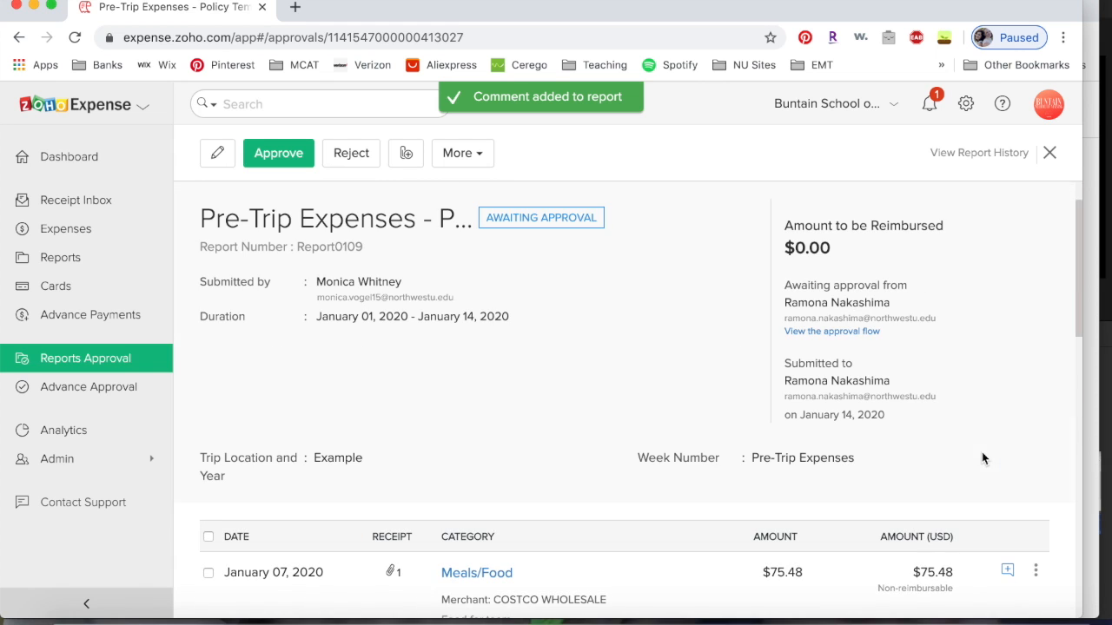
- Reject the Pre-Trip Expenses - Policy Template report with the reason "Check your comments"
left_click(361, 163)
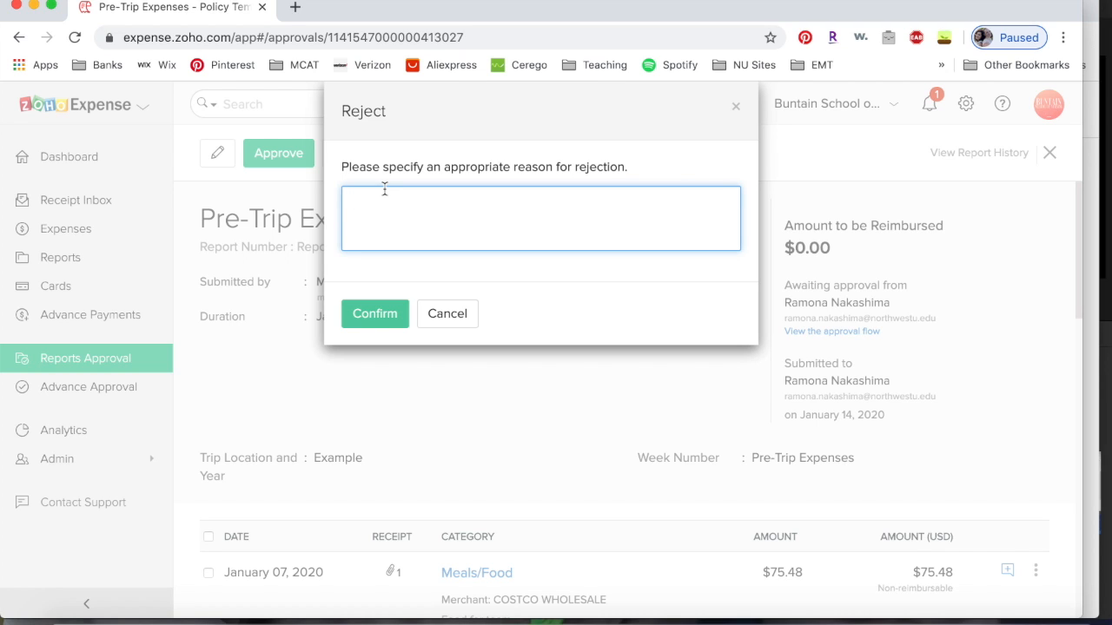
type("Check your comments")
left_click(387, 297)
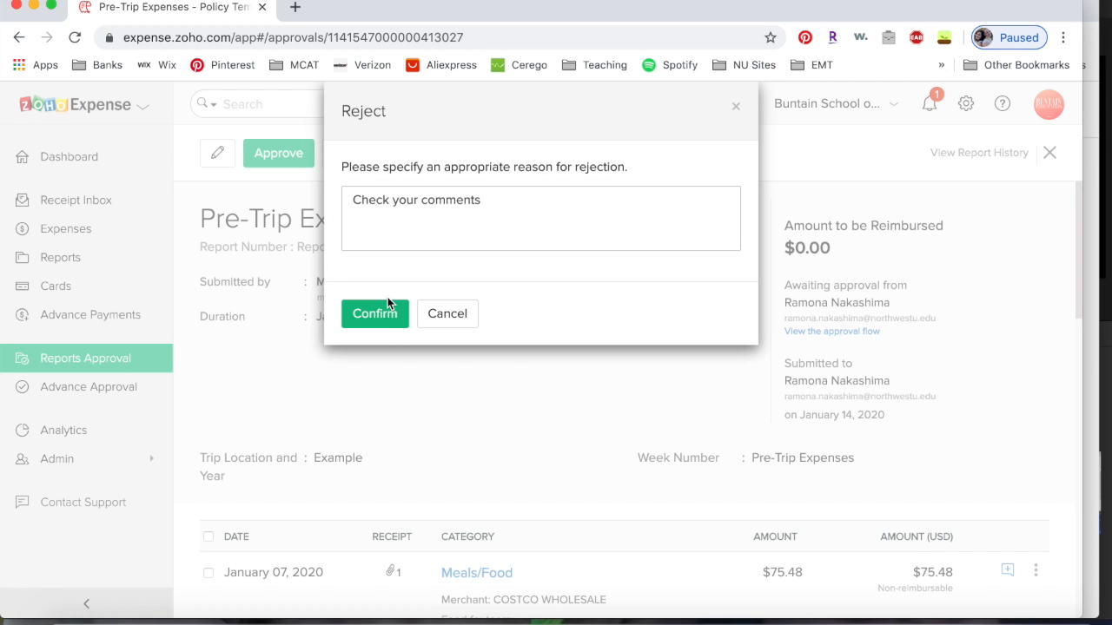
left_click(384, 322)
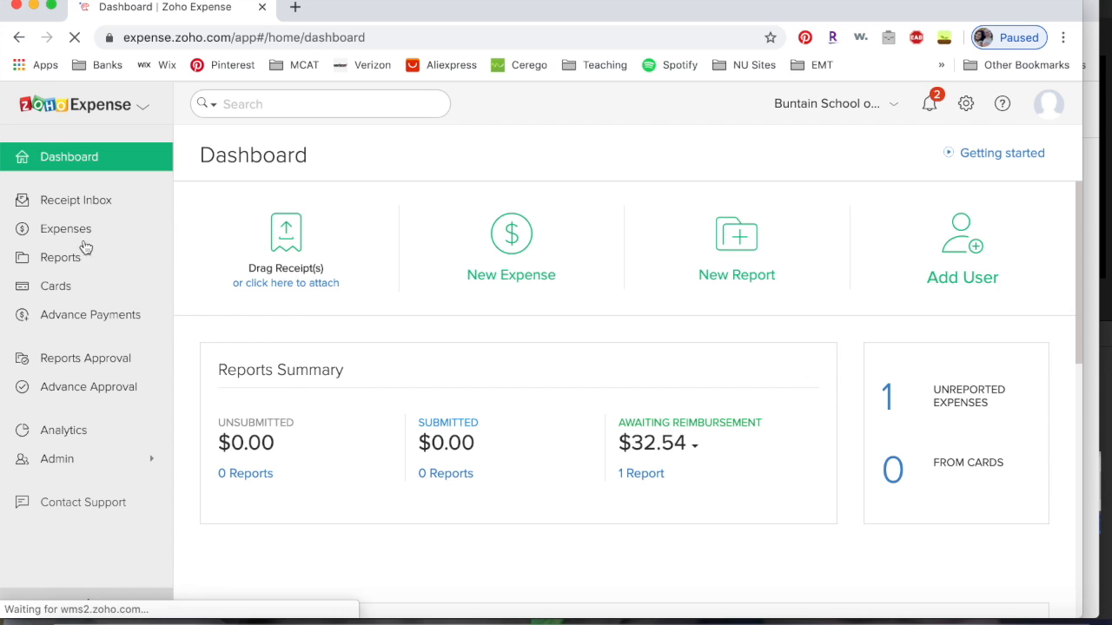
- In the submitter's account, open the rejected Pre-Trip Expenses - Policy Template report and review its rejection reason and expenses
left_click(82, 260)
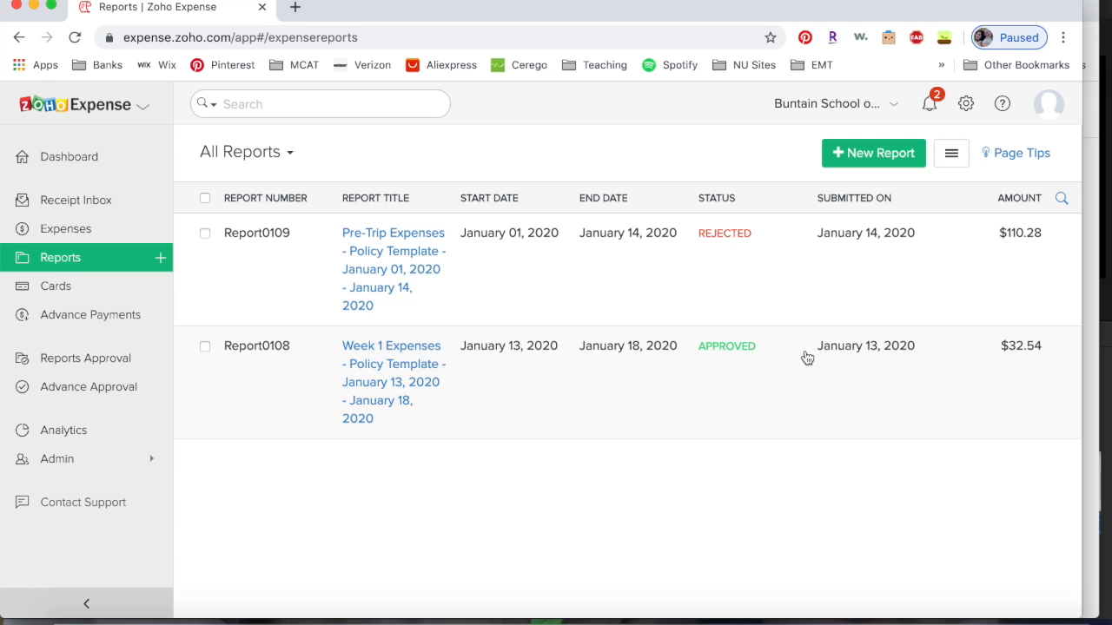
left_click(379, 254)
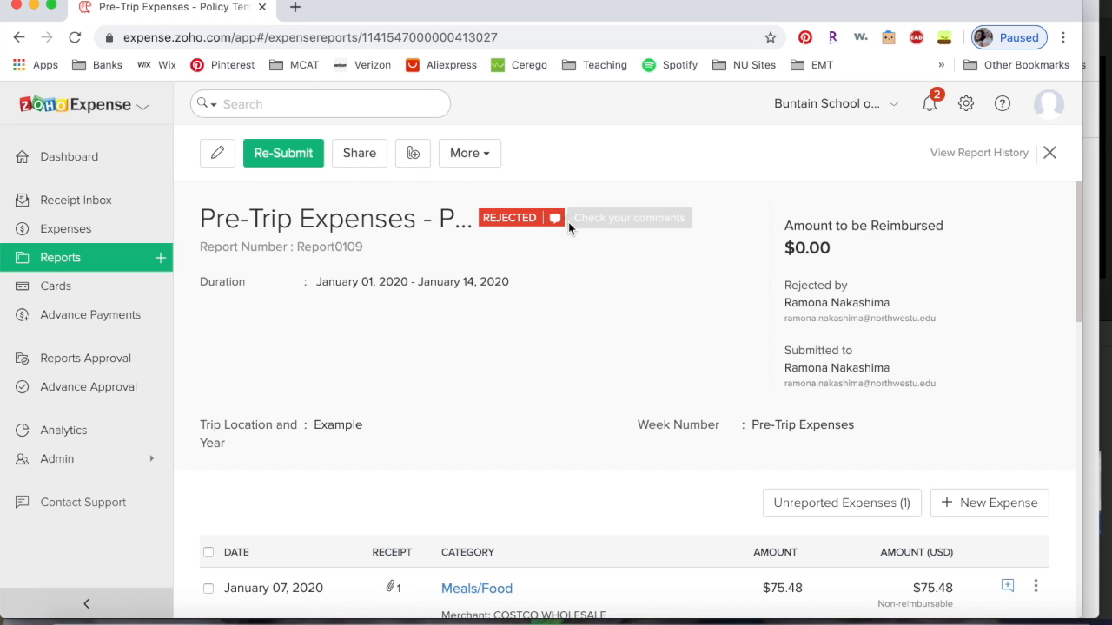
scroll(544, 217, "down", 8)
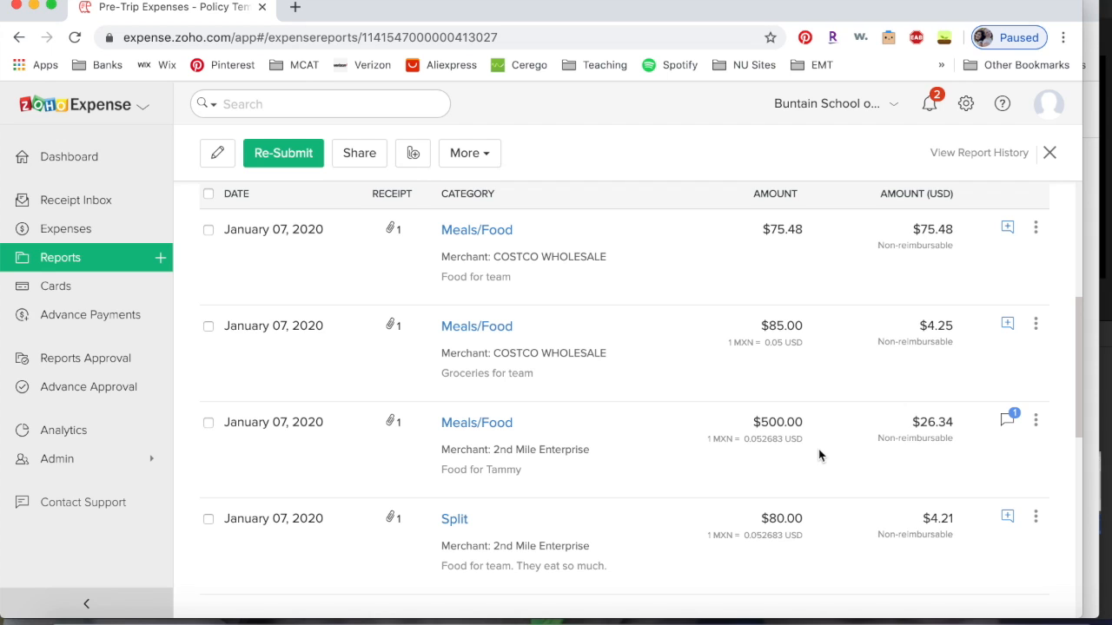
scroll(911, 437, "down", 2)
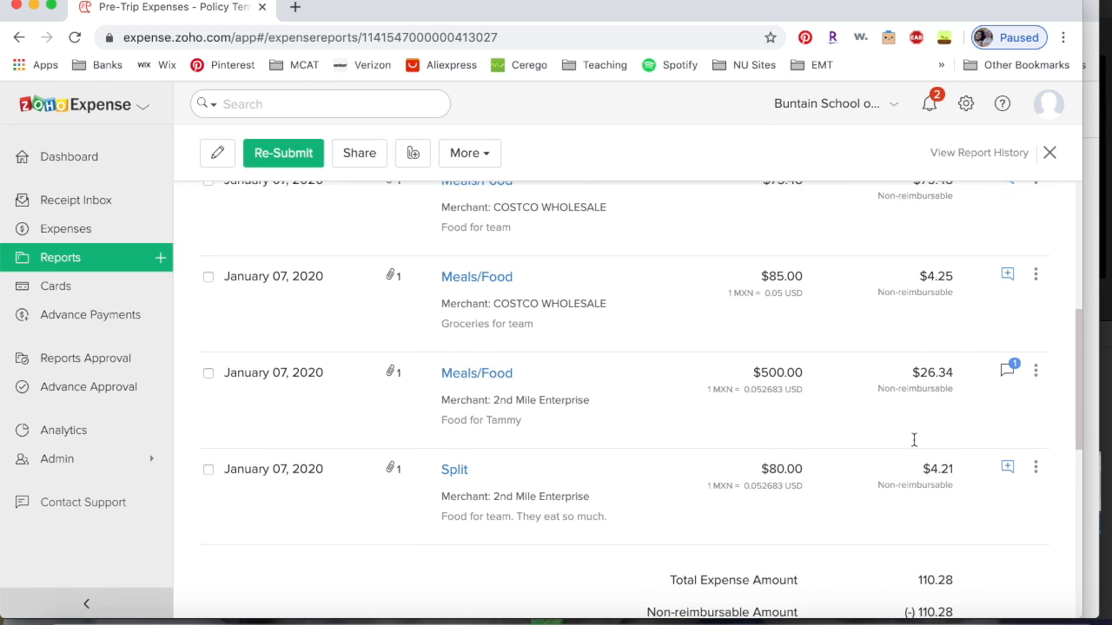
- Reply to the approver's comment on the $500.00 2nd Mile Enterprise expense with "No, I put the wrong receipt photo. Fixed now!"
left_click(1009, 358)
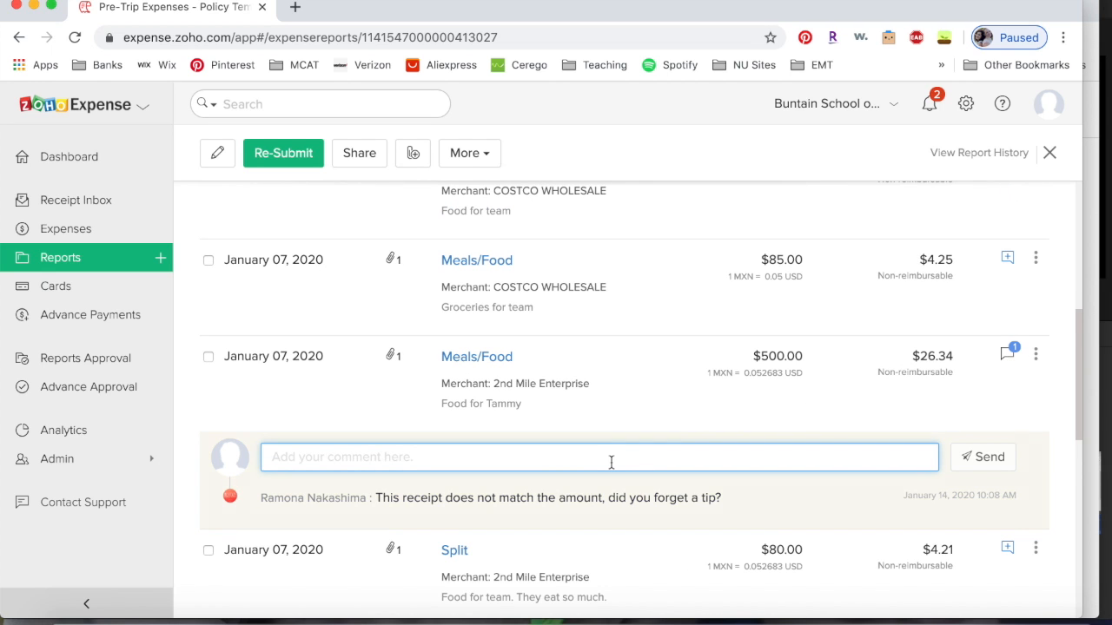
type("N")
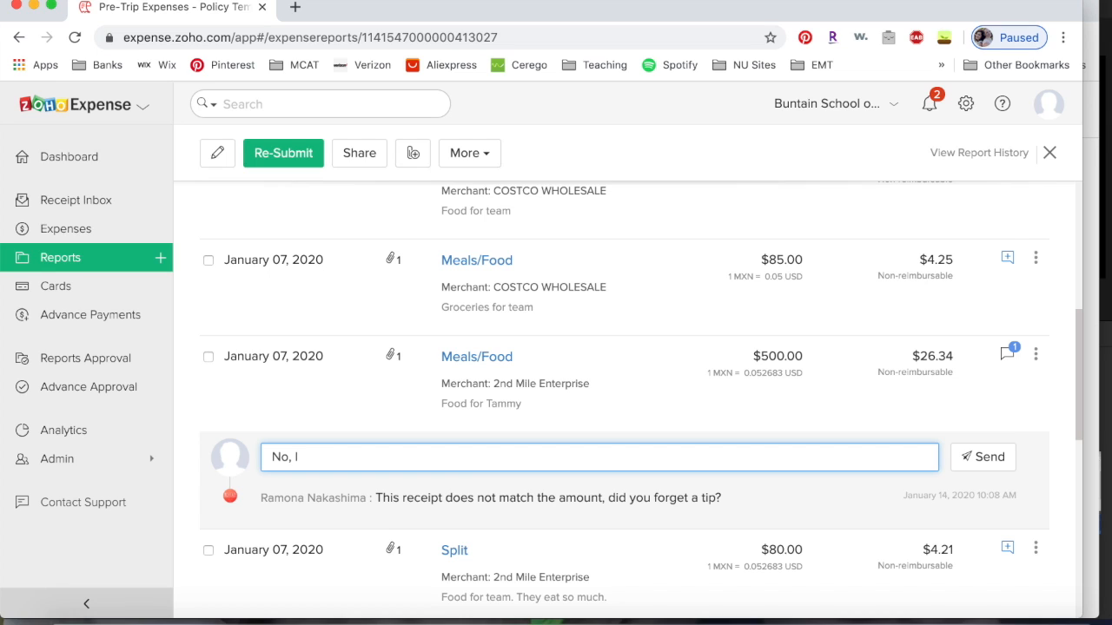
type("o, I put the wrong receipt phot")
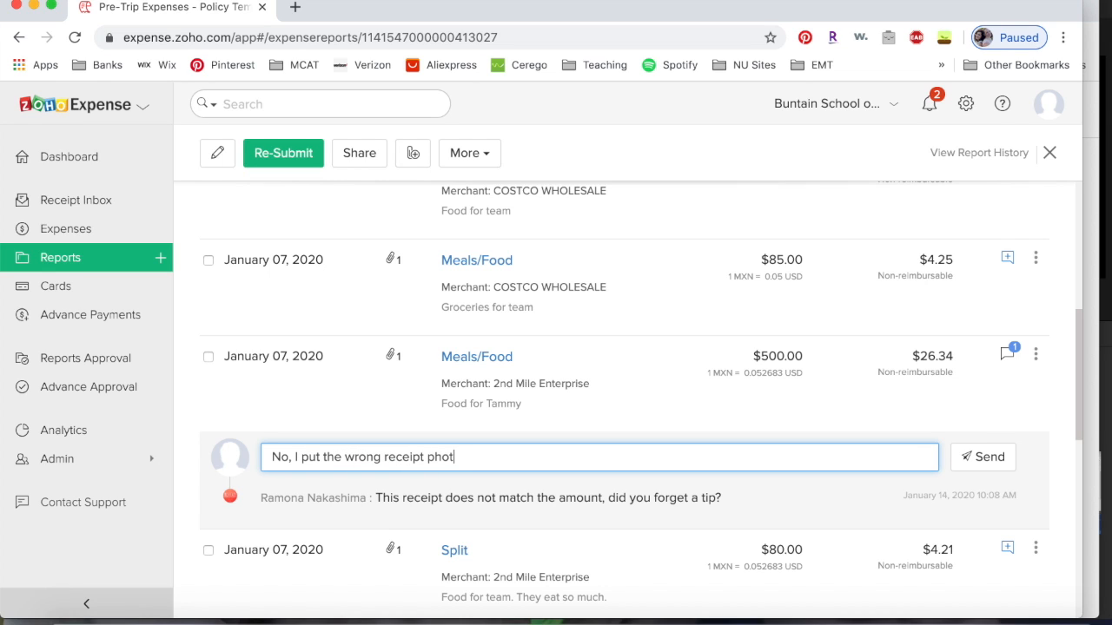
type("o. Fixed now!")
left_click(984, 466)
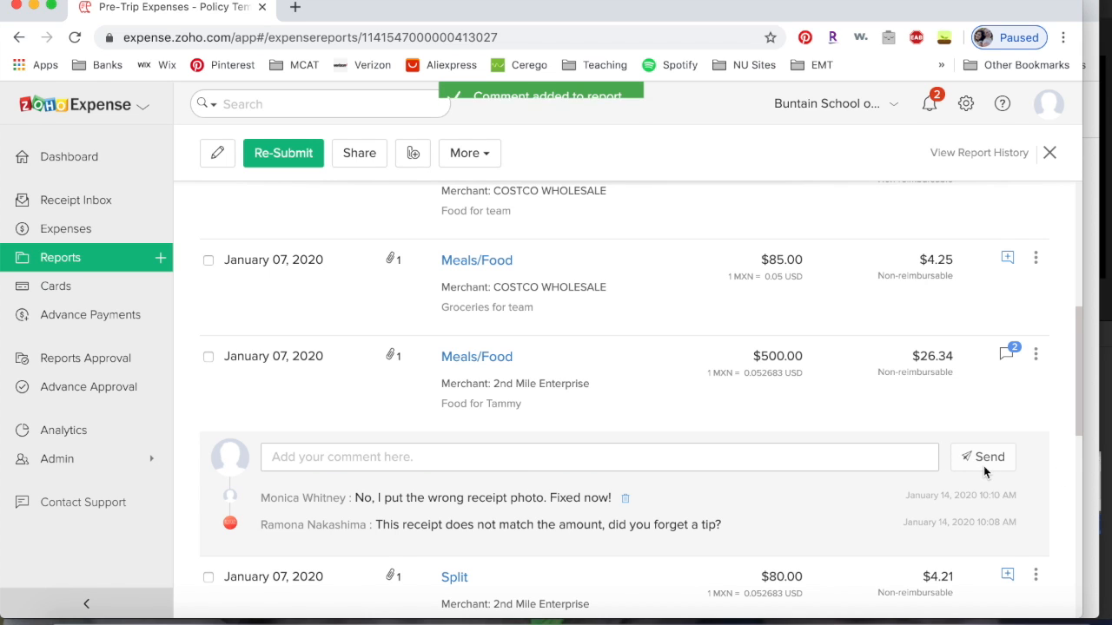
- View the receipt attachment options of the $500.00 2nd Mile Enterprise expense, close them and look over the remaining expenses
left_click(393, 356)
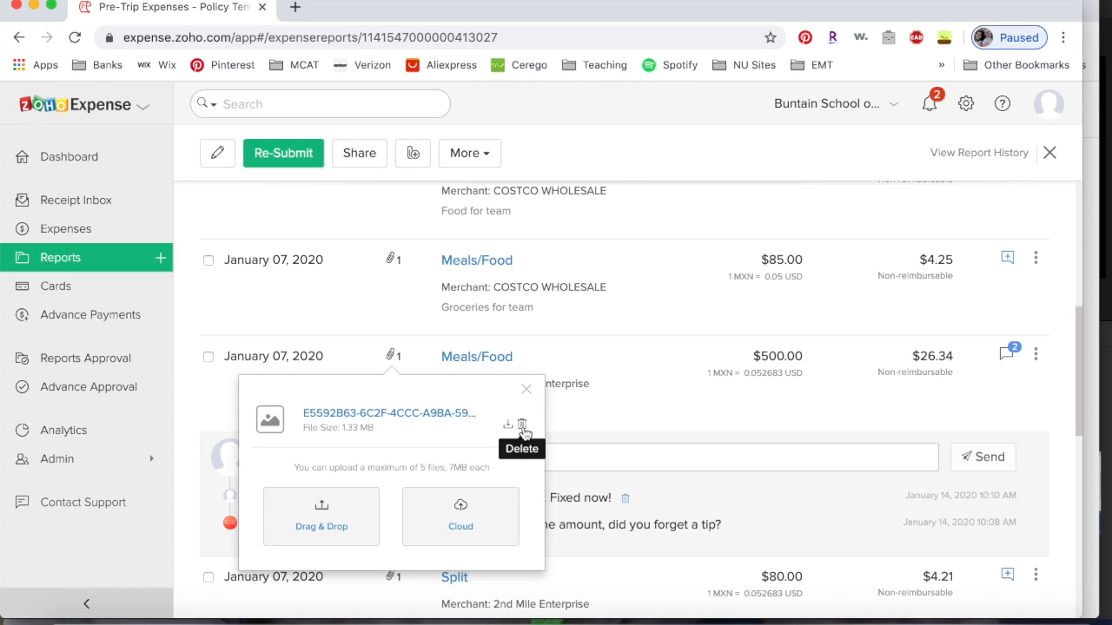
left_click(526, 390)
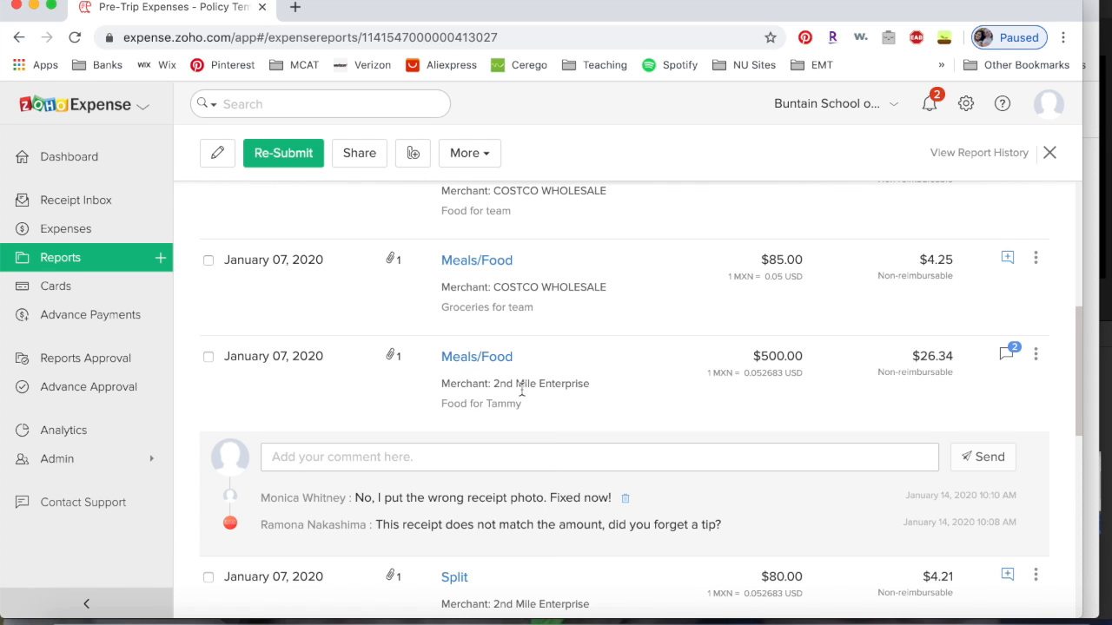
scroll(521, 388, "down", 3)
scroll(522, 391, "down", 3)
- Resubmit the Pre-Trip Expenses - Policy Template report to the already selected approver and look over the submitted report
scroll(524, 395, "up", 12)
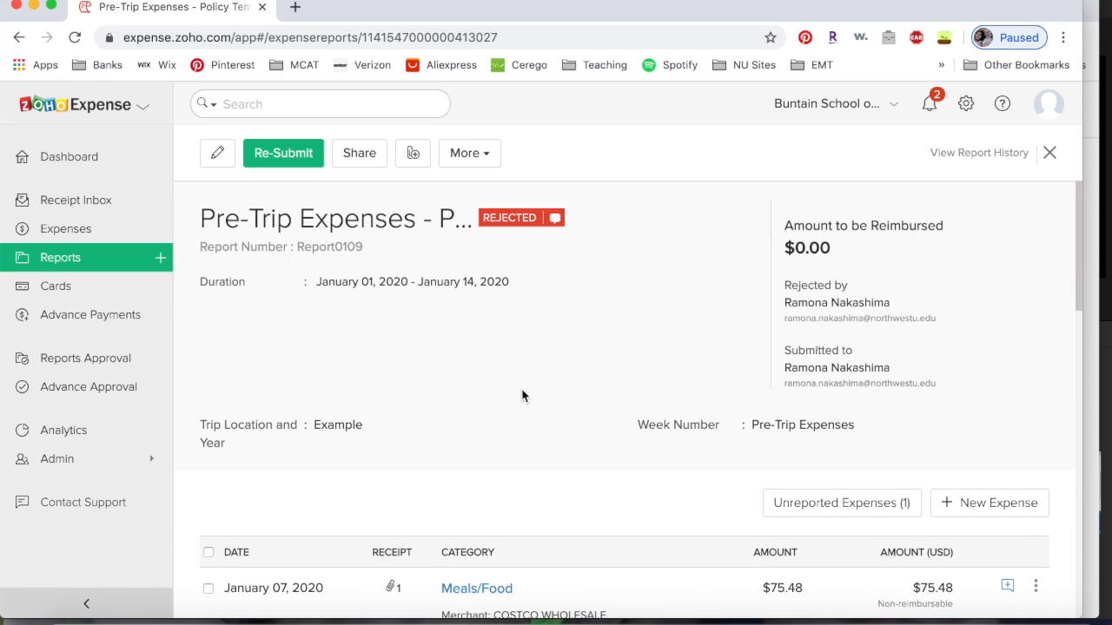
left_click(276, 156)
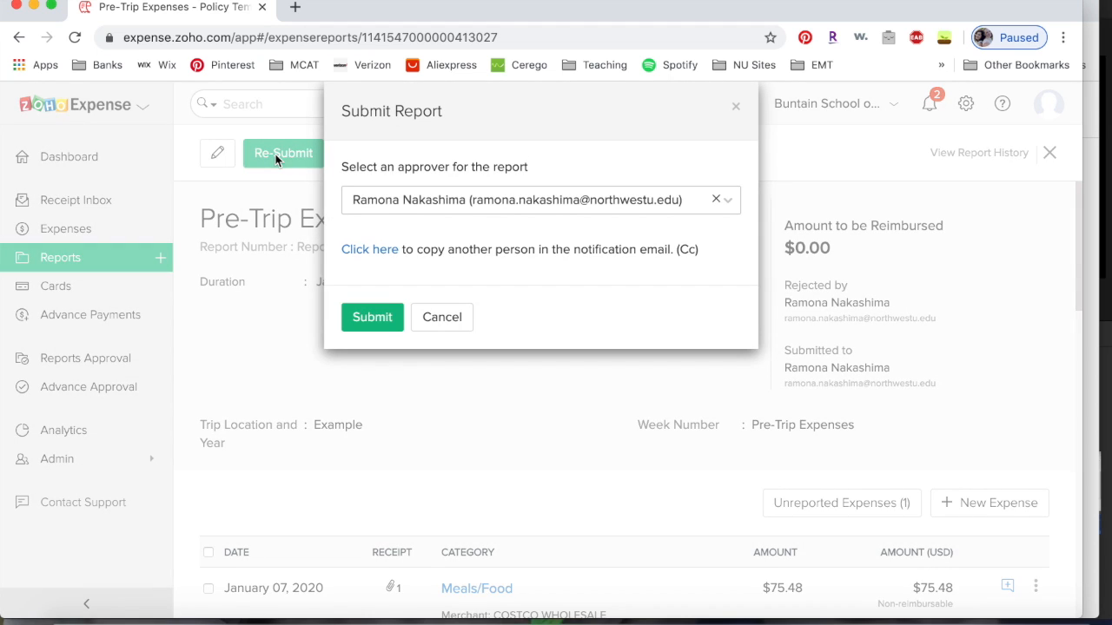
left_click(372, 315)
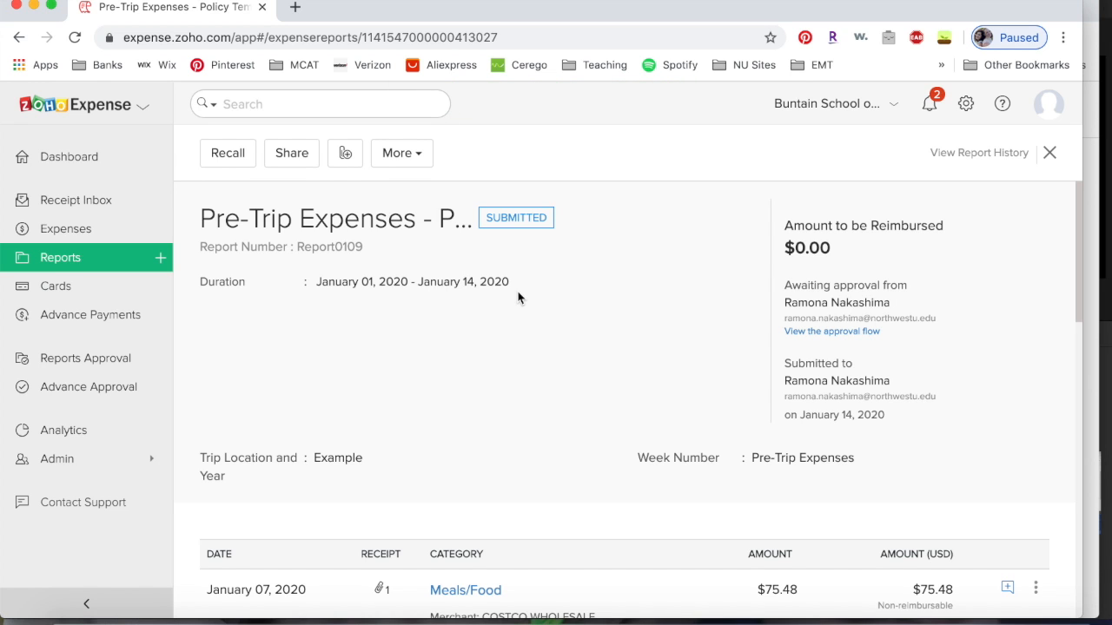
scroll(517, 298, "down", 5)
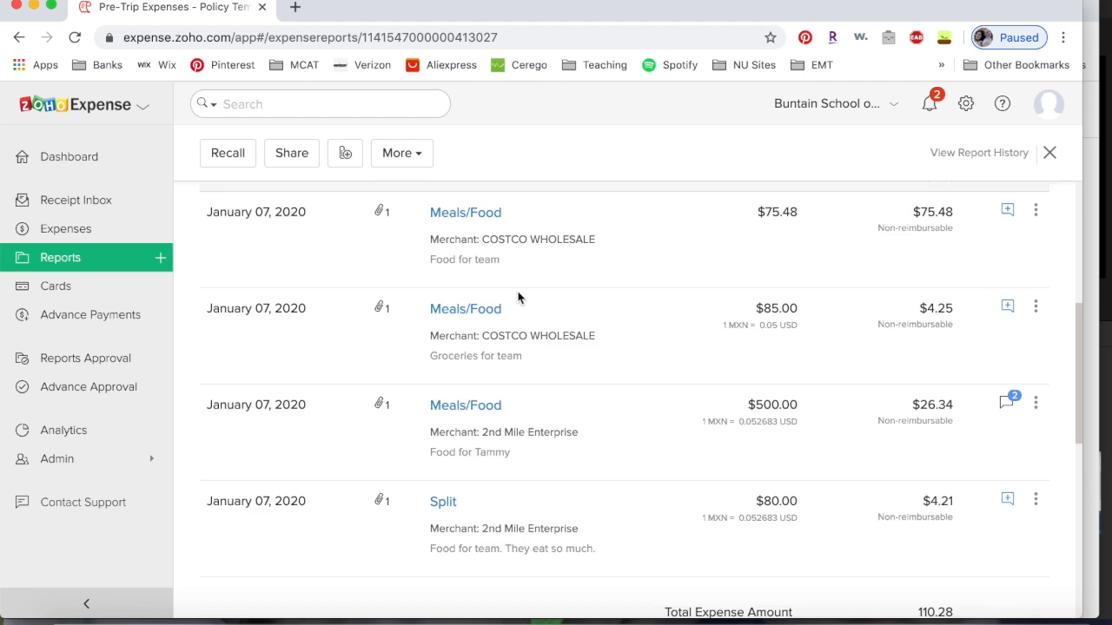
scroll(518, 298, "up", 5)
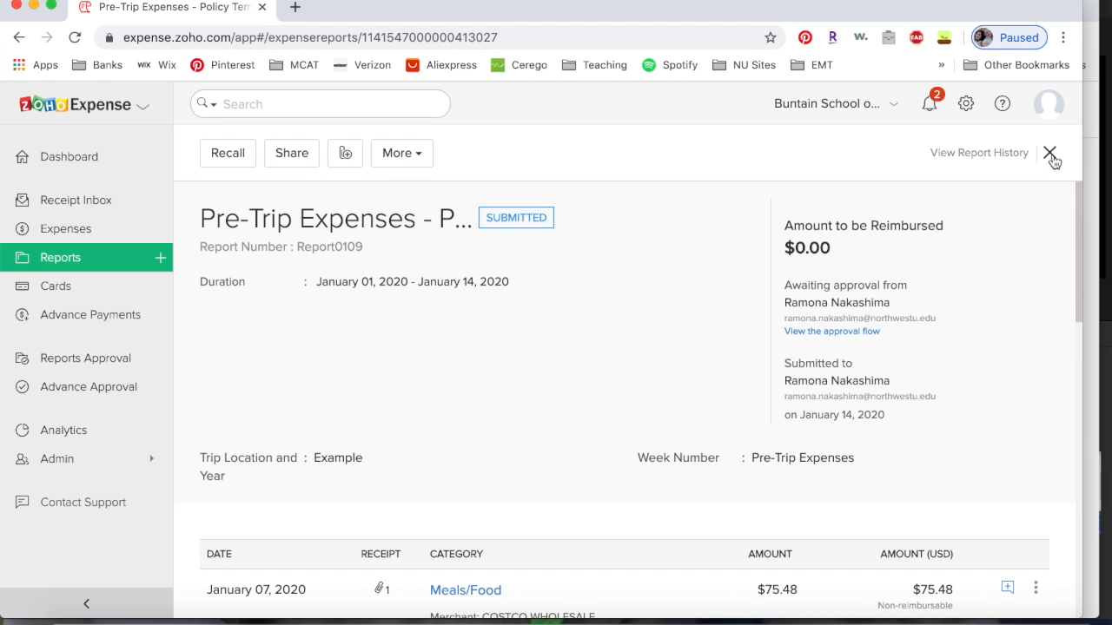